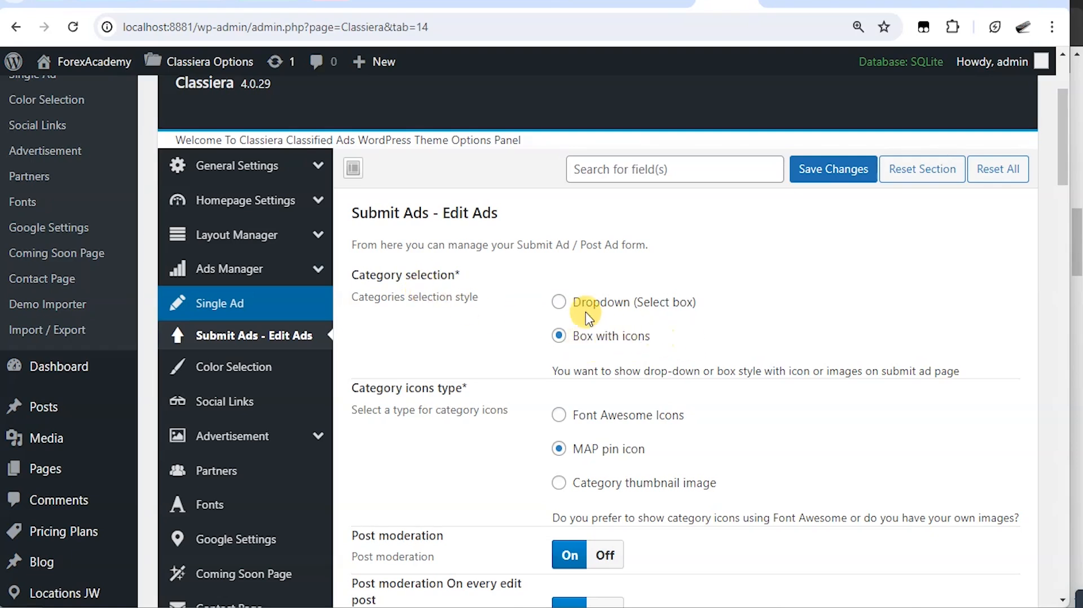
Step: Choose Dropdown (Select box) as the category selection style and view the current Submit Ad form on the incognito site
{"action": "left_click", "coordinate": [559, 303]}
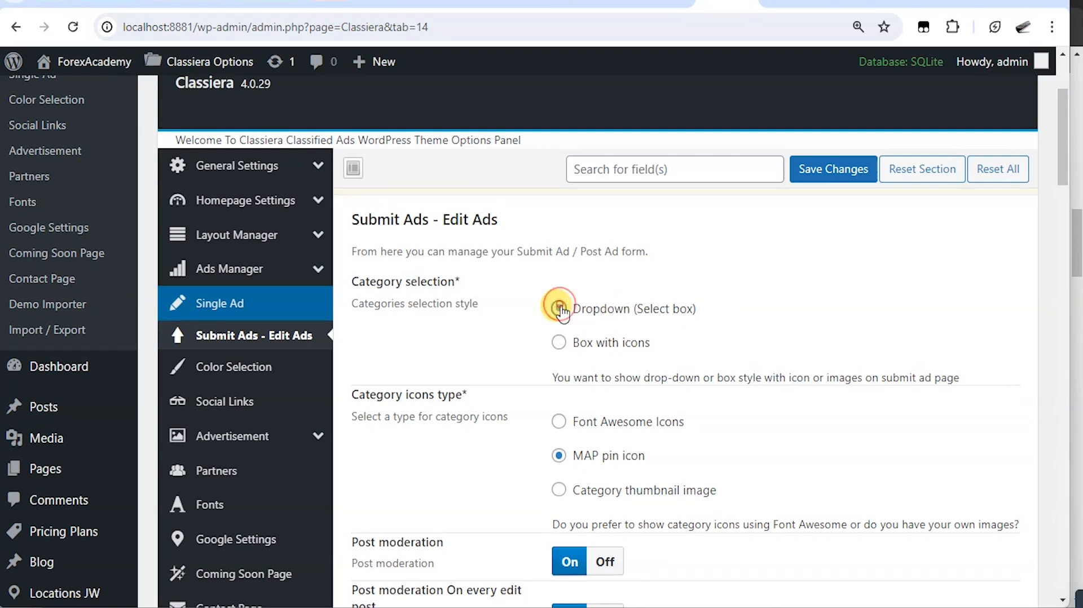
{"action": "key", "text": "alt+Tab"}
{"action": "scroll", "coordinate": [703, 245], "scroll_direction": "up", "scroll_amount": 15}
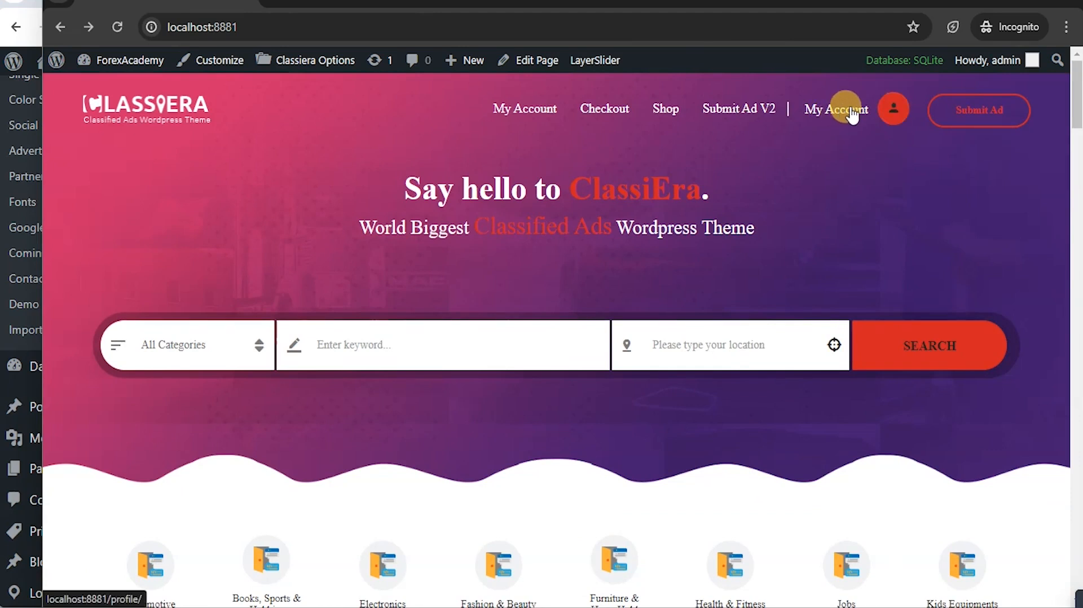
{"action": "left_click", "coordinate": [991, 113]}
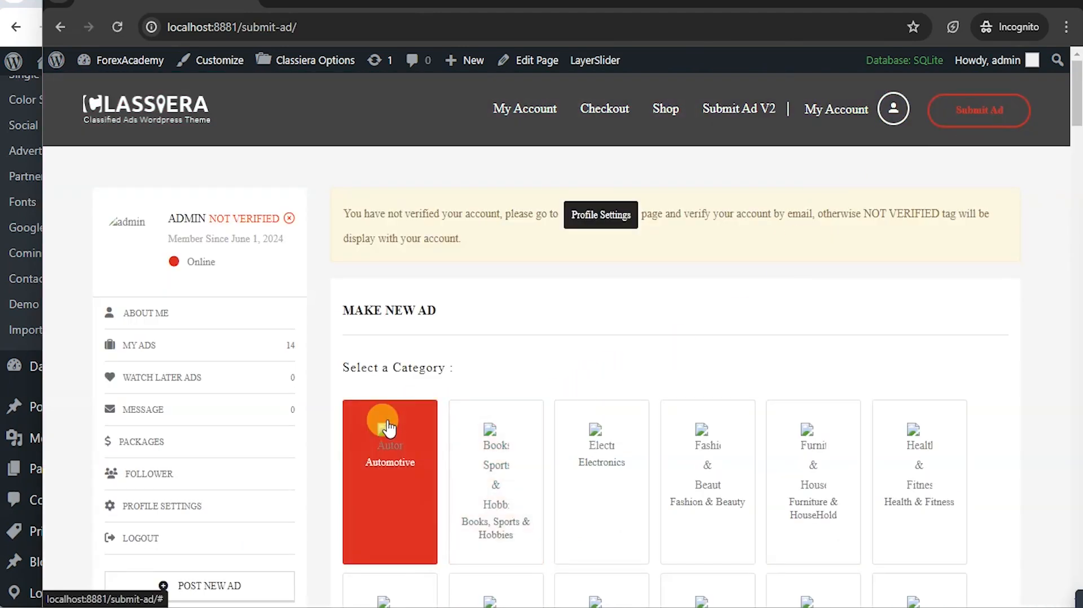
{"action": "scroll", "coordinate": [387, 425], "scroll_direction": "down", "scroll_amount": 2}
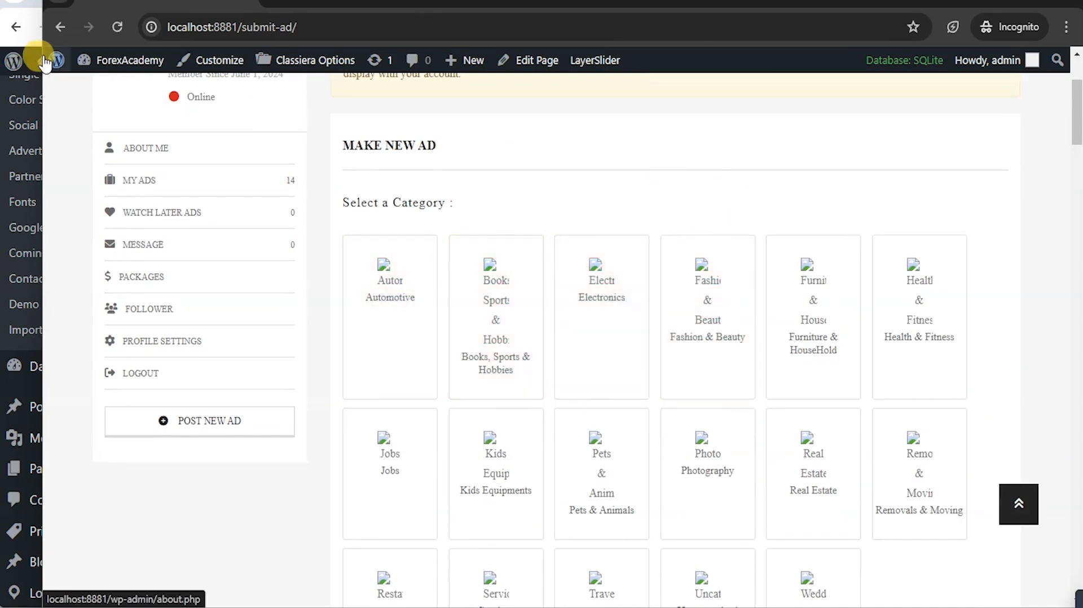
{"action": "left_click", "coordinate": [35, 32]}
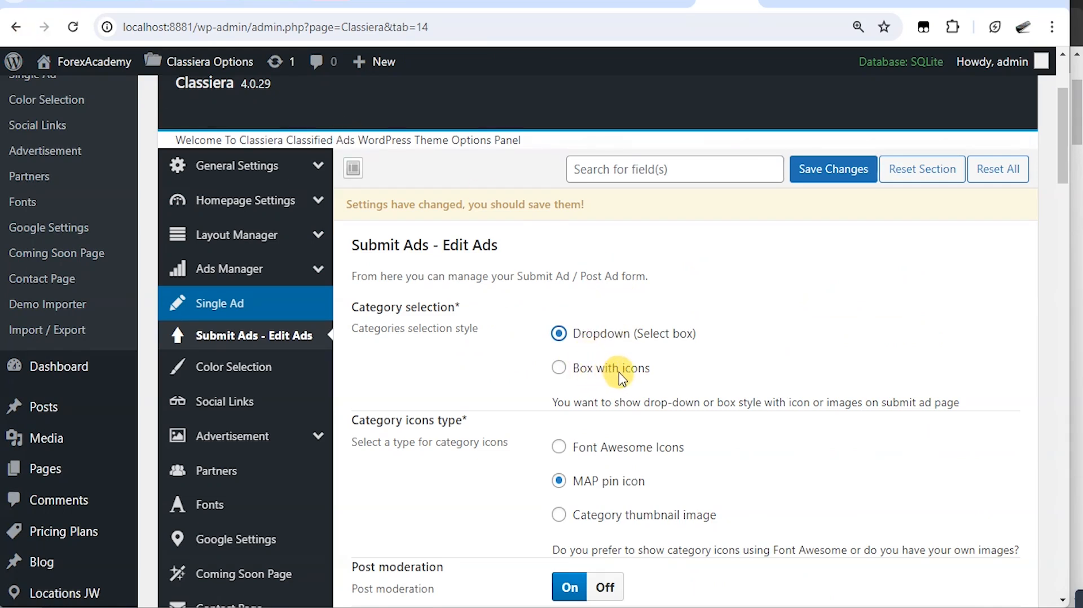
Step: Compare with the Submit Ad form once more, then save the Dropdown (Select box) category selection setting
{"action": "left_click", "coordinate": [1078, 130]}
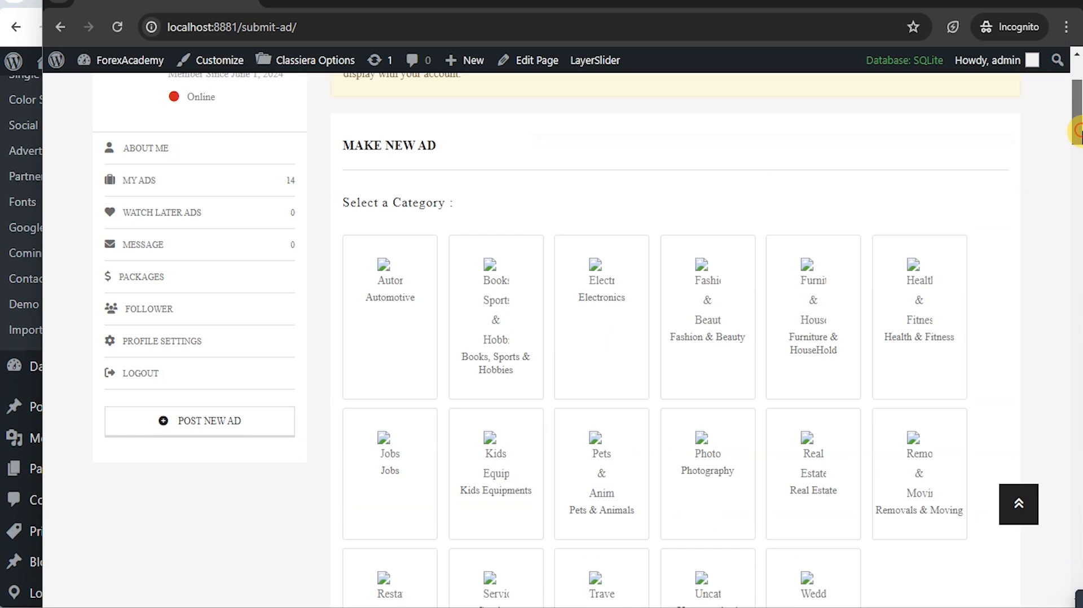
{"action": "left_click", "coordinate": [33, 38]}
{"action": "left_click", "coordinate": [560, 333]}
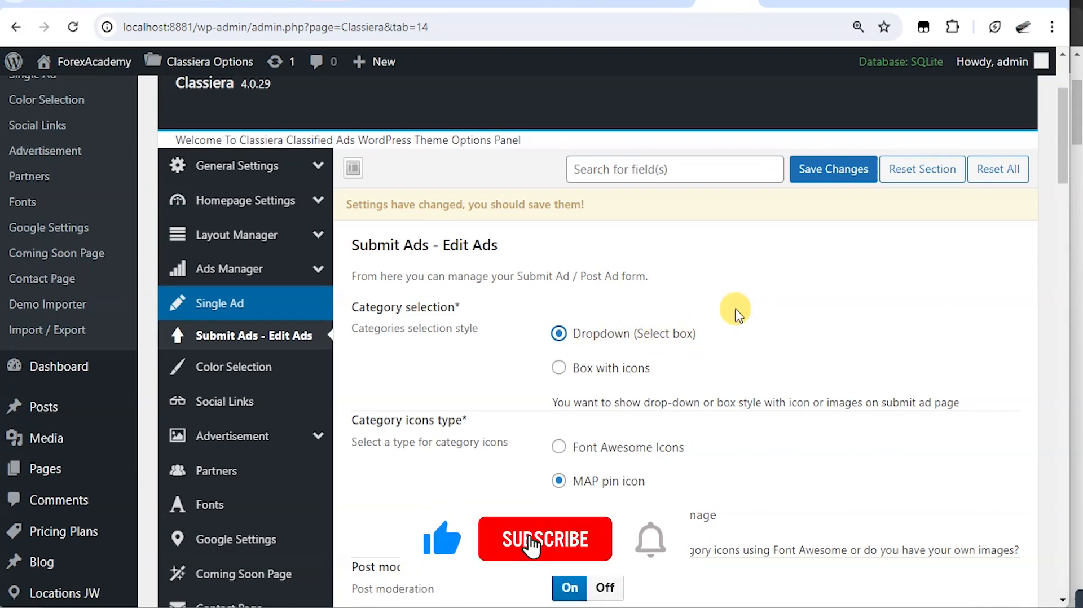
{"action": "left_click", "coordinate": [815, 170]}
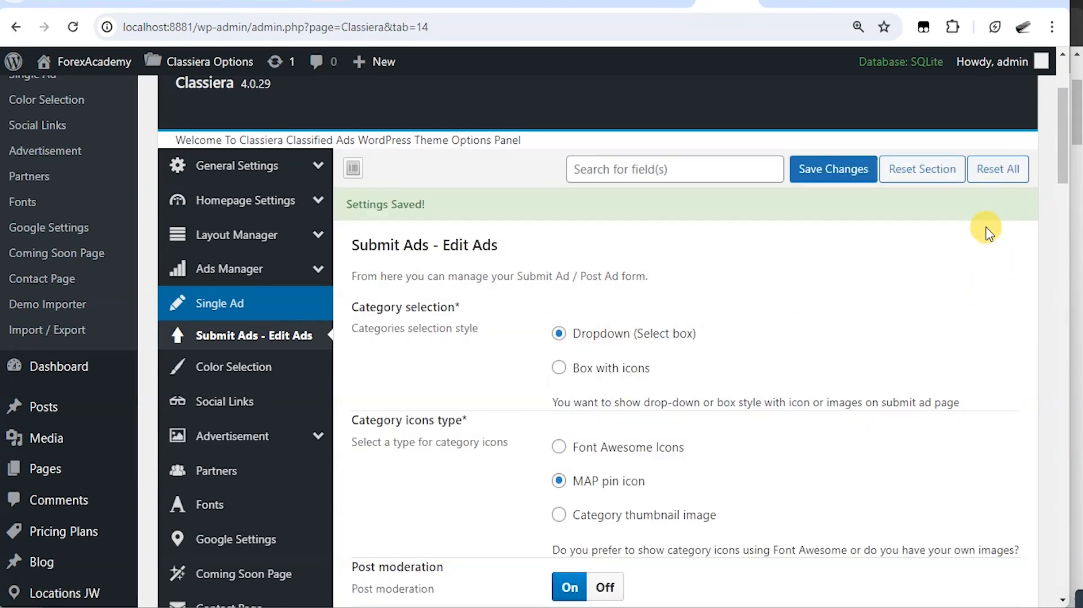
Step: Reload the Submit Ad page in the incognito window and inspect the choices in its category selector
{"action": "left_click", "coordinate": [1078, 129]}
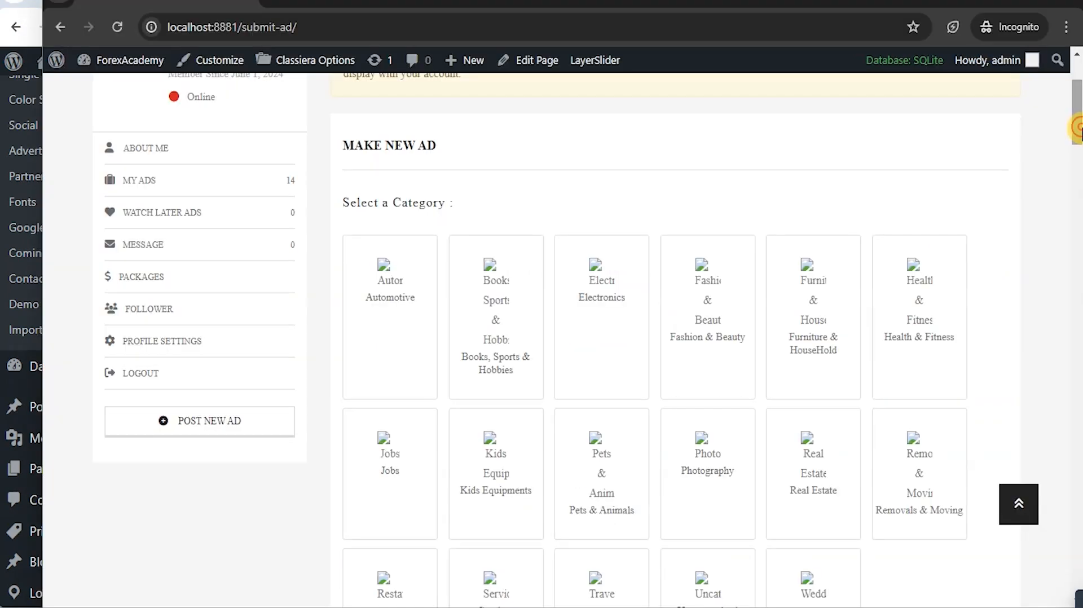
{"action": "left_click", "coordinate": [118, 28]}
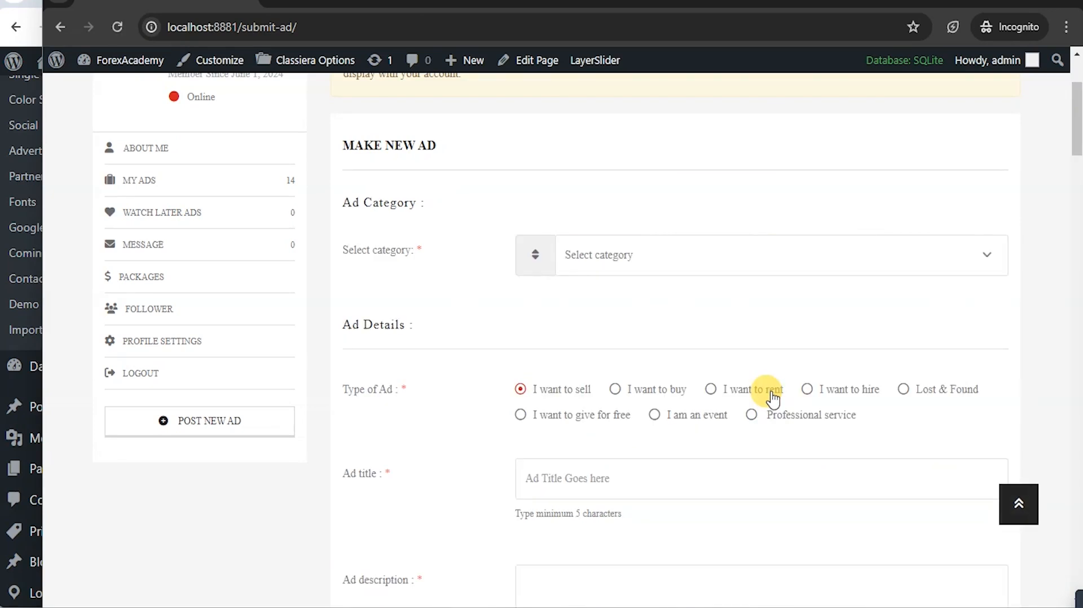
{"action": "left_click", "coordinate": [989, 255]}
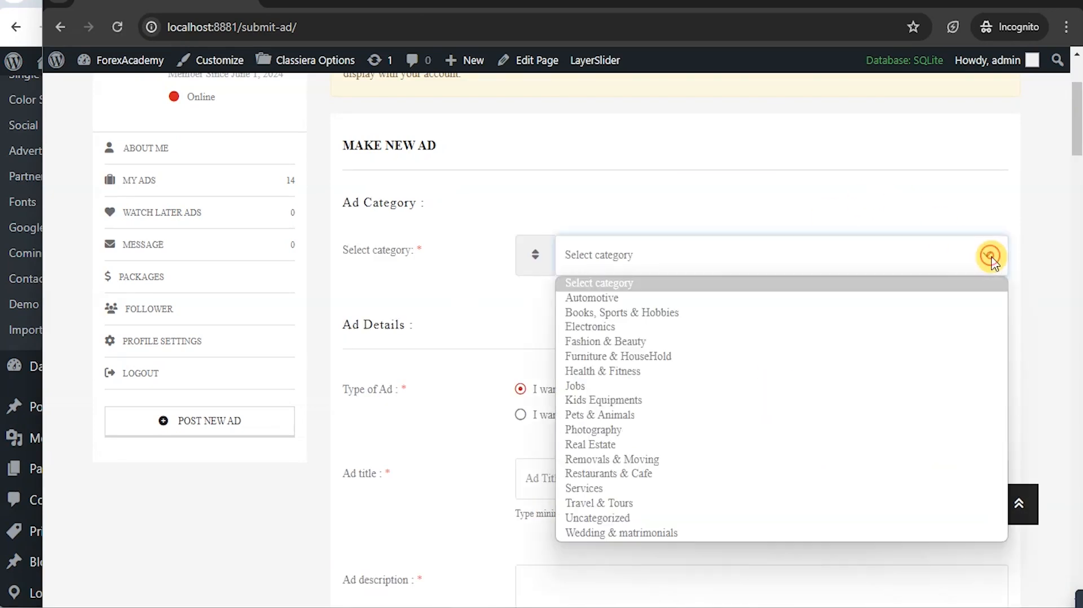
{"action": "left_click", "coordinate": [715, 200]}
{"action": "left_click", "coordinate": [33, 38]}
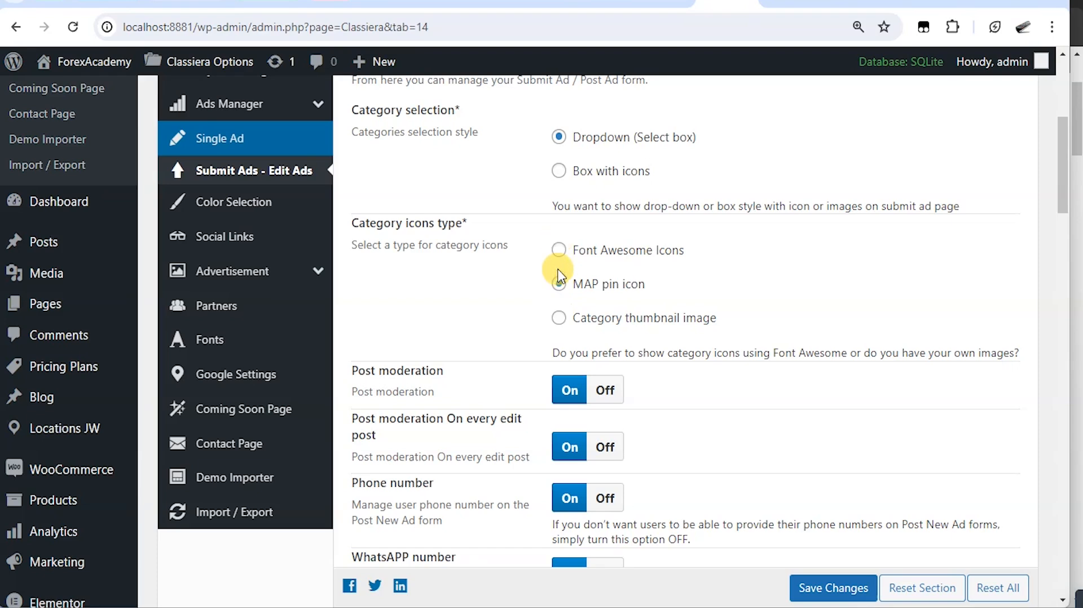
Step: Review the Post moderation and Post moderation On every edit post settings in the theme options
{"action": "scroll", "coordinate": [567, 304], "scroll_direction": "down", "scroll_amount": 3}
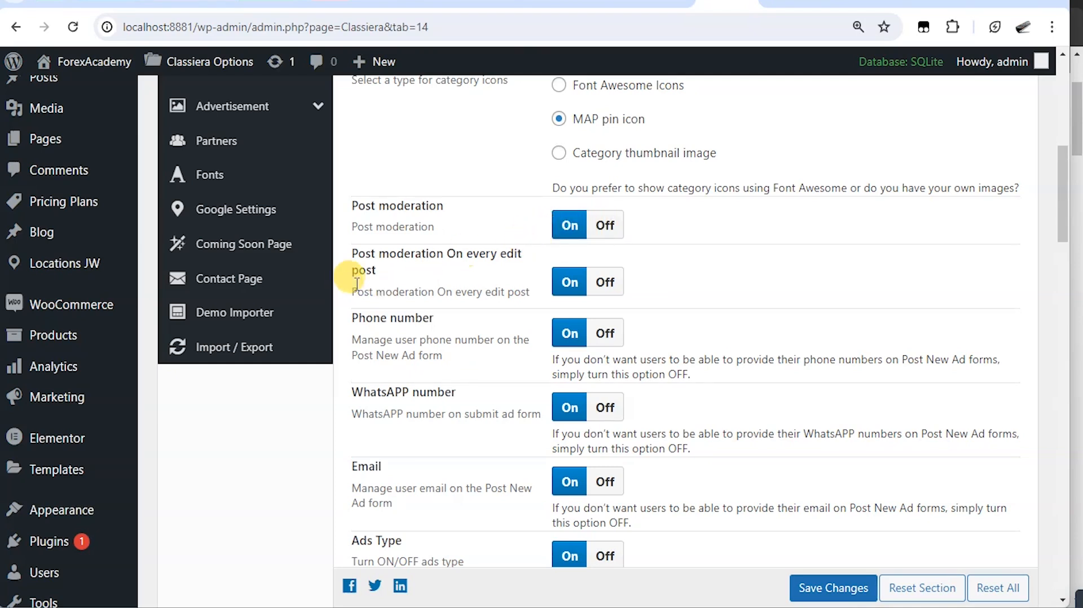
{"action": "left_click_drag", "start_coordinate": [353, 251], "coordinate": [373, 278]}
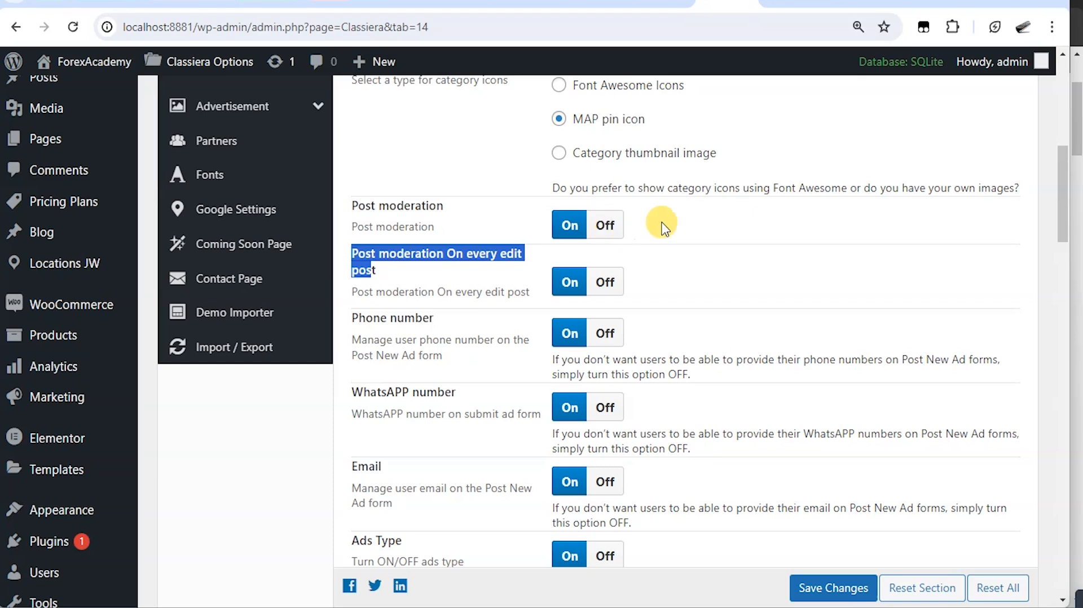
{"action": "left_click", "coordinate": [571, 227]}
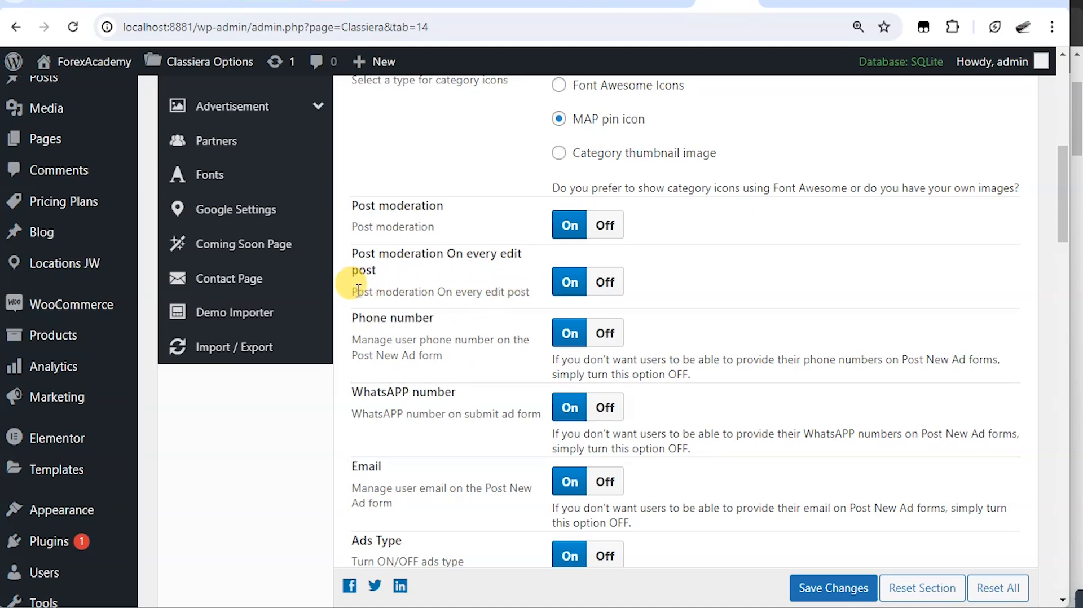
{"action": "left_click_drag", "start_coordinate": [353, 292], "coordinate": [539, 293]}
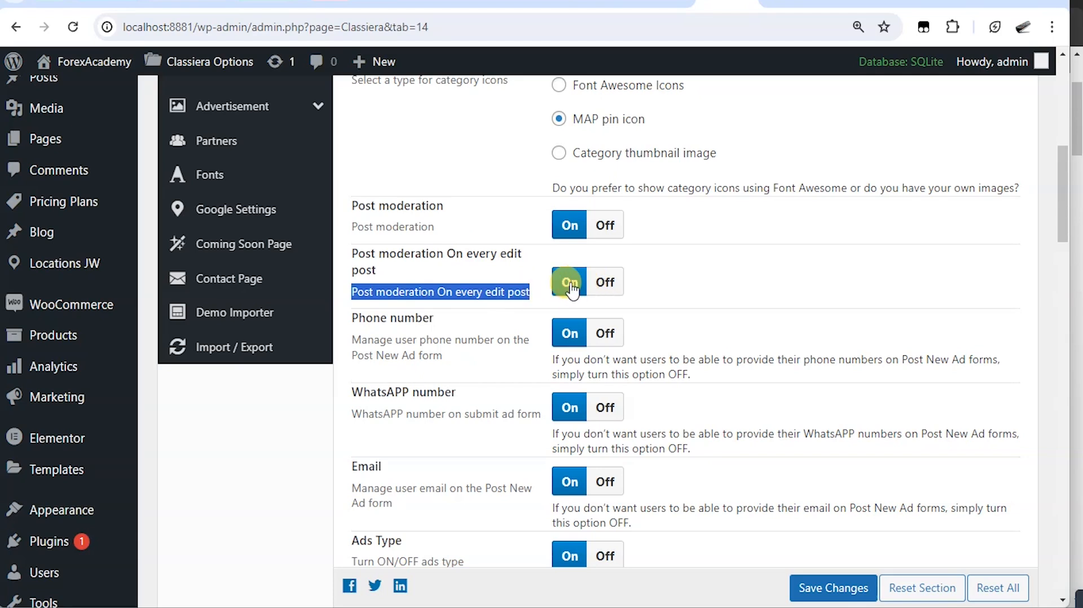
Step: Switch off the Phone number and WhatsAPP number options for the ad submission form
{"action": "left_click_drag", "start_coordinate": [353, 315], "coordinate": [449, 339]}
{"action": "left_click", "coordinate": [445, 340]}
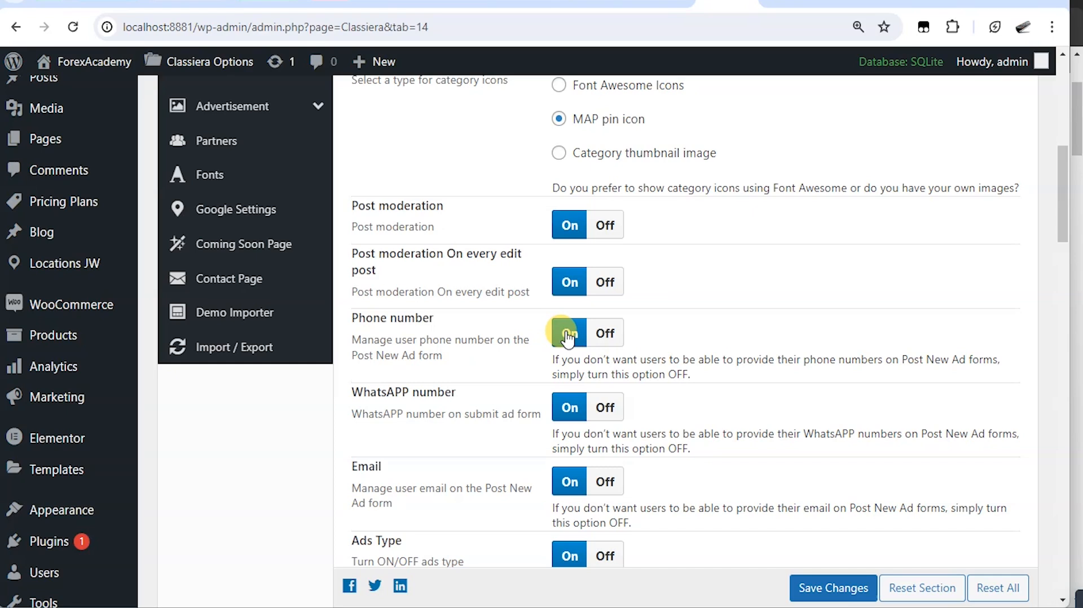
{"action": "left_click", "coordinate": [602, 333]}
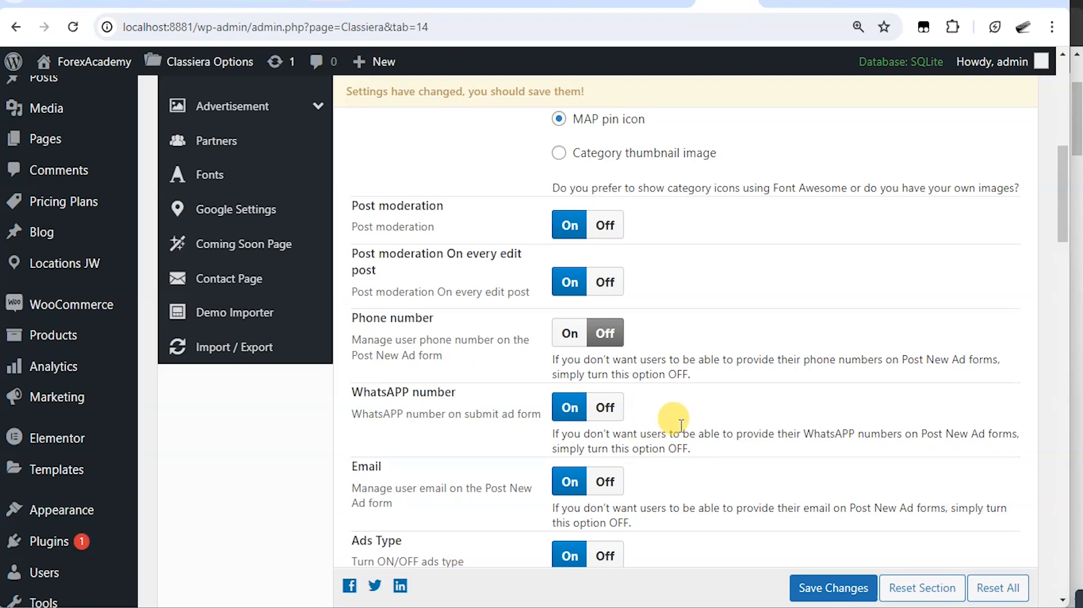
{"action": "left_click", "coordinate": [606, 407]}
Step: Examine the email, WhatsApp and phone options and locate the matching contact fields on the front-end Submit Ad form
{"action": "scroll", "coordinate": [605, 403], "scroll_direction": "down", "scroll_amount": 3}
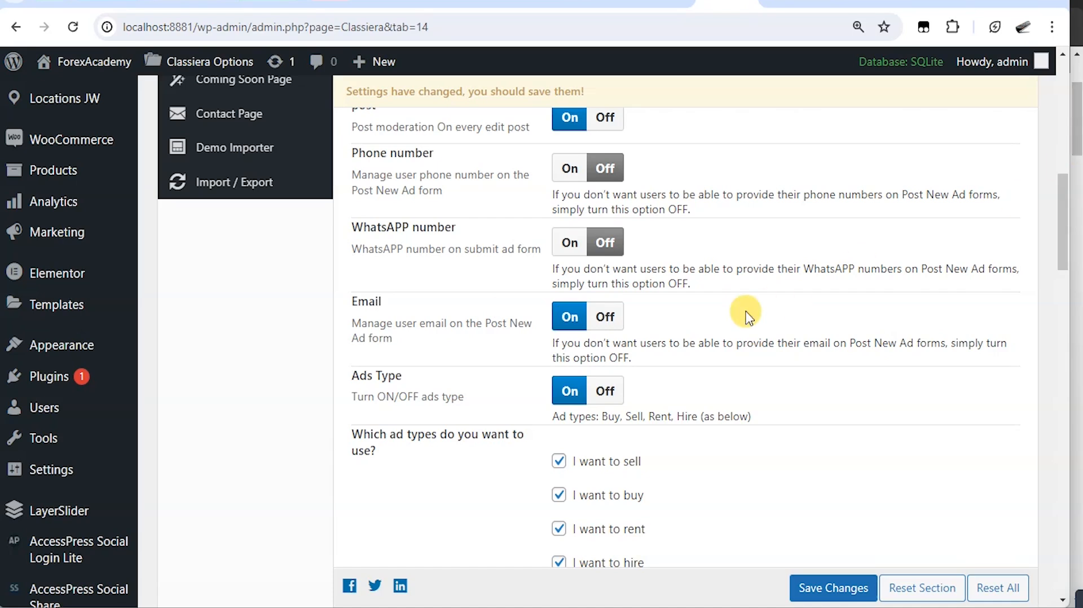
{"action": "left_click_drag", "start_coordinate": [353, 303], "coordinate": [384, 302]}
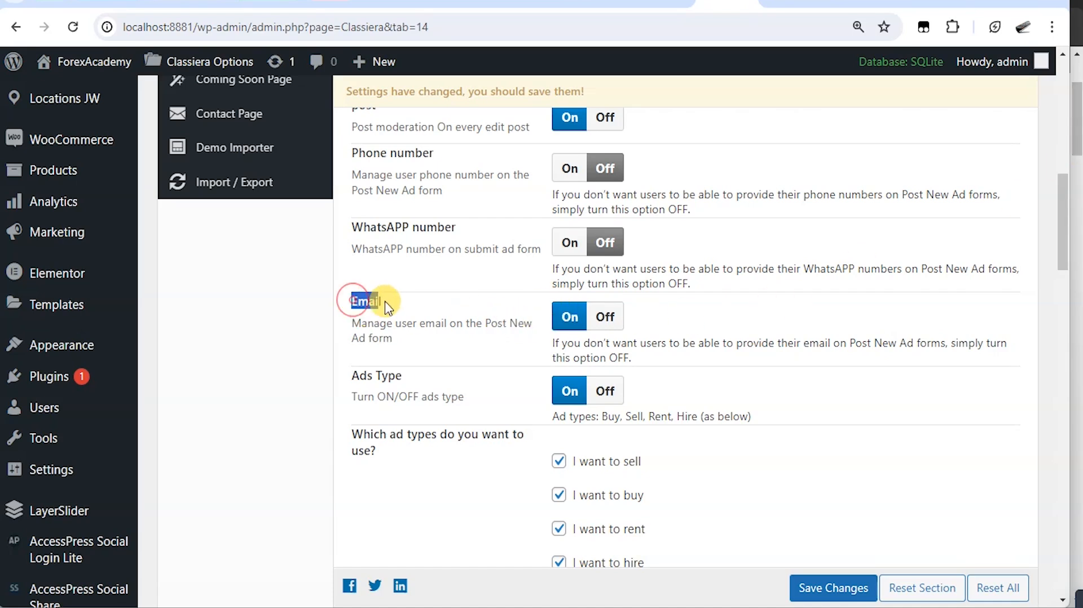
{"action": "left_click_drag", "start_coordinate": [346, 228], "coordinate": [452, 228]}
{"action": "left_click_drag", "start_coordinate": [346, 150], "coordinate": [661, 200]}
{"action": "left_click", "coordinate": [1079, 140]}
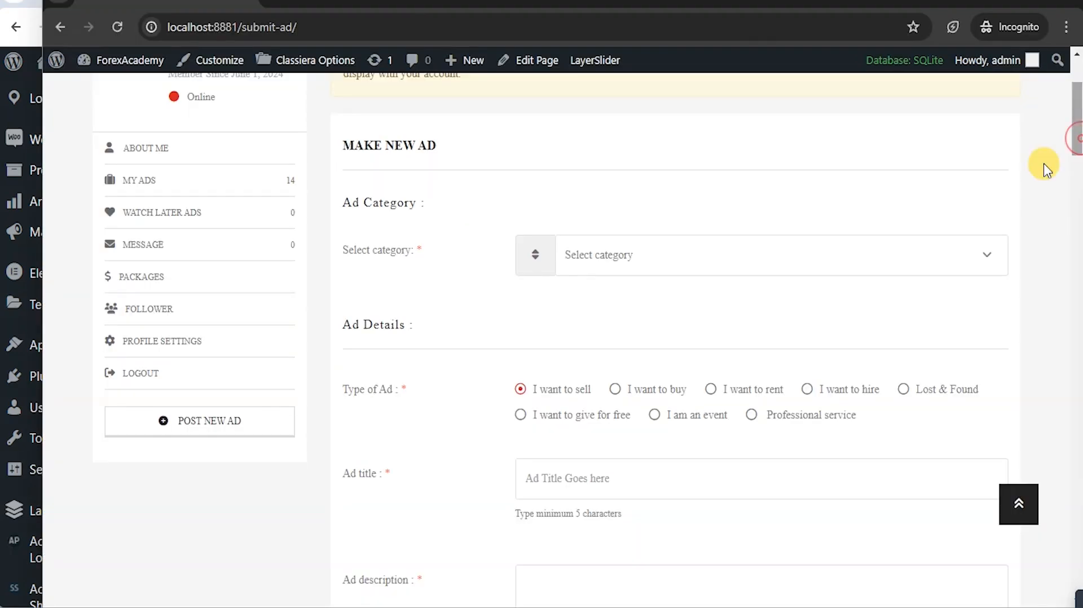
{"action": "scroll", "coordinate": [434, 308], "scroll_direction": "down", "scroll_amount": 5}
{"action": "scroll", "coordinate": [434, 313], "scroll_direction": "down", "scroll_amount": 4}
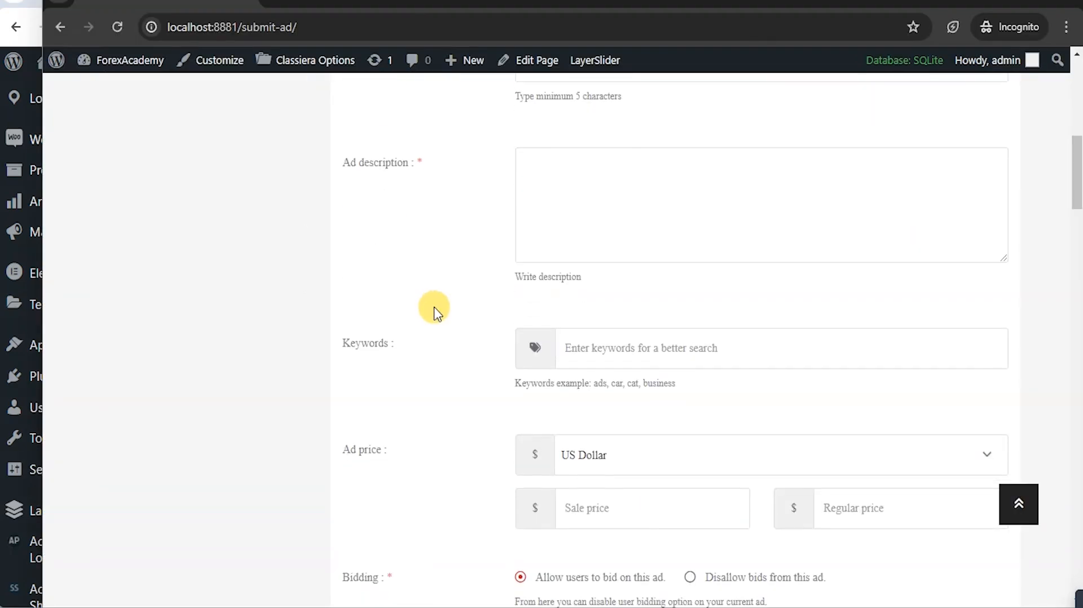
{"action": "scroll", "coordinate": [434, 314], "scroll_direction": "down", "scroll_amount": 3}
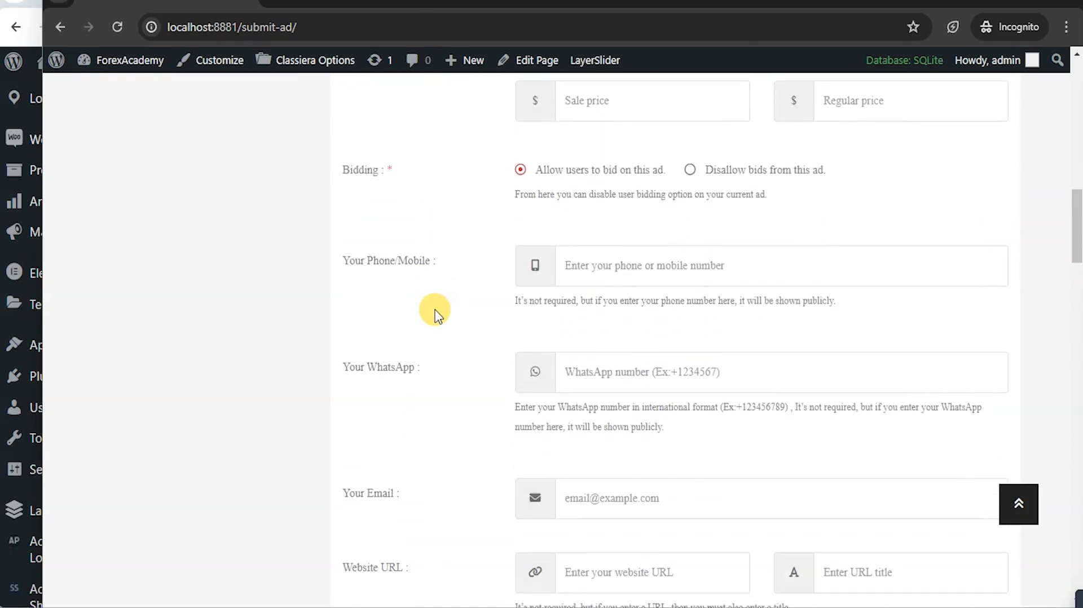
{"action": "scroll", "coordinate": [434, 314], "scroll_direction": "down", "scroll_amount": 2}
{"action": "left_click_drag", "start_coordinate": [341, 179], "coordinate": [437, 179]}
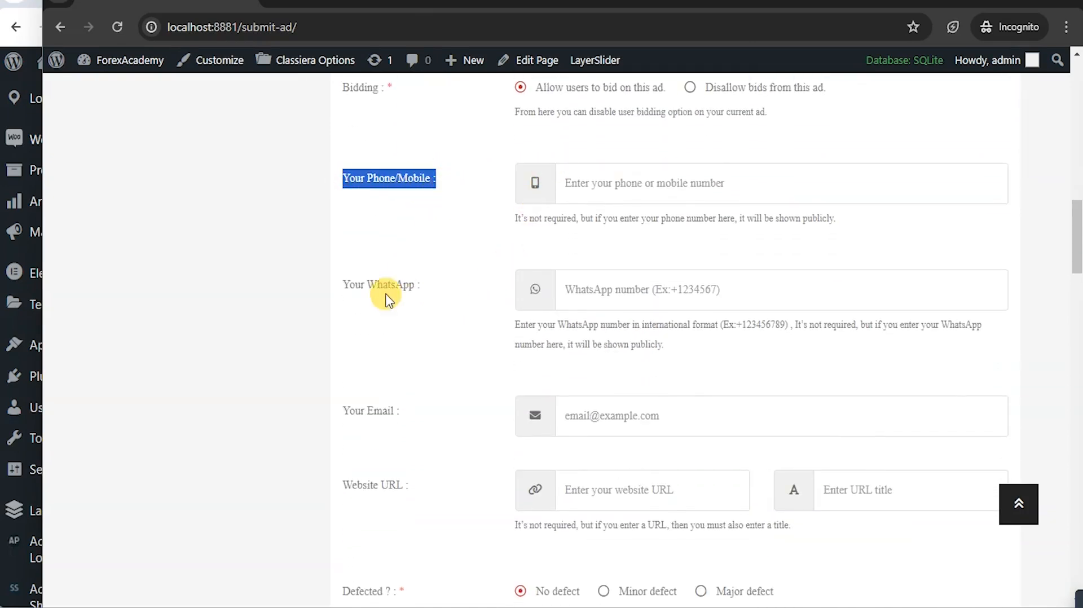
{"action": "left_click_drag", "start_coordinate": [344, 287], "coordinate": [455, 290]}
{"action": "left_click", "coordinate": [350, 416]}
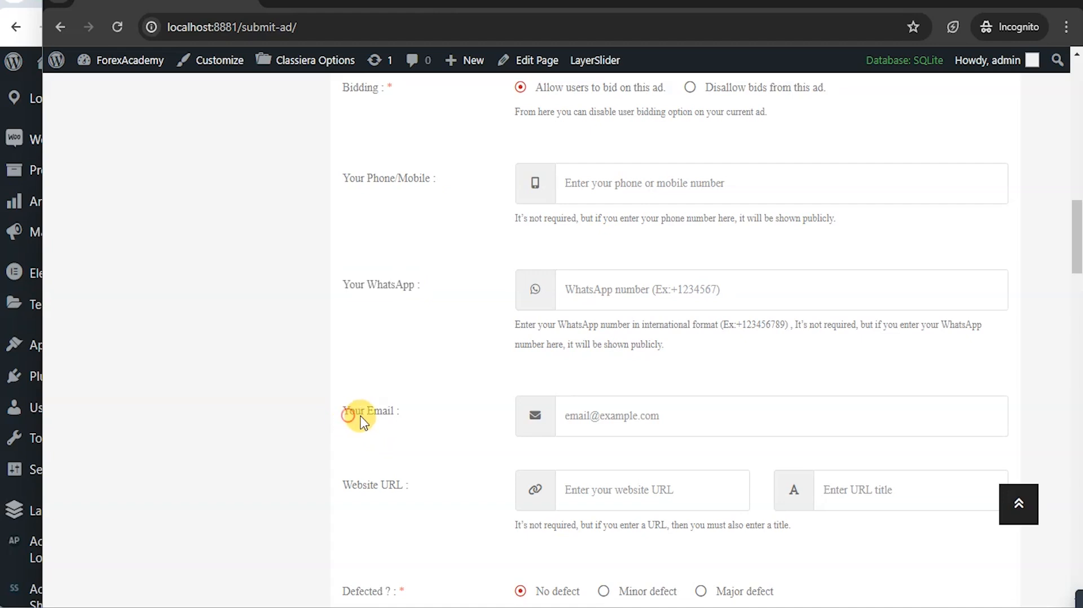
{"action": "left_click_drag", "start_coordinate": [360, 420], "coordinate": [459, 417]}
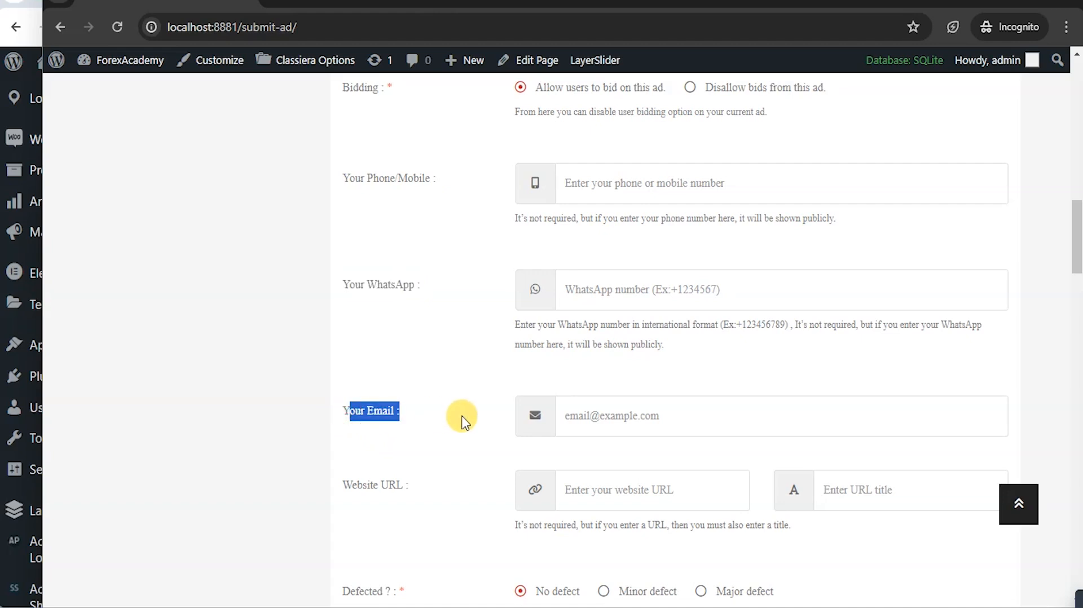
Step: Switch off the Email option in the Submit Ads - Edit Ads settings and save the changes
{"action": "left_click", "coordinate": [31, 39]}
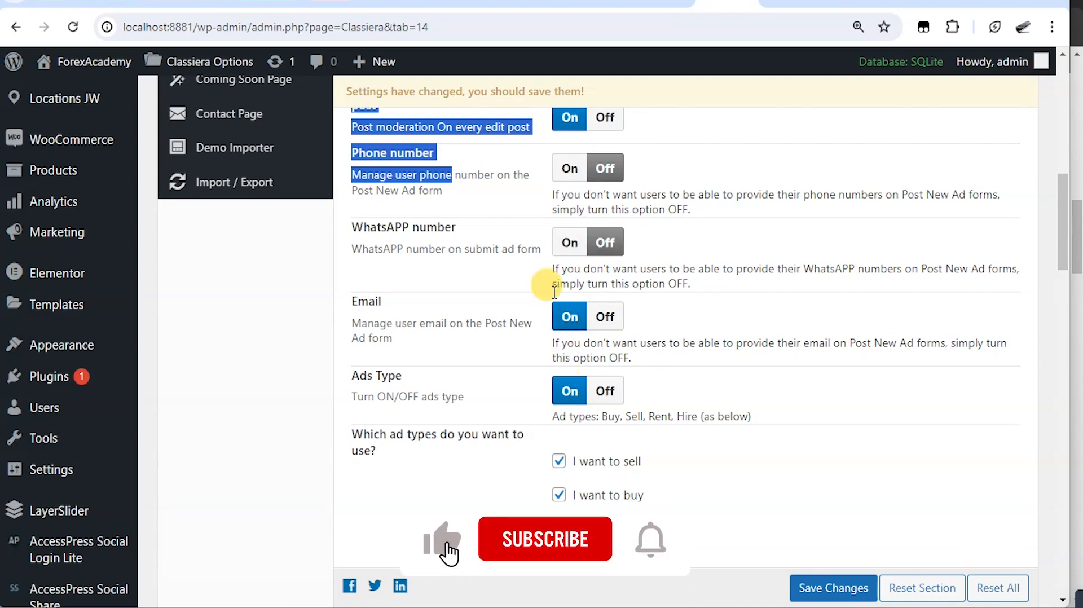
{"action": "left_click", "coordinate": [605, 316]}
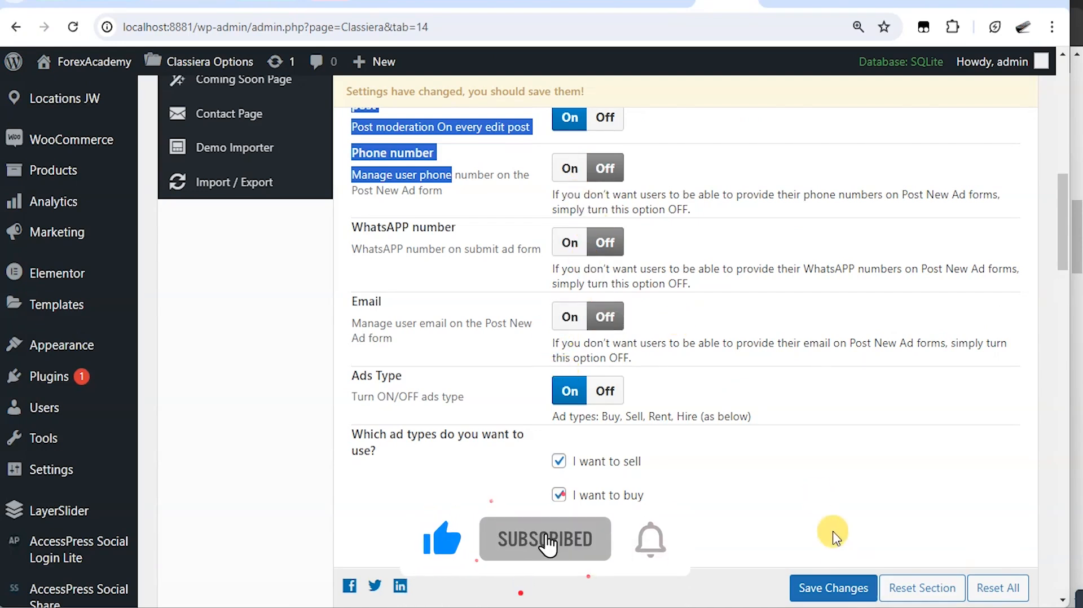
{"action": "left_click", "coordinate": [831, 587]}
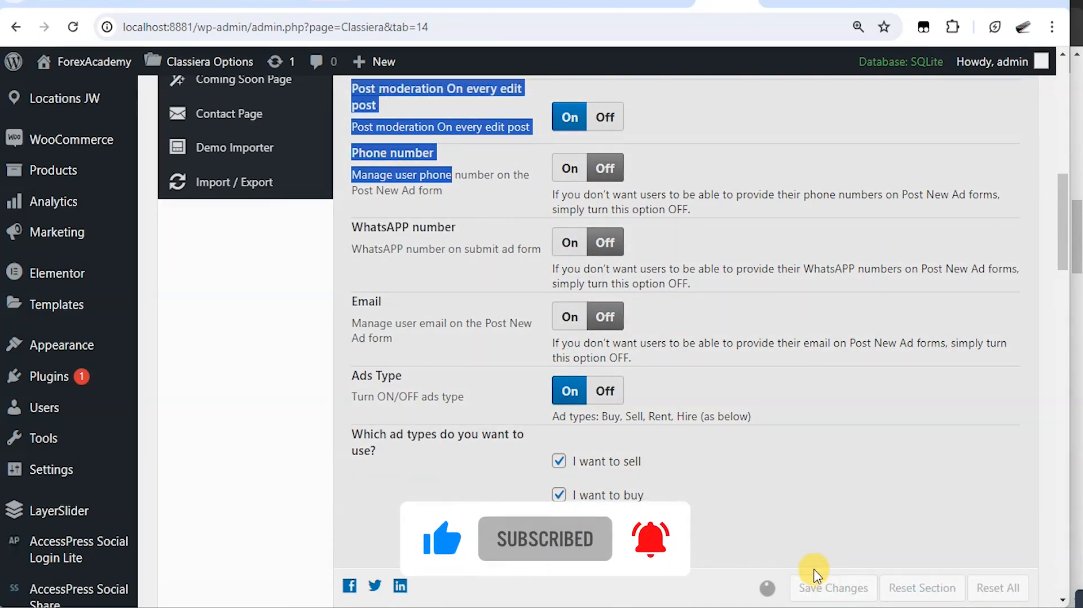
Step: Reload the Submit Ad page in the incognito window and check the form for the phone, WhatsApp and email fields
{"action": "left_click", "coordinate": [1077, 201]}
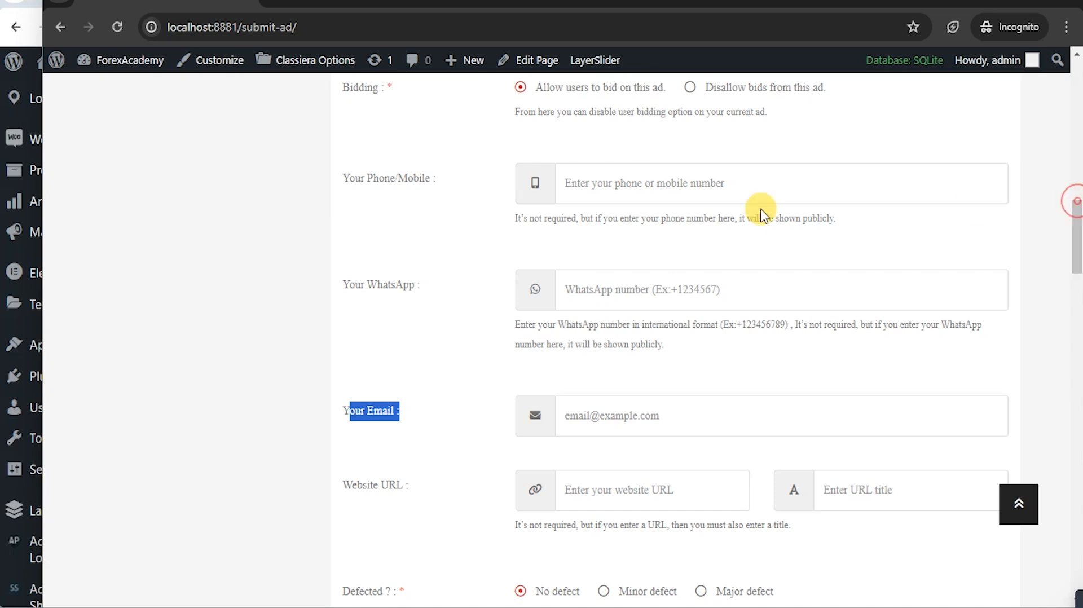
{"action": "left_click", "coordinate": [120, 30]}
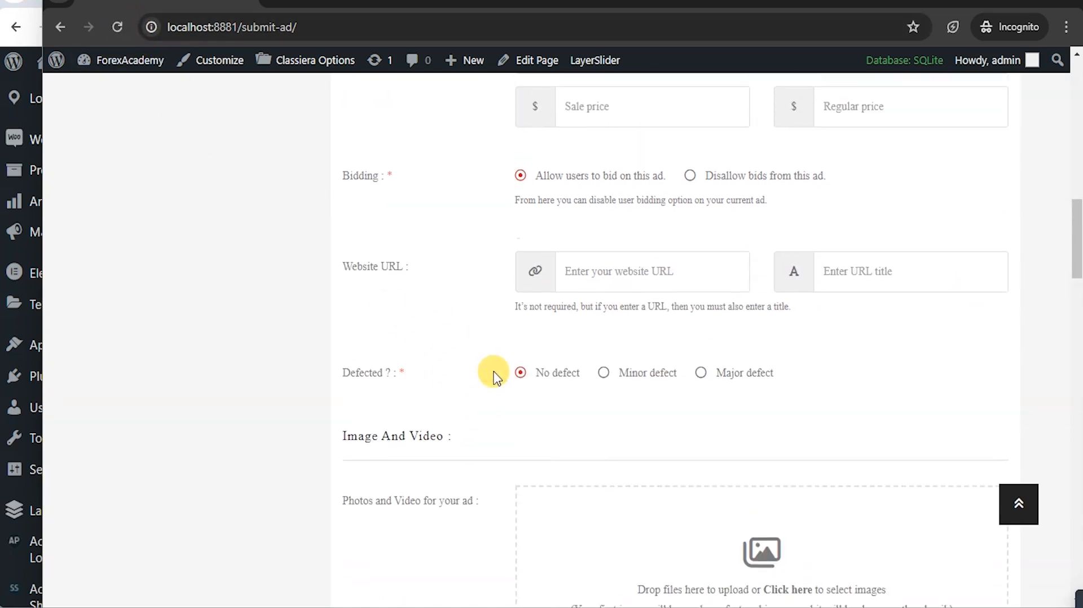
{"action": "scroll", "coordinate": [494, 375], "scroll_direction": "up", "scroll_amount": 4}
{"action": "scroll", "coordinate": [462, 290], "scroll_direction": "up", "scroll_amount": 2}
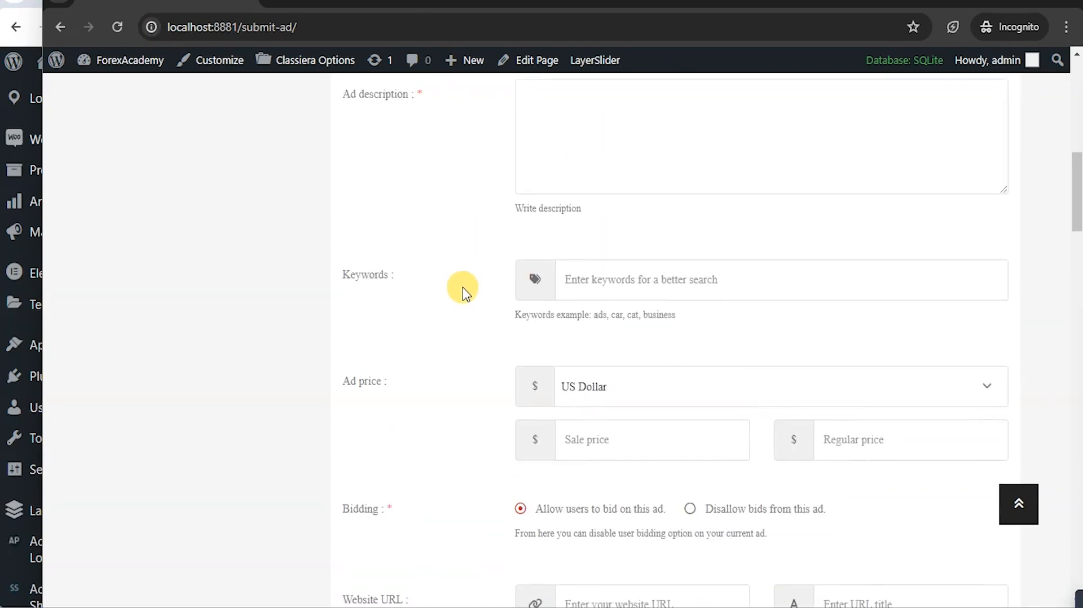
{"action": "scroll", "coordinate": [464, 290], "scroll_direction": "up", "scroll_amount": 1}
{"action": "scroll", "coordinate": [477, 333], "scroll_direction": "down", "scroll_amount": 5}
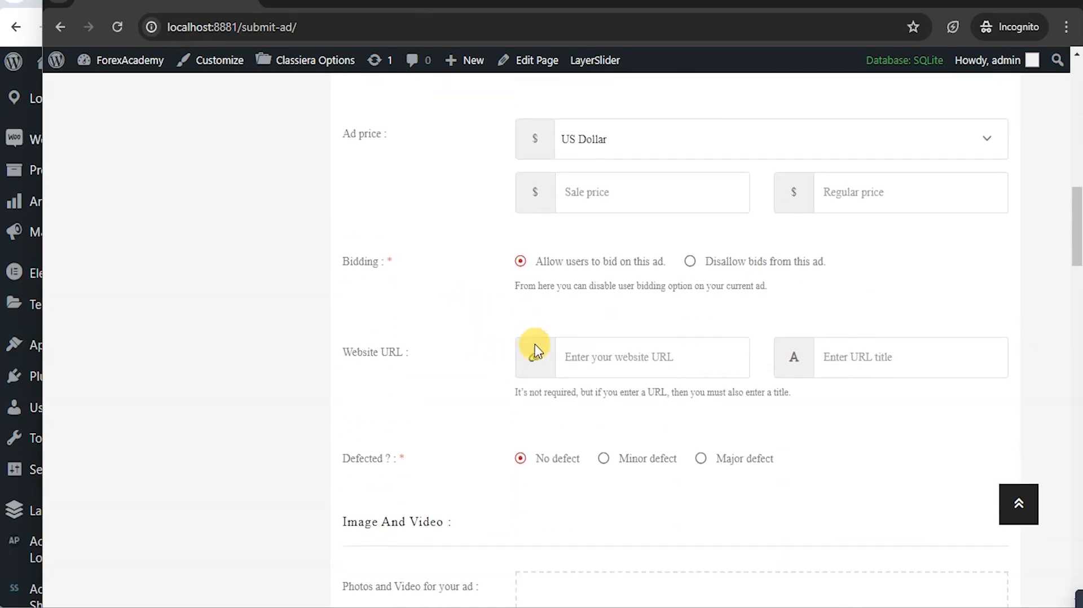
{"action": "scroll", "coordinate": [534, 350], "scroll_direction": "down", "scroll_amount": 3}
{"action": "scroll", "coordinate": [491, 307], "scroll_direction": "down", "scroll_amount": 1}
Step: Examine the Ads Type option and locate the matching Type of Ad choices on the front-end Submit Ad form
{"action": "key", "text": "alt+Tab"}
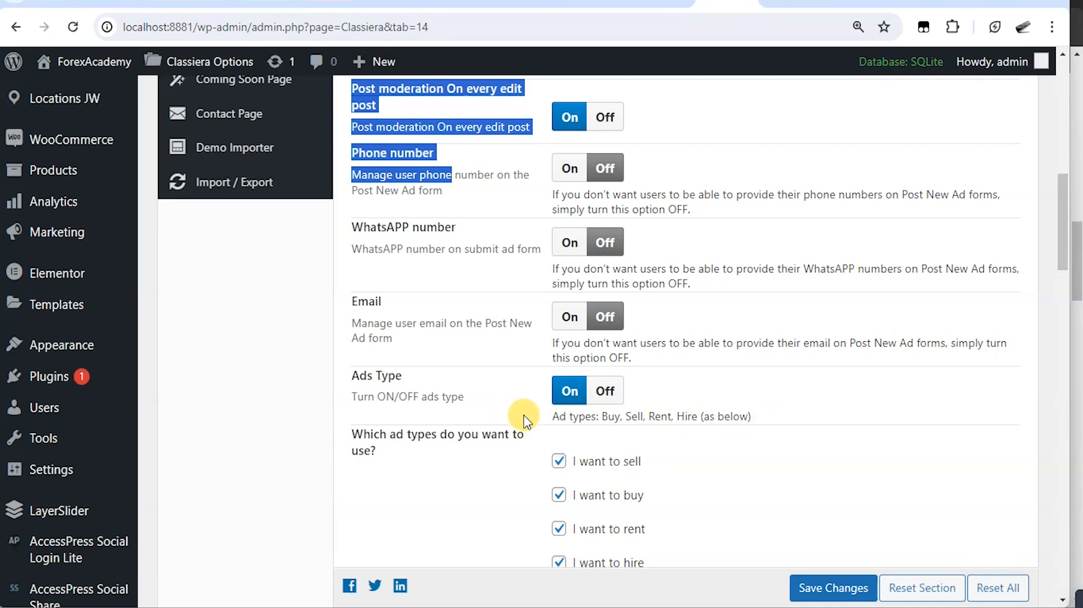
{"action": "scroll", "coordinate": [520, 418], "scroll_direction": "down", "scroll_amount": 3}
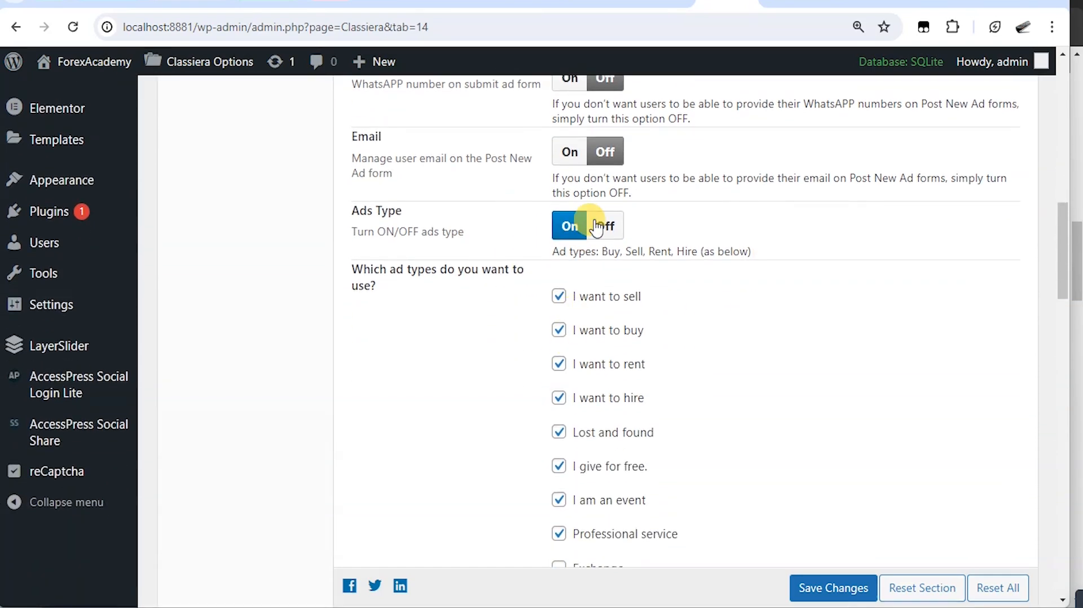
{"action": "left_click", "coordinate": [1080, 256]}
{"action": "scroll", "coordinate": [554, 271], "scroll_direction": "up", "scroll_amount": 4}
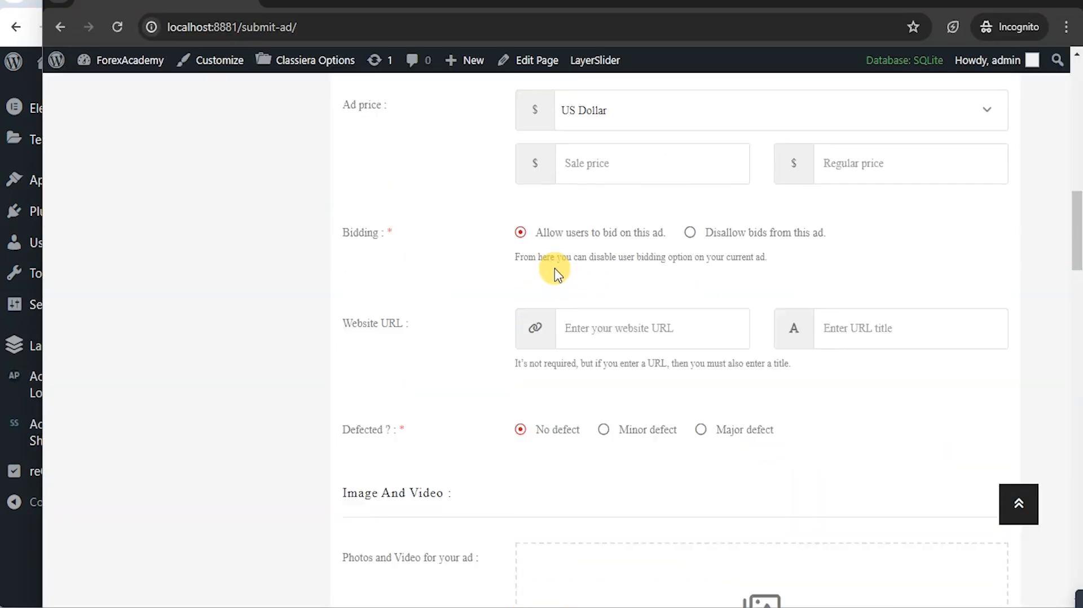
{"action": "scroll", "coordinate": [557, 277], "scroll_direction": "up", "scroll_amount": 10}
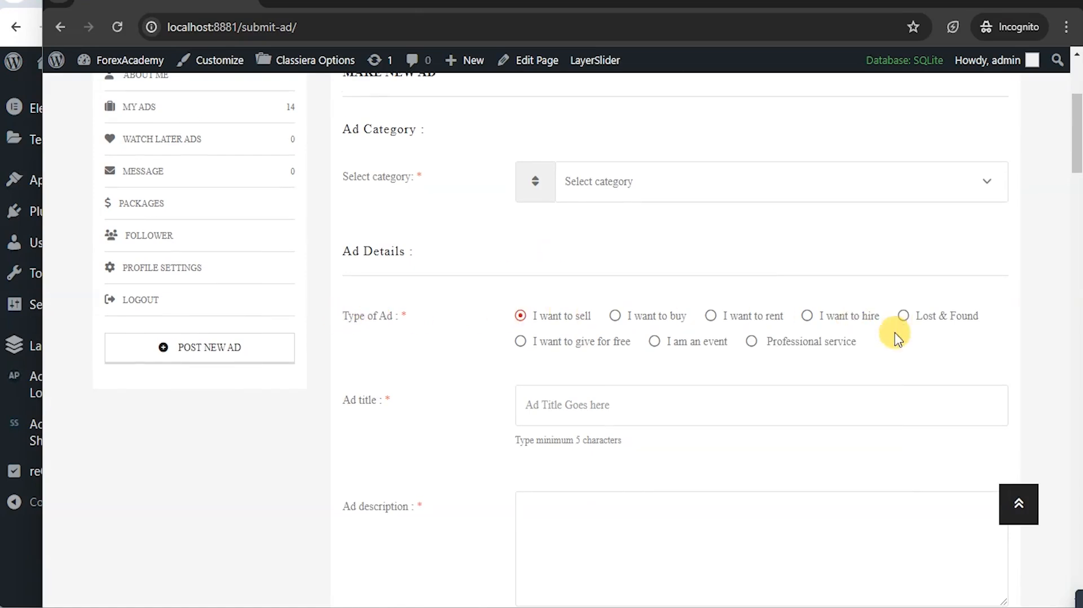
Step: Switch off the Ads Type option in the Submit Ads - Edit Ads settings and save the changes
{"action": "left_click", "coordinate": [34, 39]}
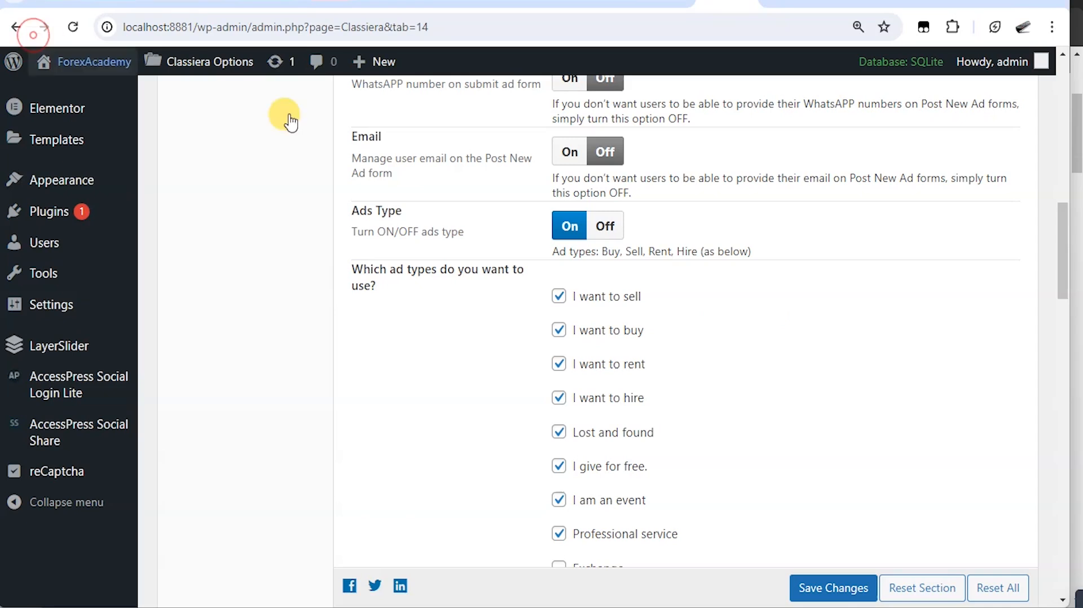
{"action": "left_click", "coordinate": [604, 225]}
{"action": "left_click", "coordinate": [816, 588]}
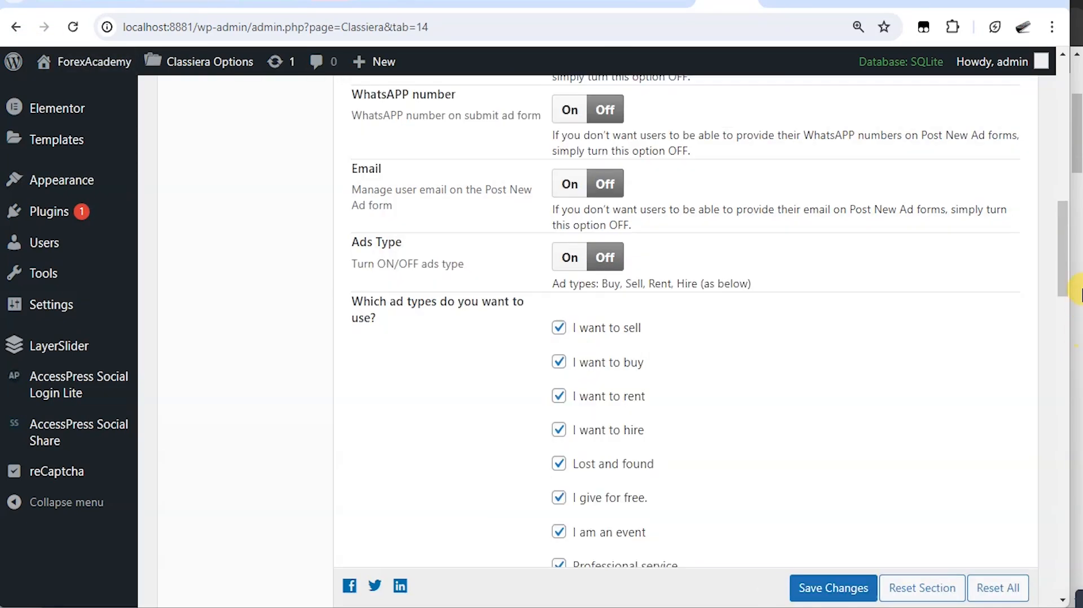
Step: Reload the Submit Ad page in the incognito window and check the Ad Details section for the Type of Ad choices
{"action": "left_click", "coordinate": [1078, 172]}
{"action": "scroll", "coordinate": [496, 282], "scroll_direction": "up", "scroll_amount": 5}
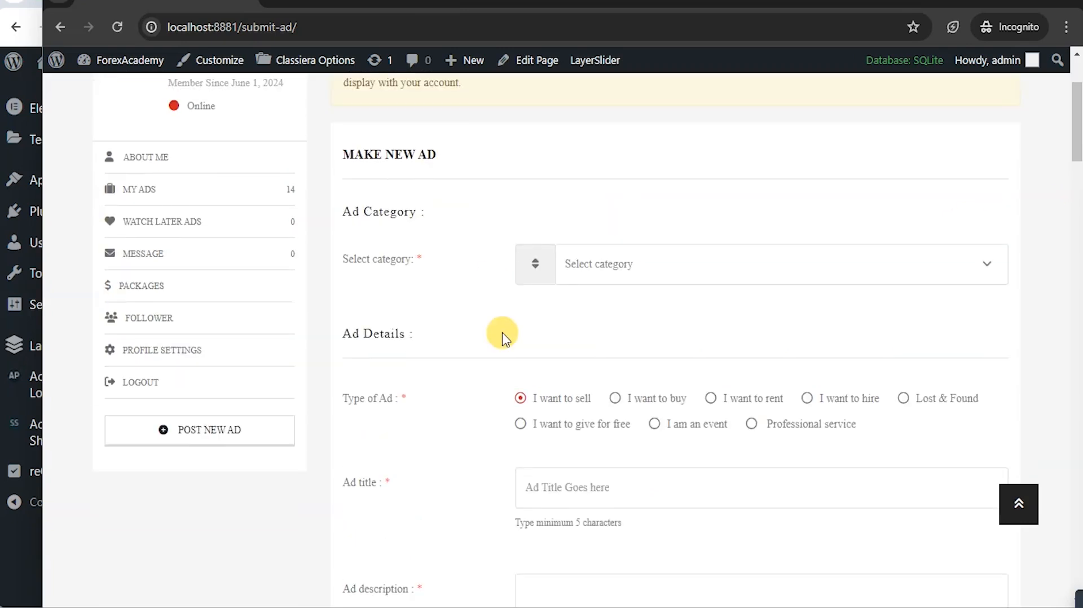
{"action": "scroll", "coordinate": [573, 362], "scroll_direction": "down", "scroll_amount": 7}
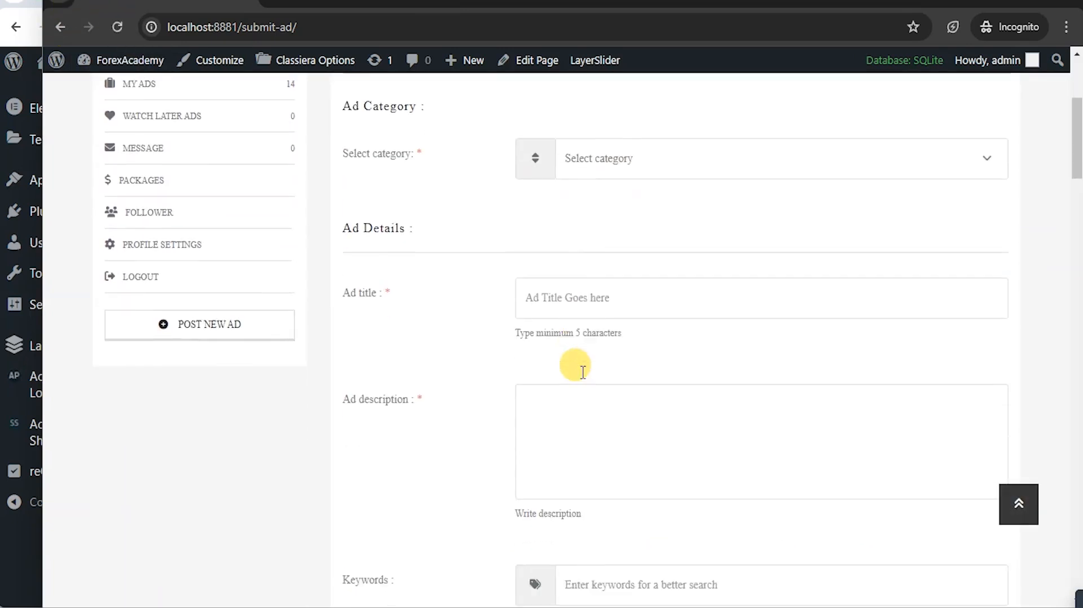
{"action": "scroll", "coordinate": [583, 377], "scroll_direction": "up", "scroll_amount": 2}
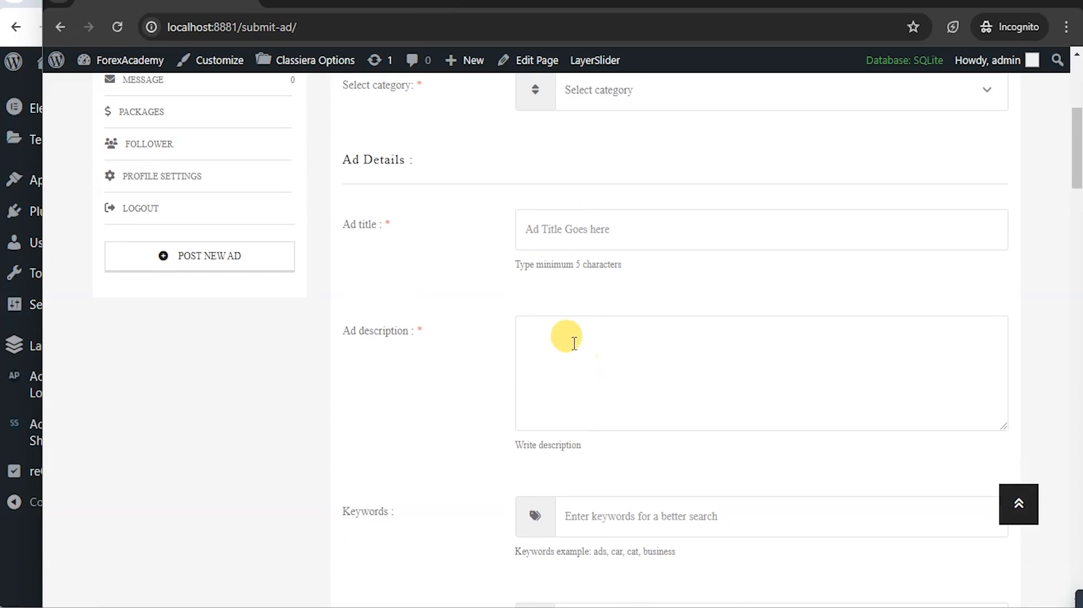
{"action": "scroll", "coordinate": [418, 206], "scroll_direction": "up", "scroll_amount": 2}
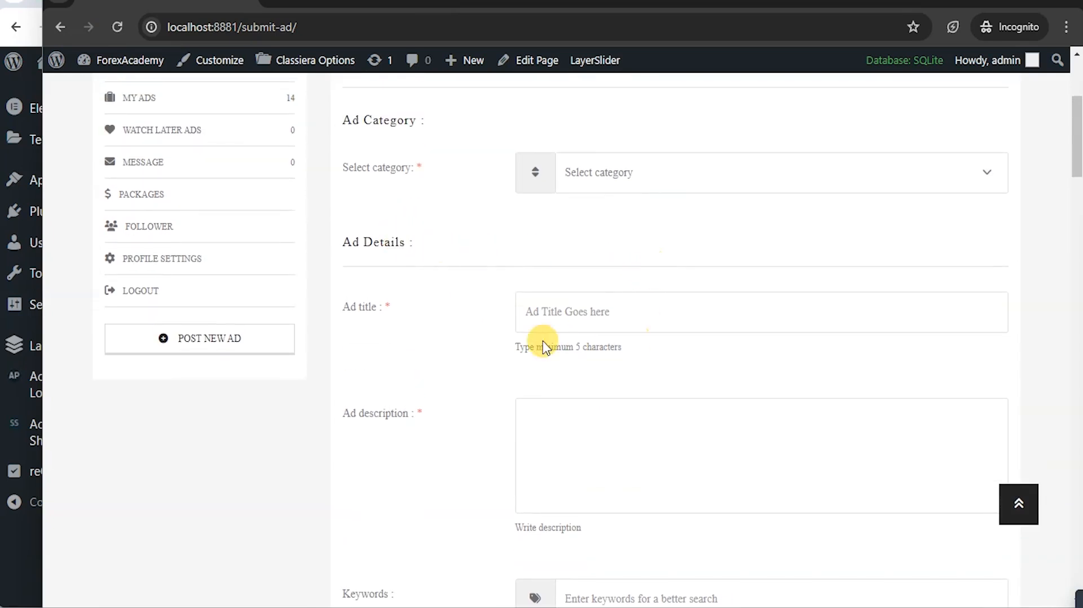
{"action": "scroll", "coordinate": [480, 330], "scroll_direction": "down", "scroll_amount": 4}
{"action": "scroll", "coordinate": [644, 306], "scroll_direction": "up", "scroll_amount": 5}
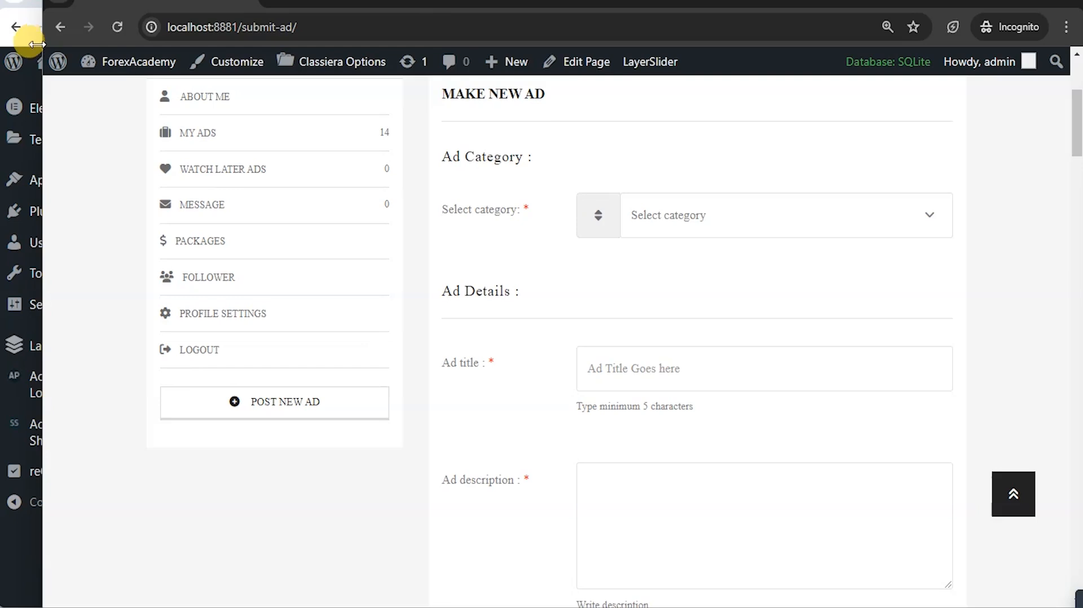
Step: Switch the Ads Type option back on in the Submit Ads - Edit Ads settings
{"action": "left_click", "coordinate": [33, 42]}
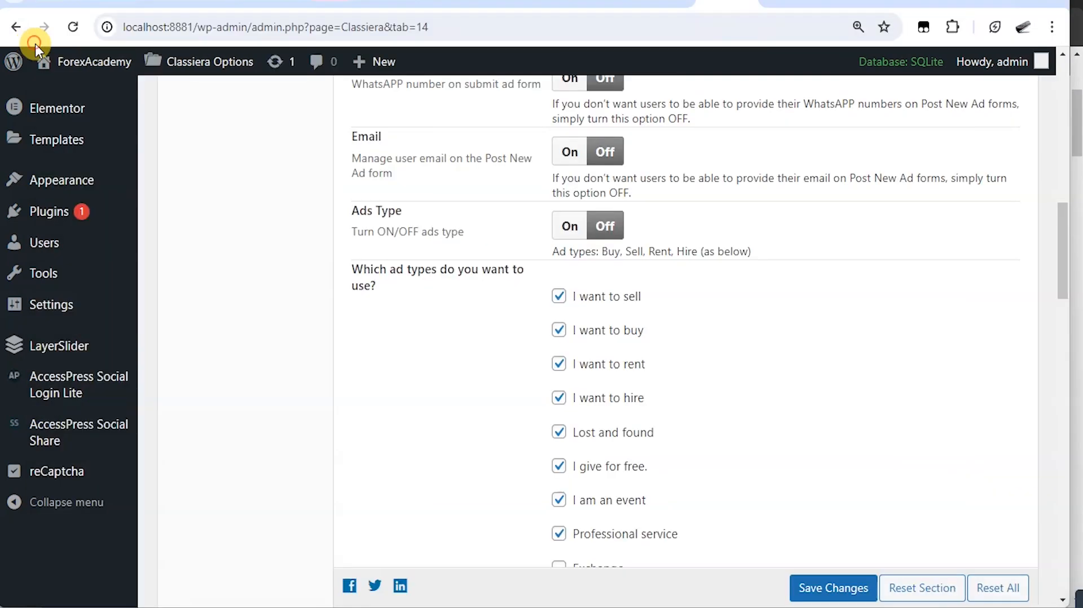
{"action": "left_click", "coordinate": [570, 225]}
{"action": "scroll", "coordinate": [575, 276], "scroll_direction": "down", "scroll_amount": 7}
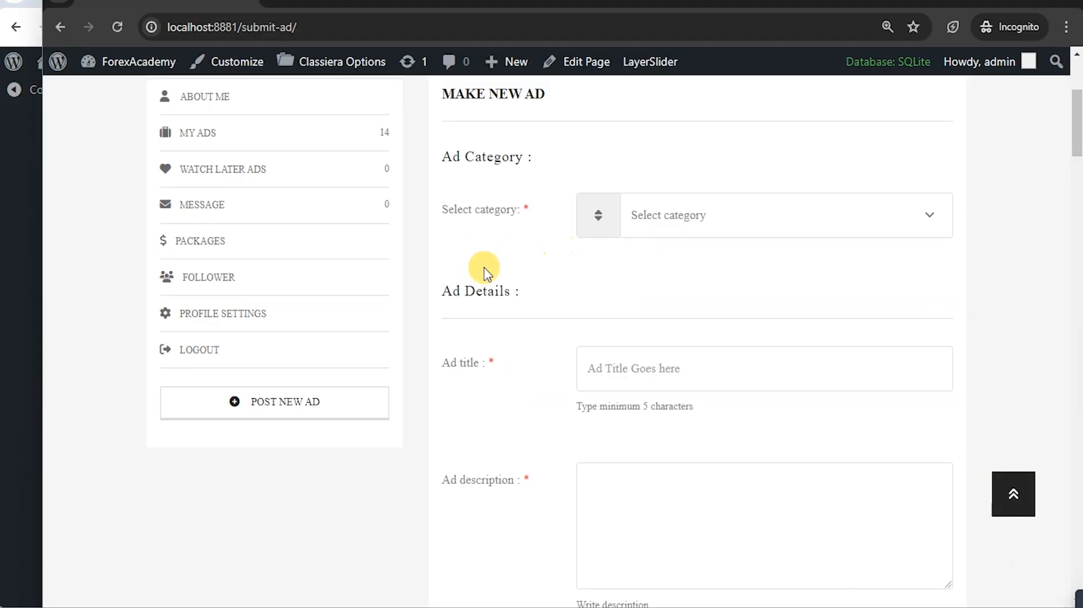
Step: Locate the Defected and Website URL fields on the front-end Submit Ad form
{"action": "scroll", "coordinate": [536, 322], "scroll_direction": "down", "scroll_amount": 7}
{"action": "scroll", "coordinate": [536, 327], "scroll_direction": "down", "scroll_amount": 7}
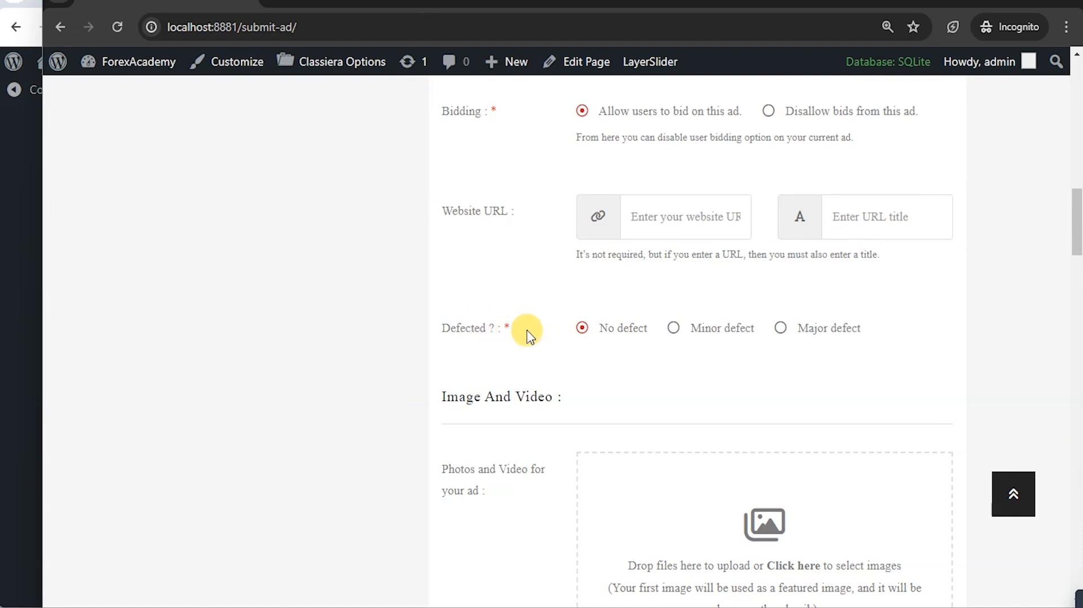
{"action": "left_click_drag", "start_coordinate": [455, 330], "coordinate": [874, 334]}
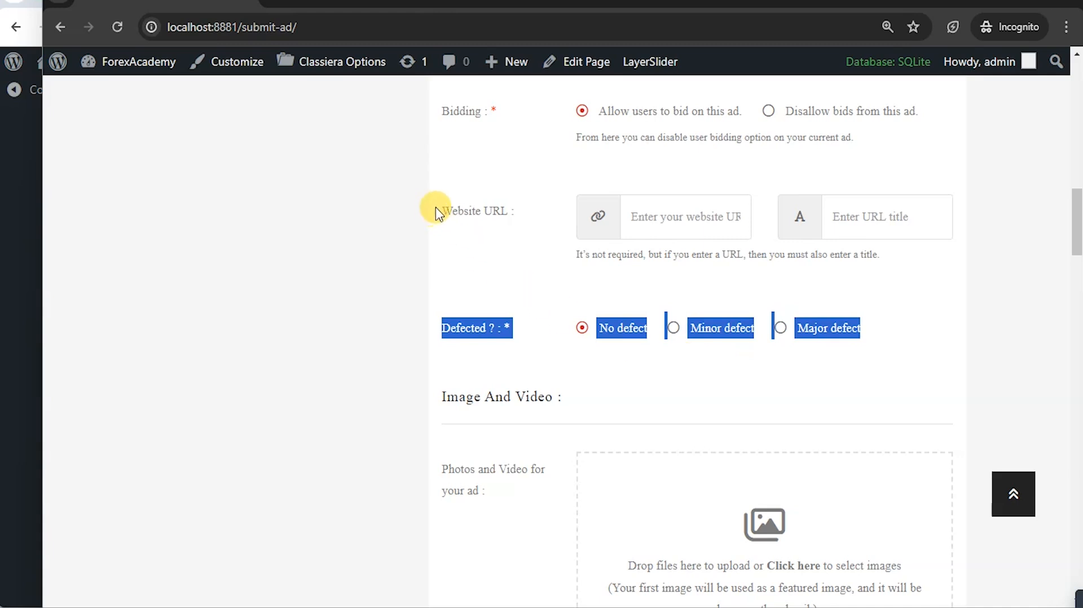
{"action": "left_click_drag", "start_coordinate": [446, 215], "coordinate": [588, 213]}
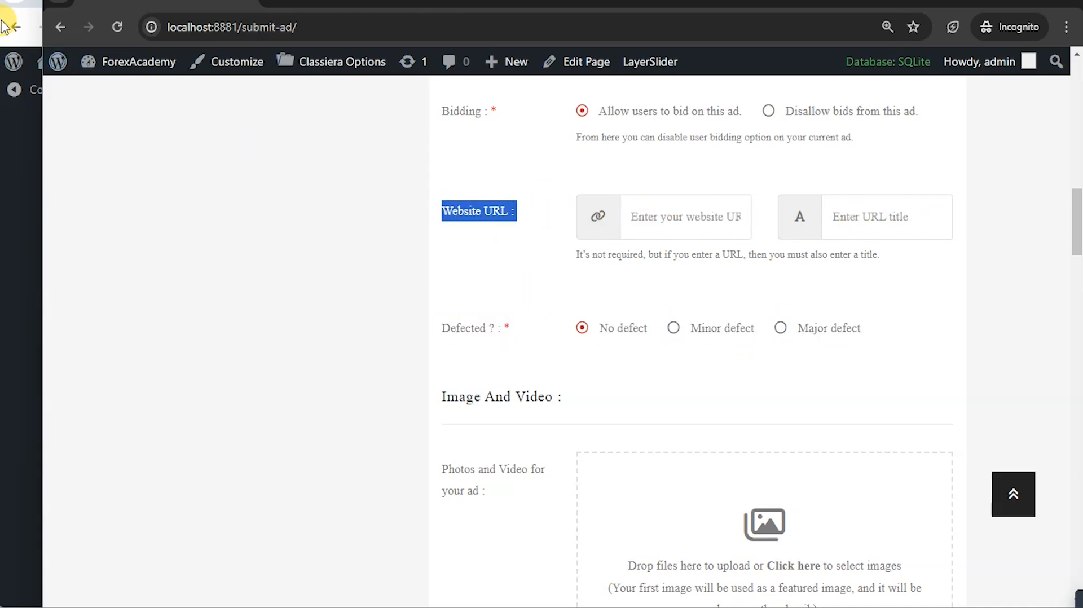
Step: Switch off the Website URL and Item Defected options in the ad submission settings
{"action": "left_click", "coordinate": [35, 39]}
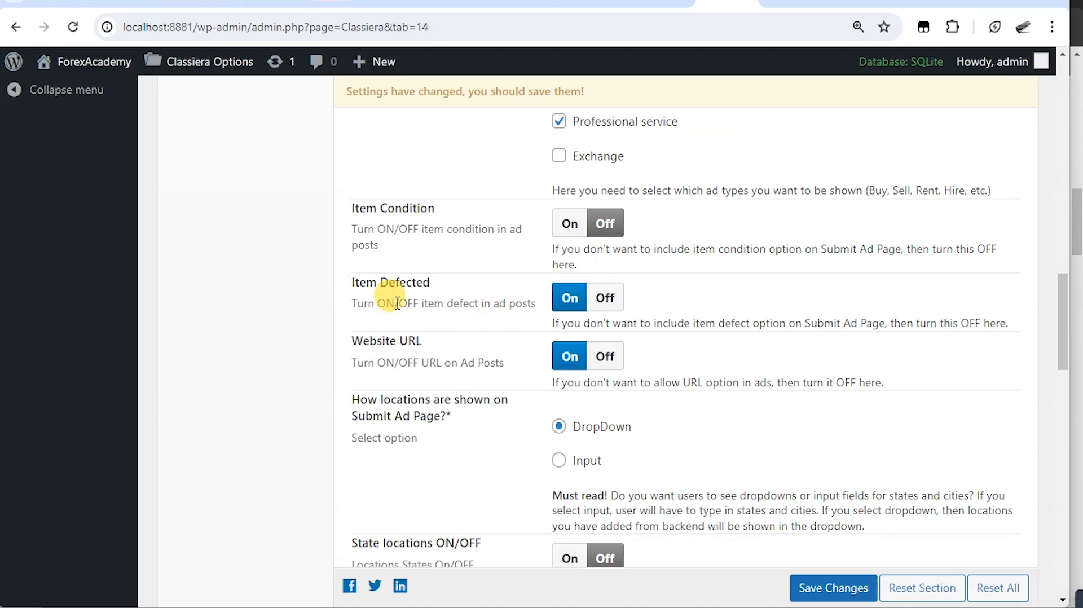
{"action": "left_click", "coordinate": [605, 357]}
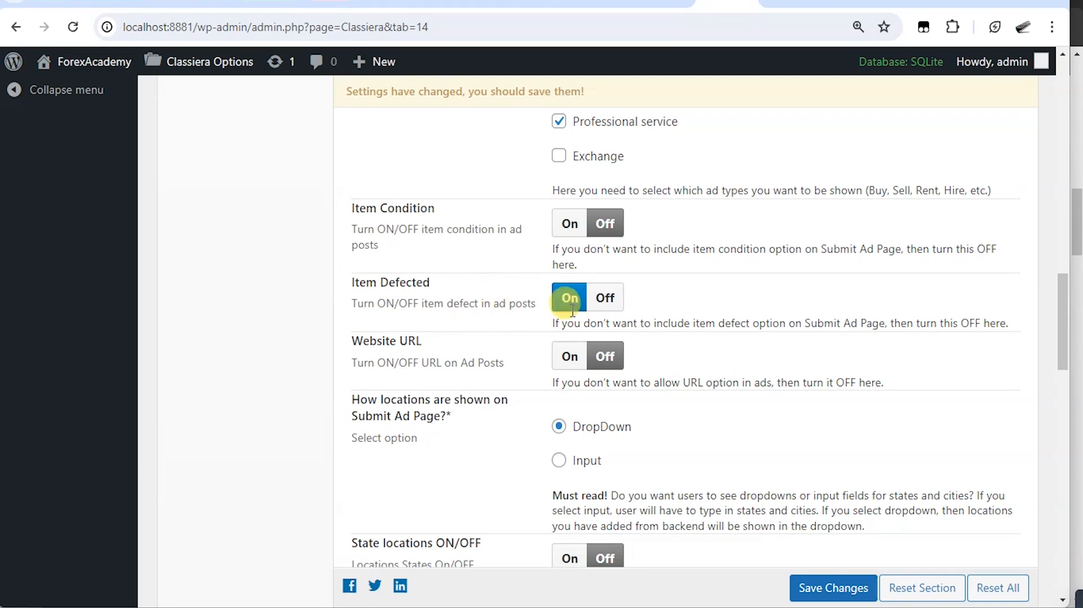
{"action": "left_click", "coordinate": [605, 309]}
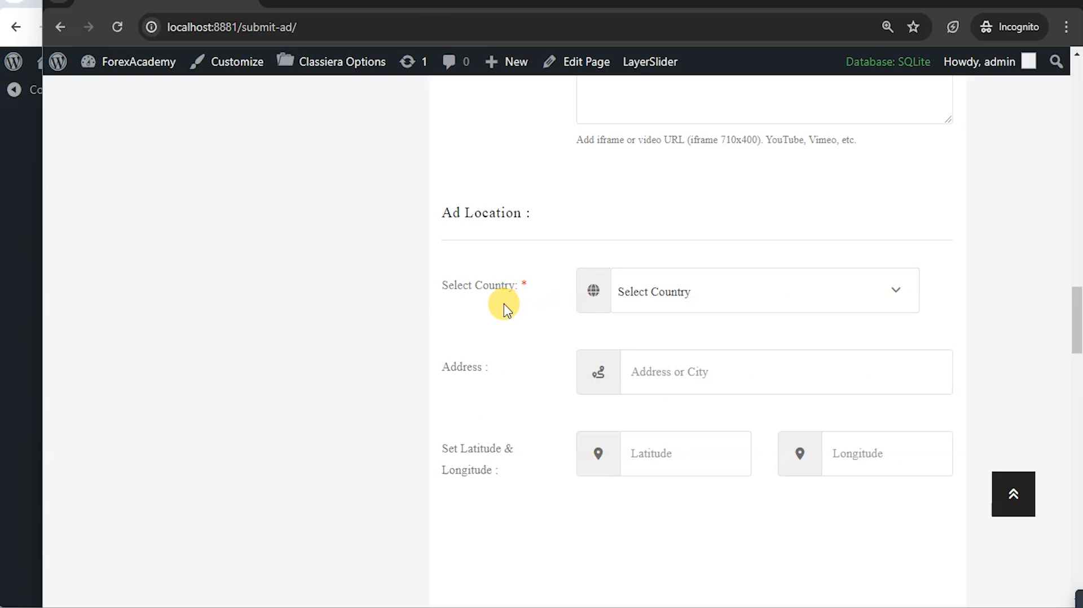
Step: Examine the country choices in the Ad Location section of the front-end Submit Ad form
{"action": "left_click", "coordinate": [894, 292]}
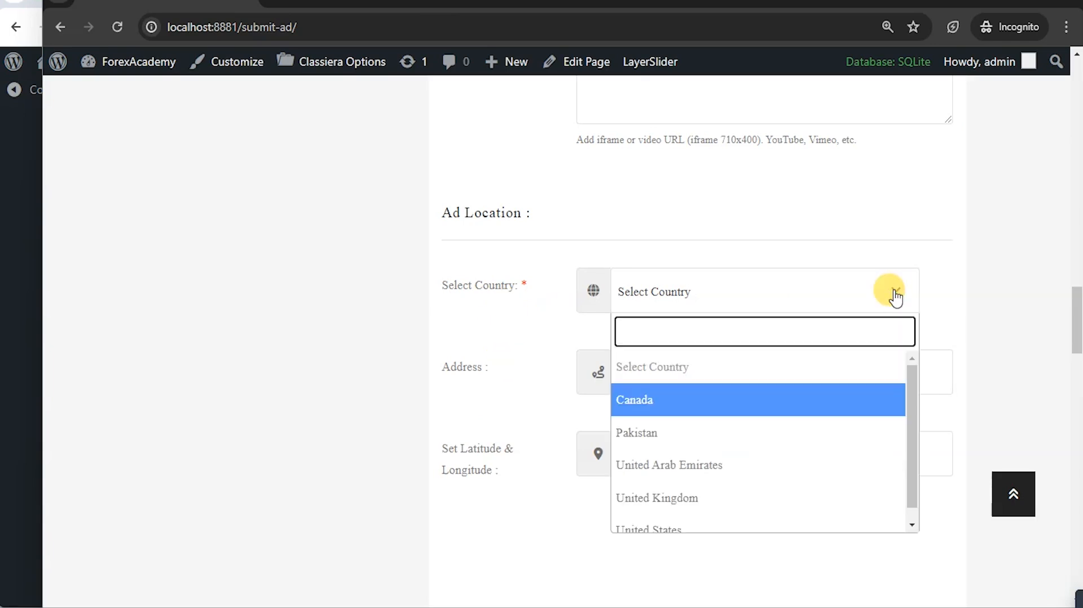
{"action": "left_click_drag", "start_coordinate": [910, 373], "coordinate": [919, 412]}
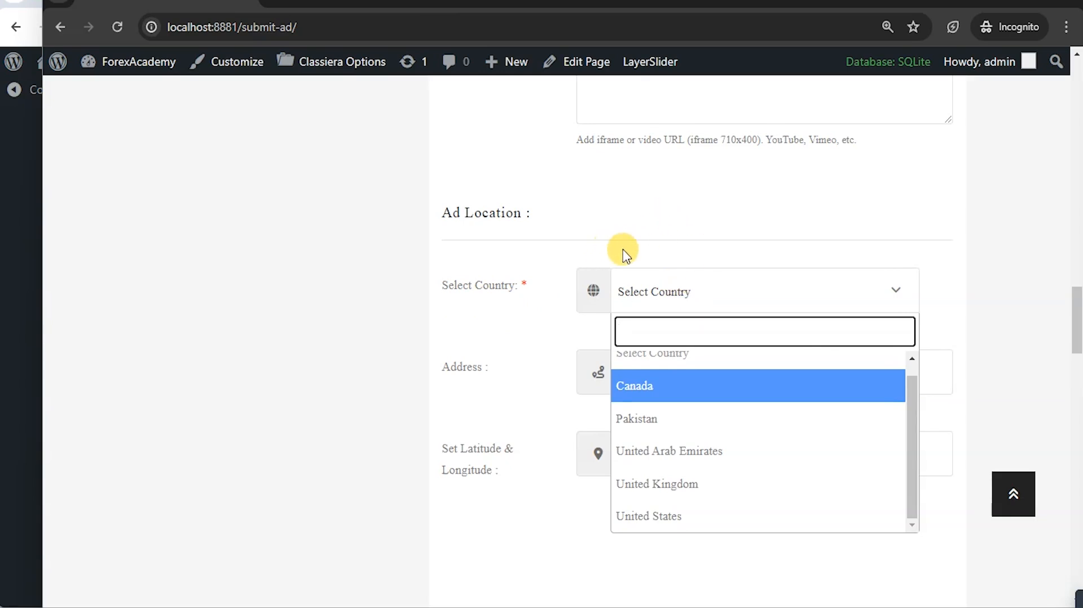
{"action": "scroll", "coordinate": [731, 370], "scroll_direction": "up", "scroll_amount": 1}
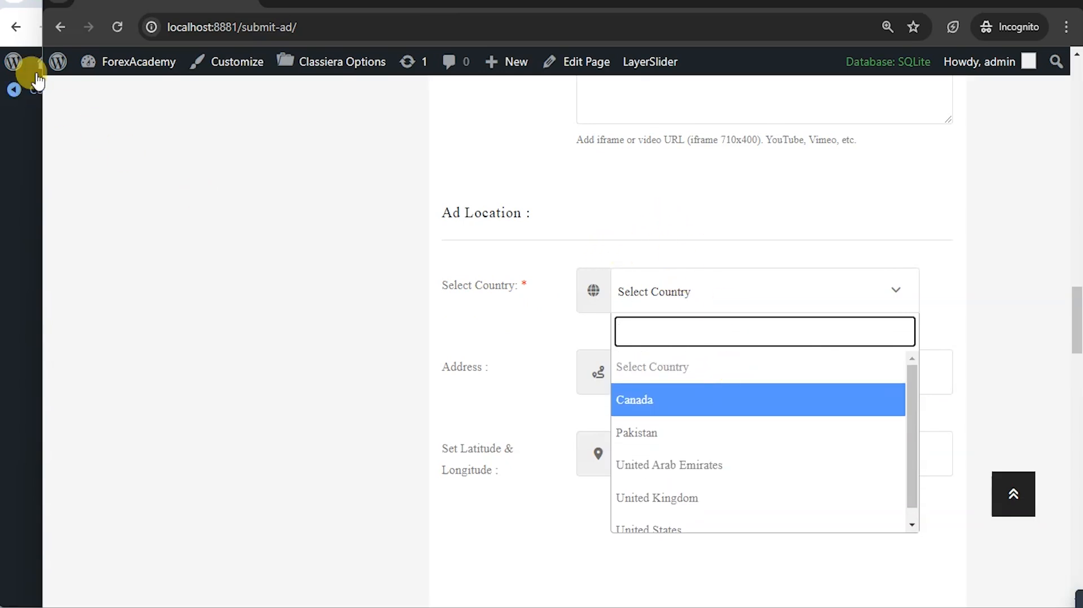
Step: Examine the State locations and City locations options in the theme's ad submission settings
{"action": "left_click", "coordinate": [35, 79]}
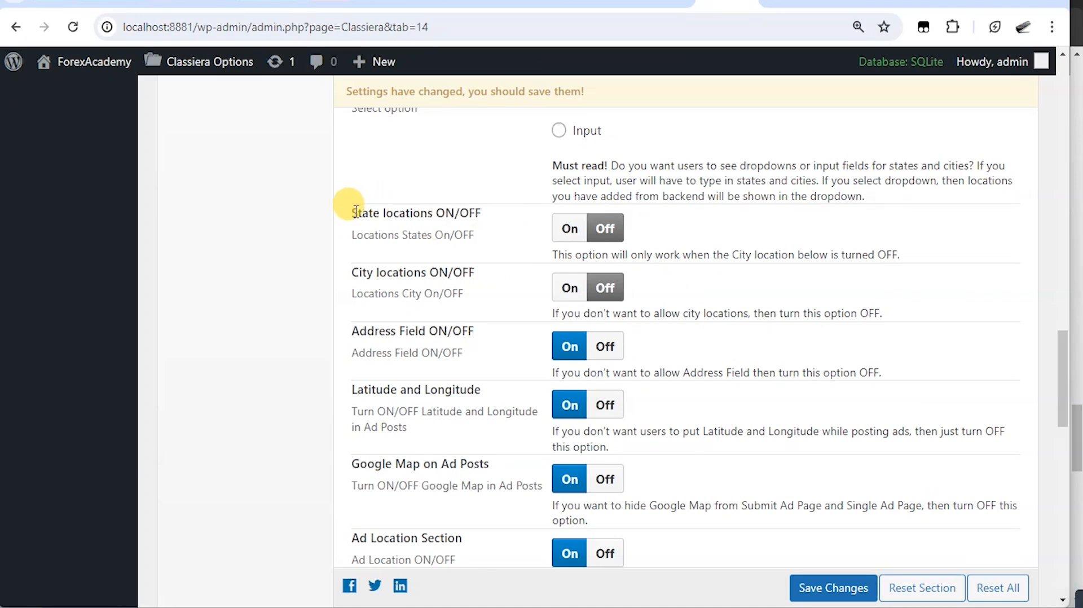
{"action": "left_click_drag", "start_coordinate": [354, 212], "coordinate": [483, 231]}
{"action": "left_click_drag", "start_coordinate": [356, 272], "coordinate": [491, 274]}
{"action": "left_click", "coordinate": [499, 240]}
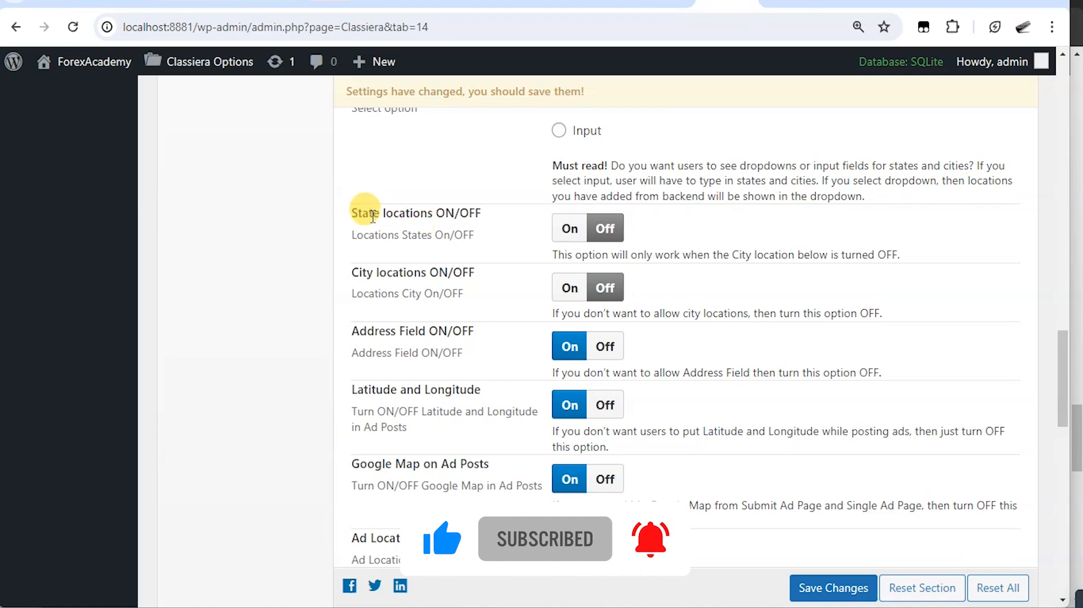
{"action": "left_click_drag", "start_coordinate": [354, 214], "coordinate": [491, 279]}
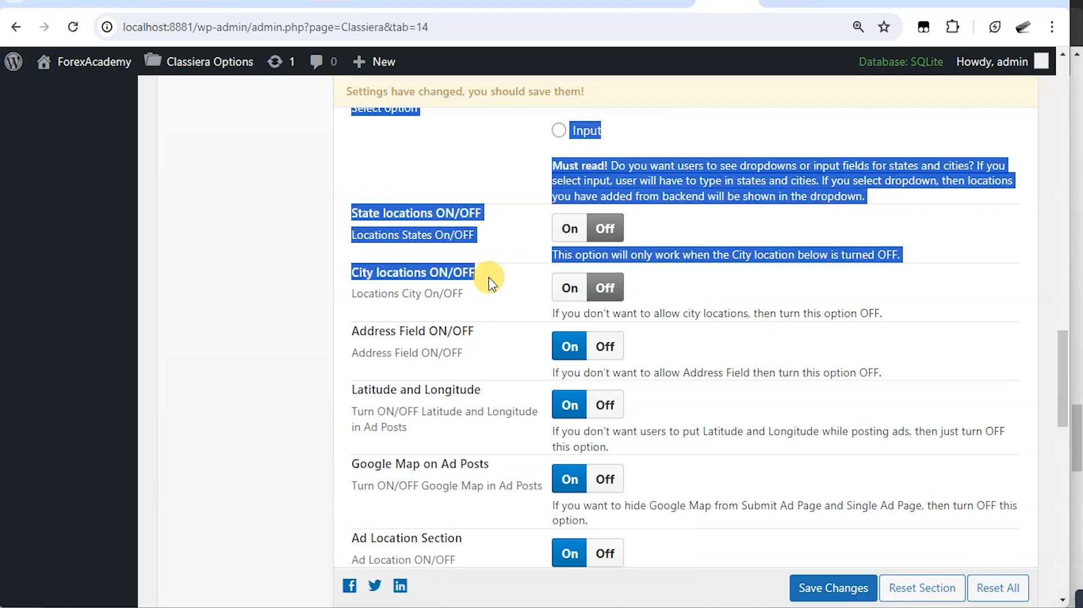
{"action": "left_click", "coordinate": [506, 240]}
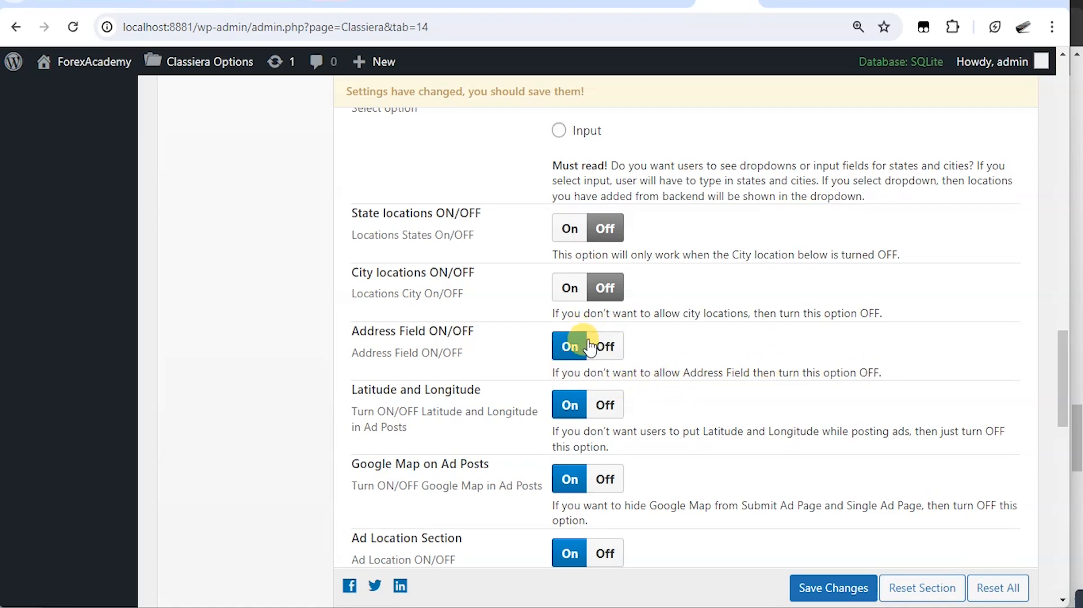
Step: Switch off the Address Field and the Latitude and Longitude options
{"action": "left_click", "coordinate": [603, 352]}
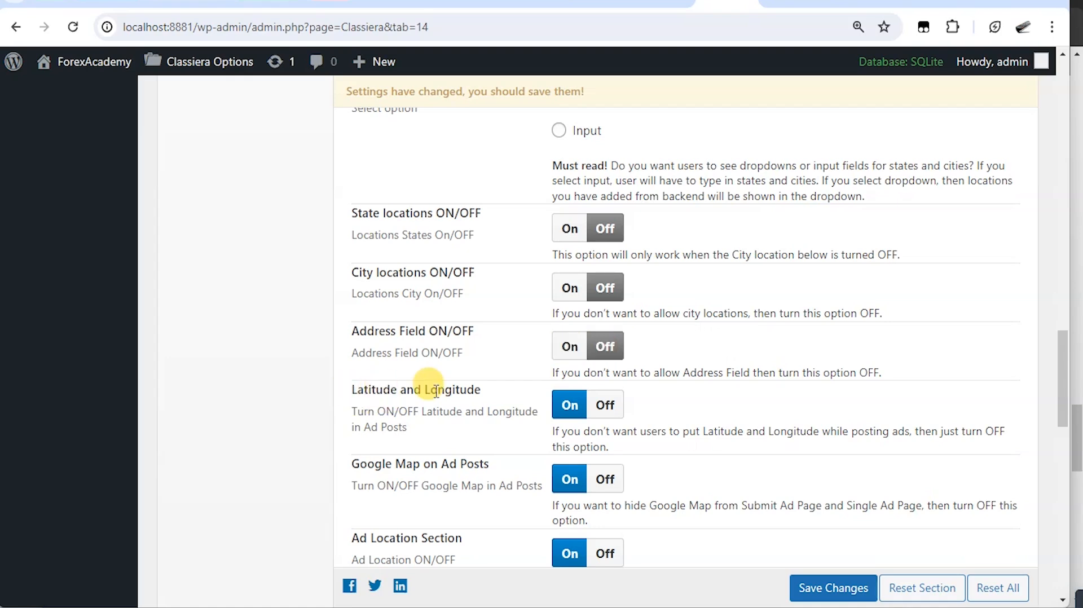
{"action": "left_click_drag", "start_coordinate": [357, 389], "coordinate": [486, 389]}
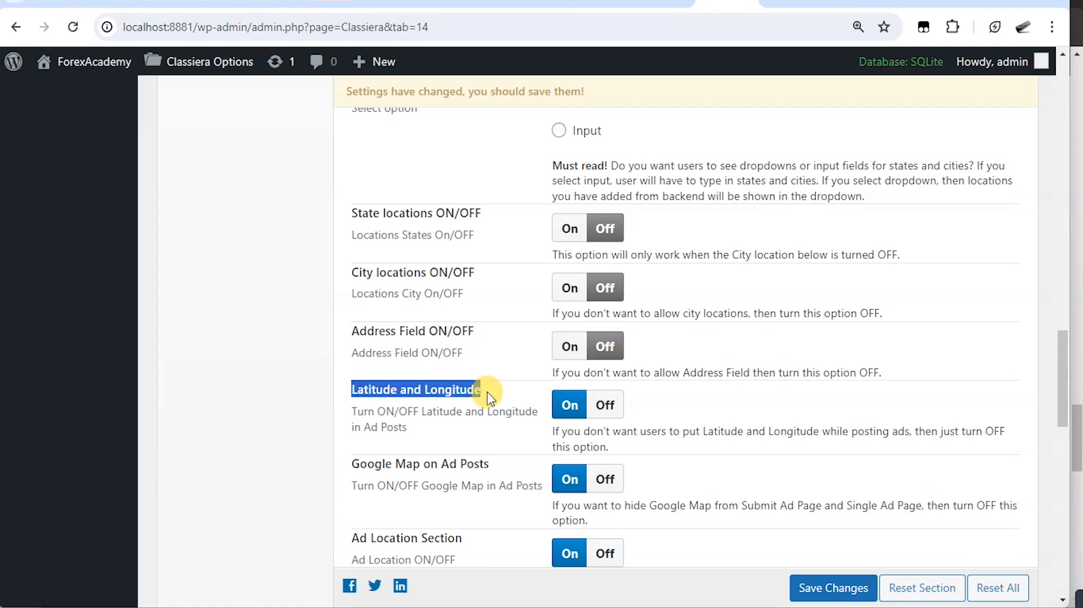
{"action": "left_click", "coordinate": [605, 408]}
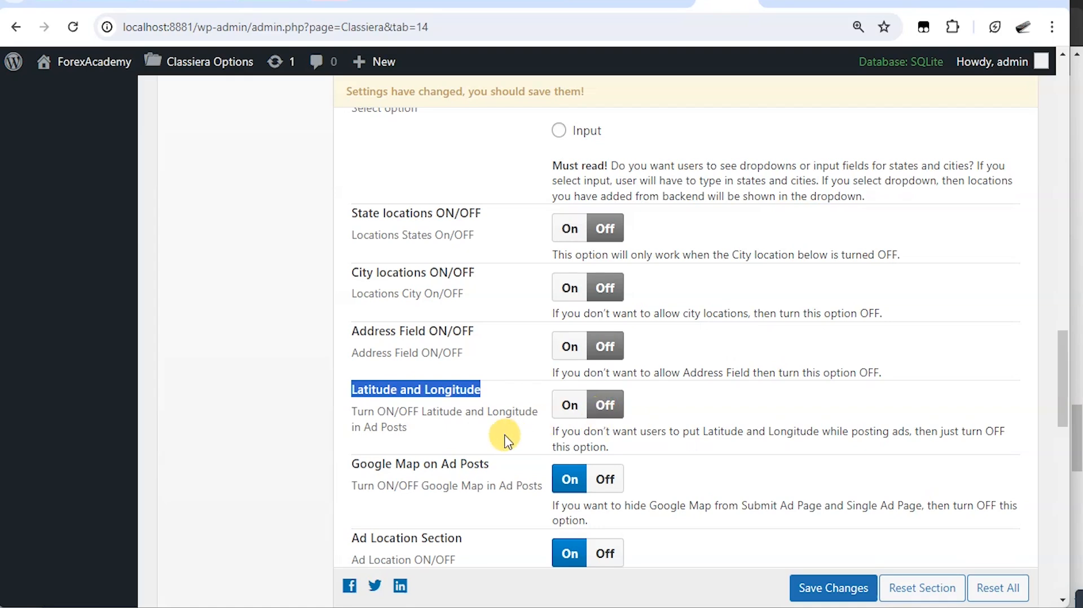
Step: Switch off the Google Map on Ad Posts and Ad Location Section options
{"action": "scroll", "coordinate": [441, 385], "scroll_direction": "down", "scroll_amount": 3}
{"action": "left_click_drag", "start_coordinate": [354, 299], "coordinate": [496, 309]}
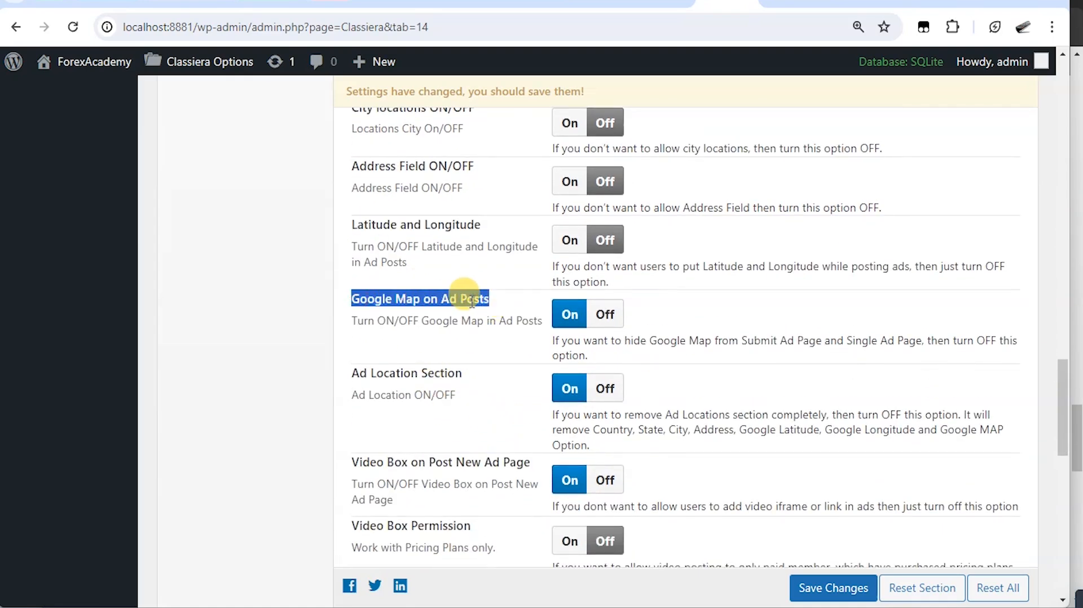
{"action": "left_click", "coordinate": [607, 315]}
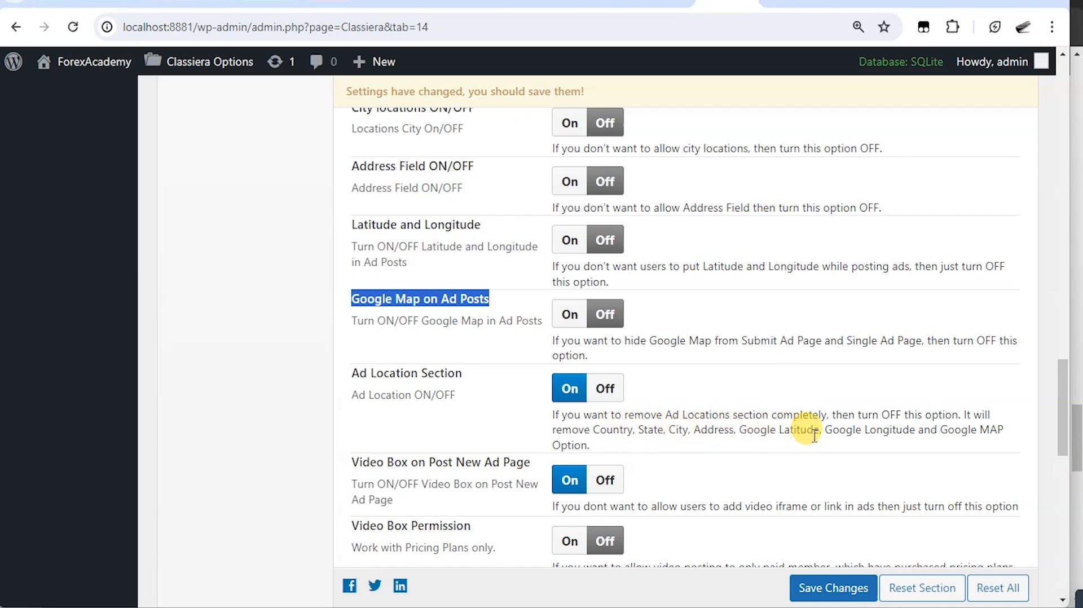
{"action": "left_click", "coordinate": [607, 391]}
{"action": "left_click_drag", "start_coordinate": [636, 434], "coordinate": [975, 442]}
Step: Switch off Video Box on Post New Ad Page and switch on Video Box Permission
{"action": "scroll", "coordinate": [423, 237], "scroll_direction": "down", "scroll_amount": 4}
{"action": "left_click", "coordinate": [424, 237]}
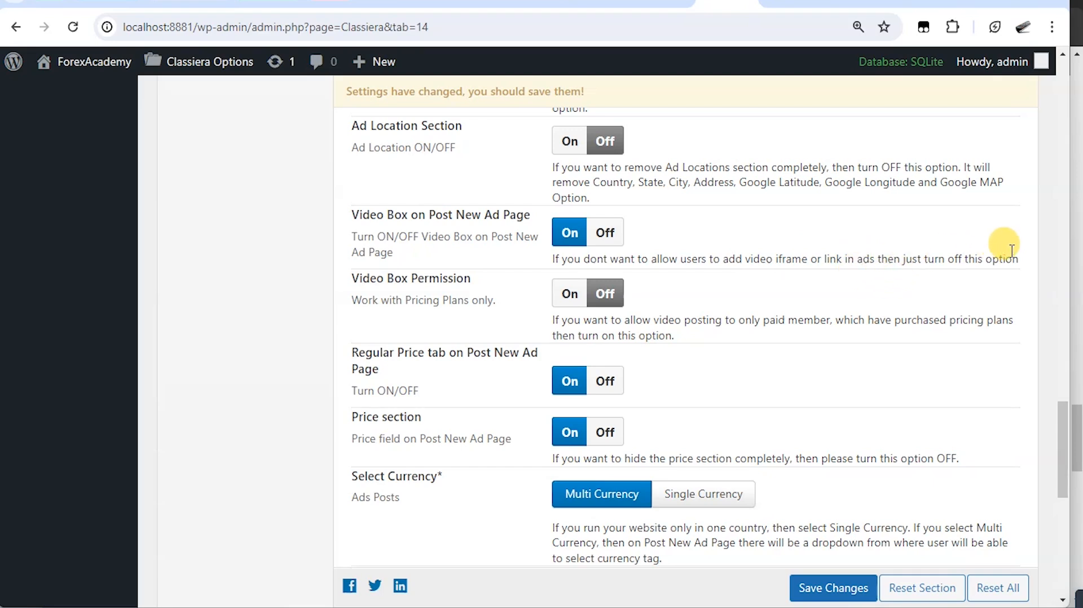
{"action": "left_click", "coordinate": [603, 232]}
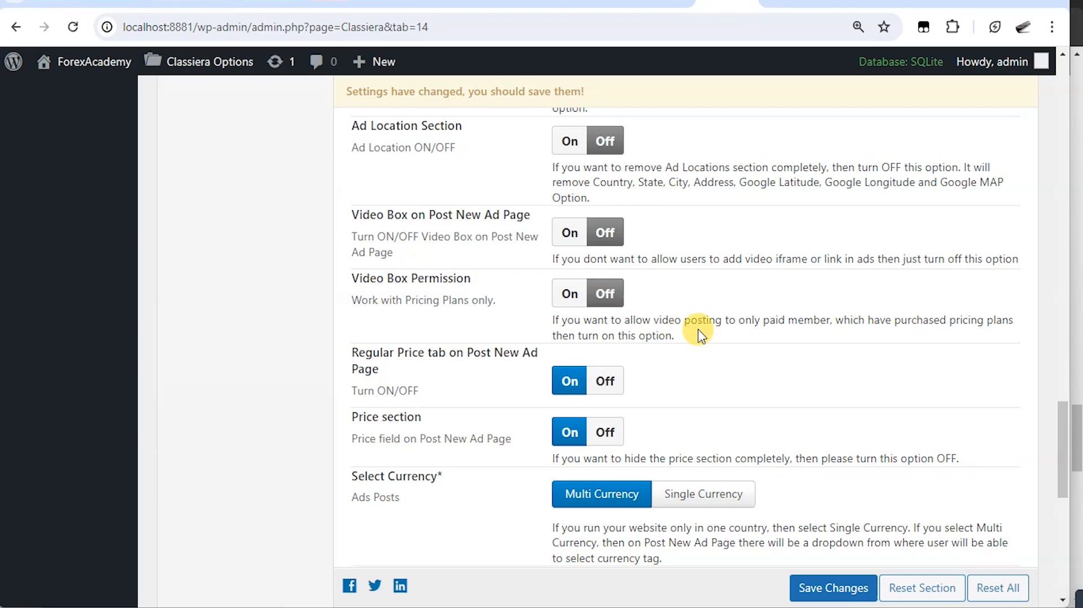
{"action": "left_click", "coordinate": [573, 294]}
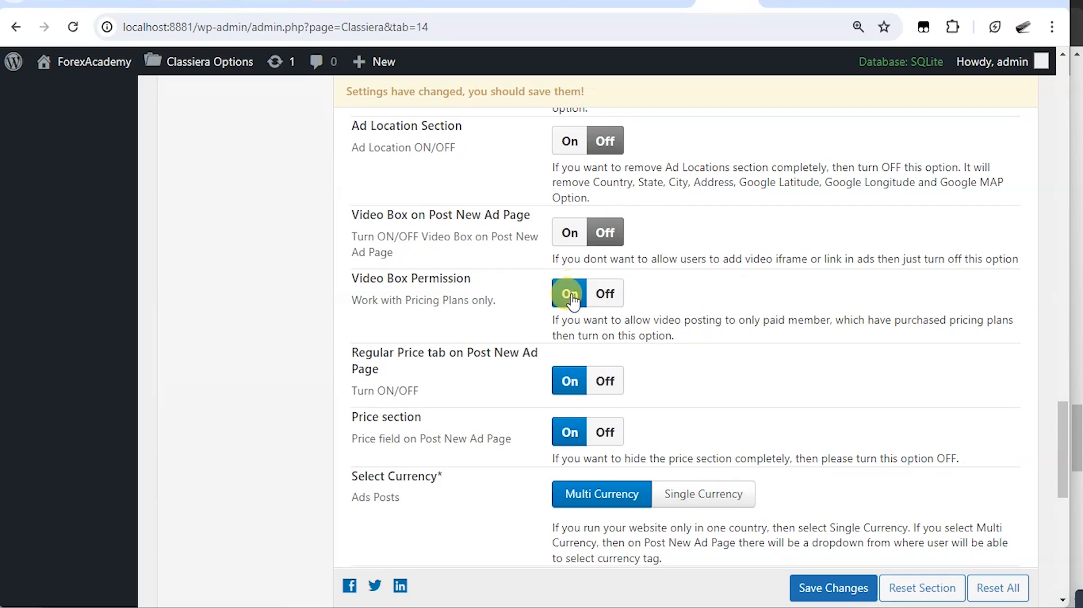
{"action": "scroll", "coordinate": [392, 201], "scroll_direction": "down", "scroll_amount": 3}
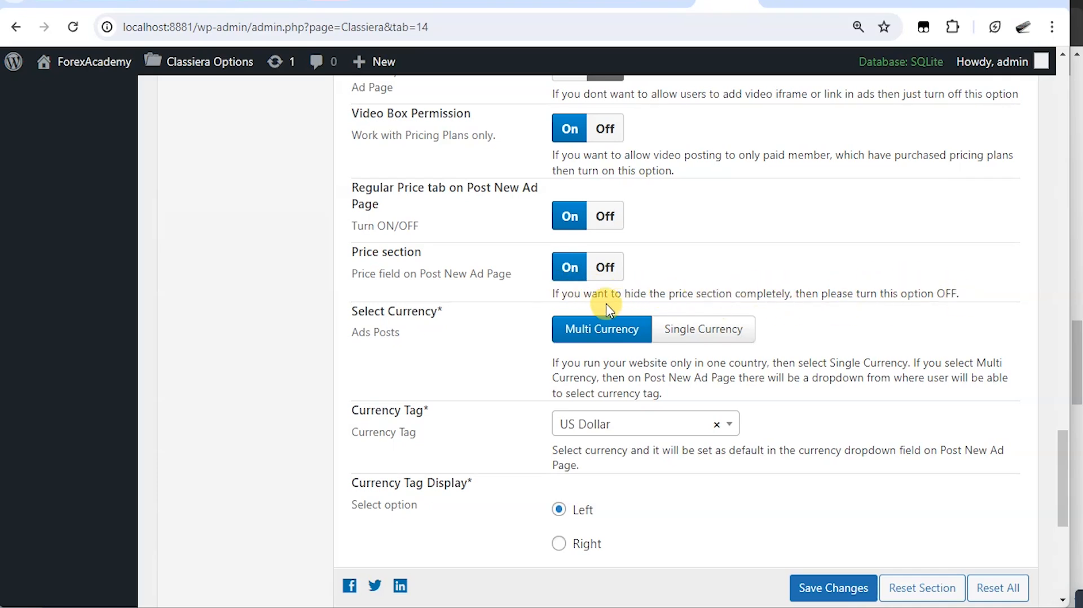
Step: Switch off the Price section option, save the changes, and reload the front-end Submit Ad page
{"action": "left_click", "coordinate": [605, 268]}
{"action": "left_click", "coordinate": [817, 590]}
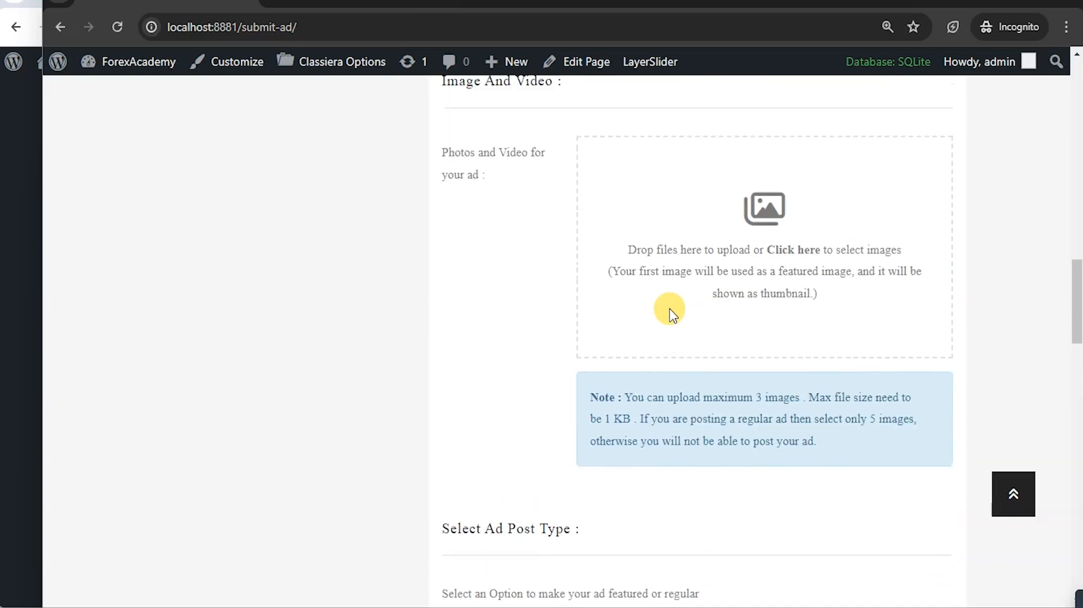
{"action": "scroll", "coordinate": [652, 307], "scroll_direction": "up", "scroll_amount": 7}
{"action": "left_click", "coordinate": [118, 27]}
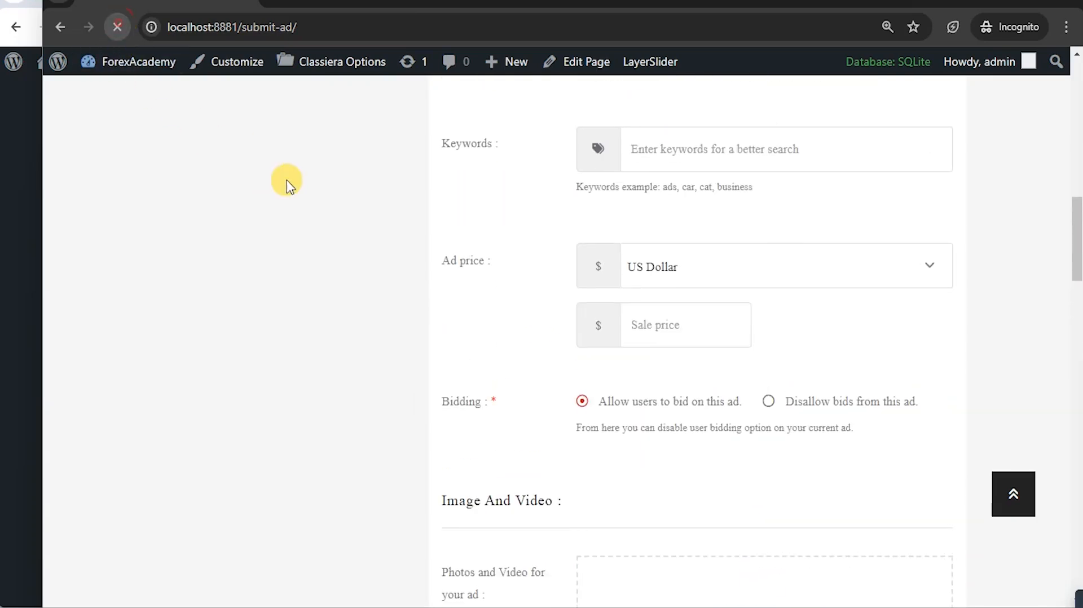
Step: Check the Submit Ad form between the ad title and the Image And Video section for the price fields
{"action": "scroll", "coordinate": [668, 279], "scroll_direction": "up", "scroll_amount": 5}
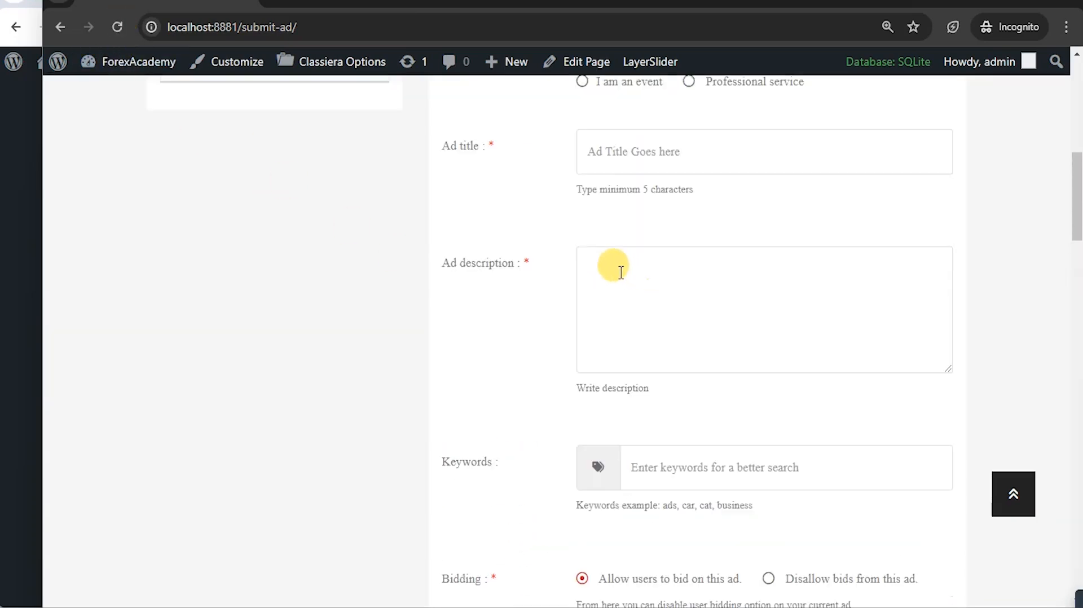
{"action": "scroll", "coordinate": [564, 265], "scroll_direction": "down", "scroll_amount": 4}
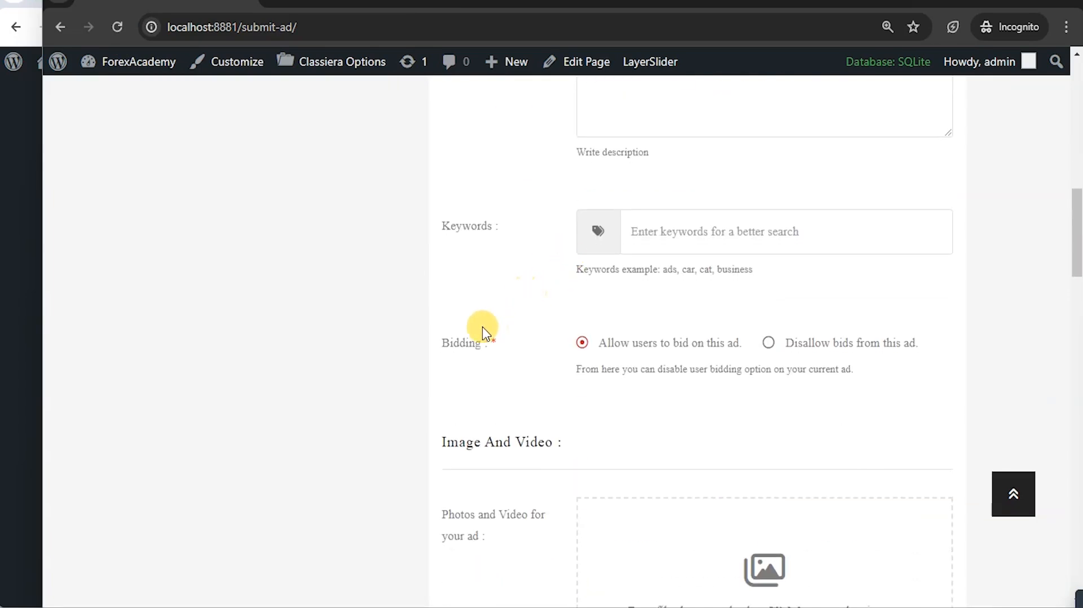
{"action": "scroll", "coordinate": [508, 242], "scroll_direction": "down", "scroll_amount": 3}
{"action": "scroll", "coordinate": [542, 209], "scroll_direction": "down", "scroll_amount": 1}
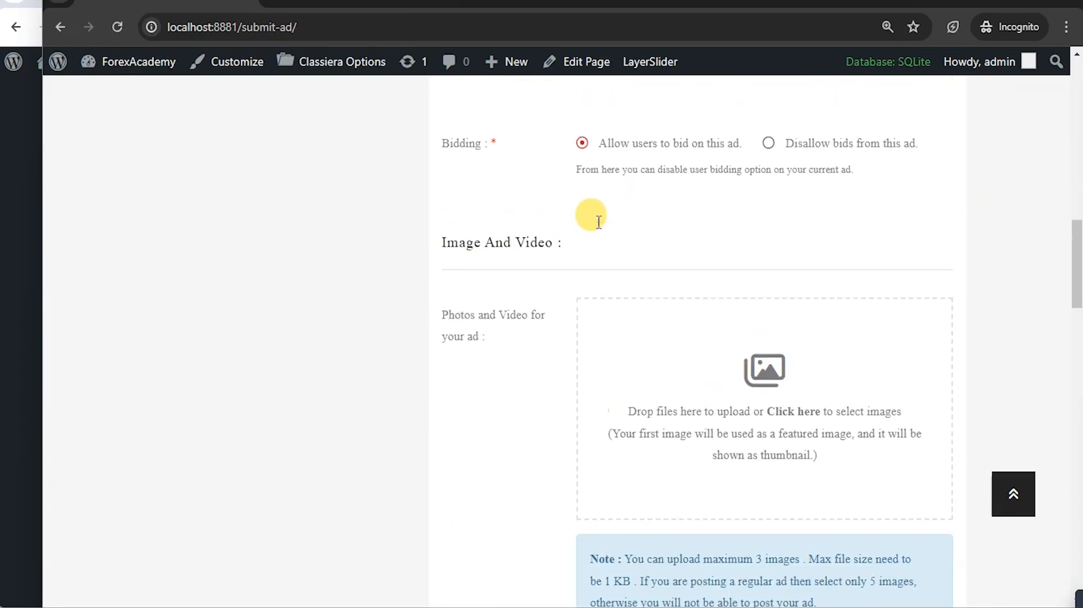
{"action": "scroll", "coordinate": [531, 242], "scroll_direction": "up", "scroll_amount": 2}
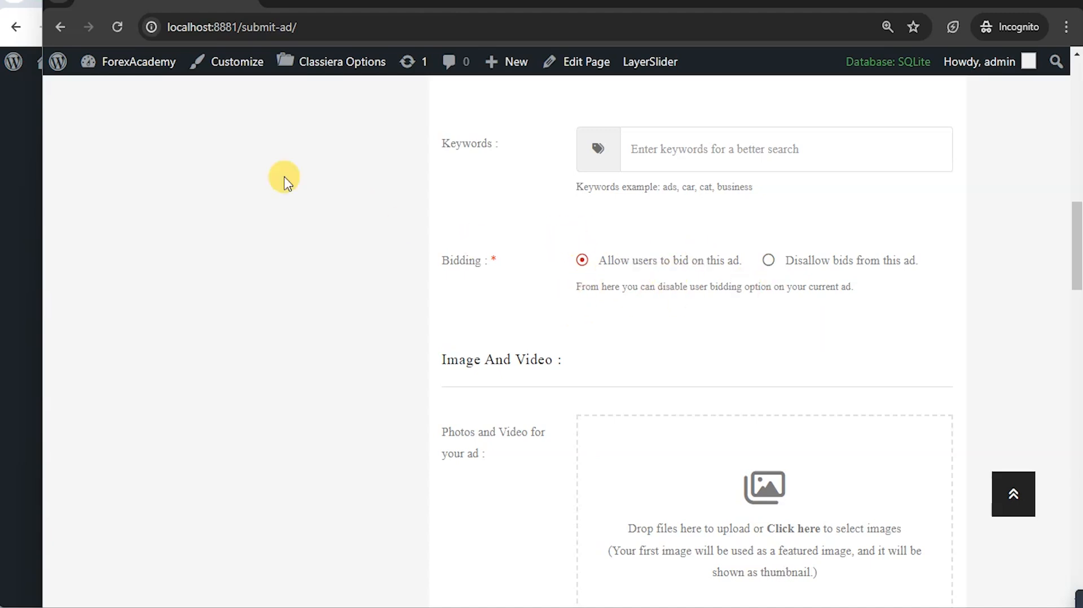
Step: Switch the Price section option back on, save the changes, and reload the front-end Submit Ad page
{"action": "left_click", "coordinate": [34, 117]}
{"action": "left_click", "coordinate": [834, 584]}
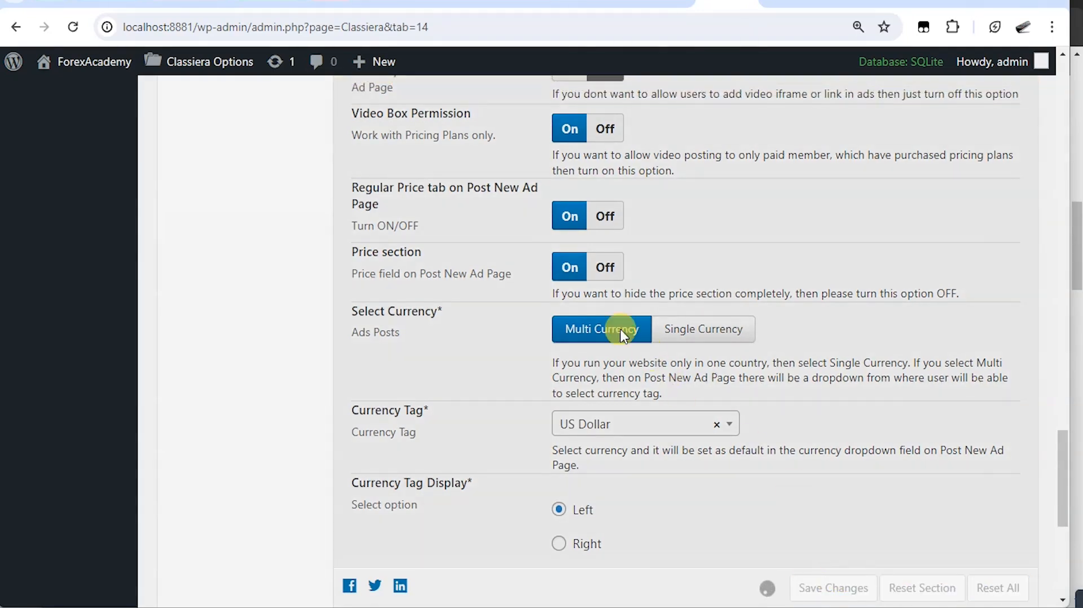
{"action": "left_click", "coordinate": [1077, 237]}
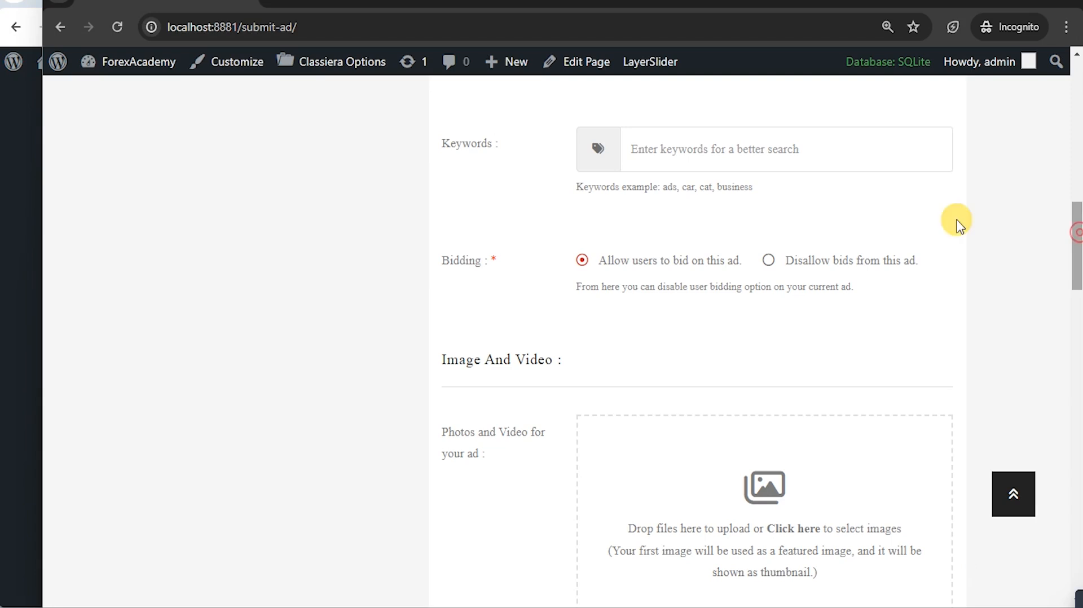
{"action": "left_click", "coordinate": [116, 31]}
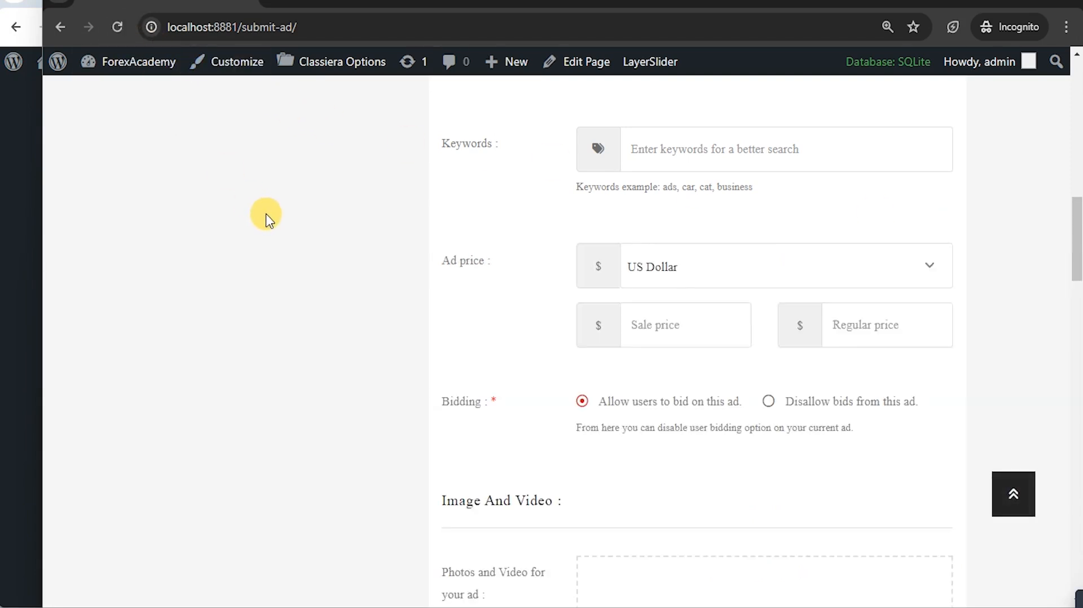
Step: Compare the Ad price section of the Submit Ad form with the theme's price options and browse its currency list
{"action": "left_click_drag", "start_coordinate": [442, 259], "coordinate": [489, 266]}
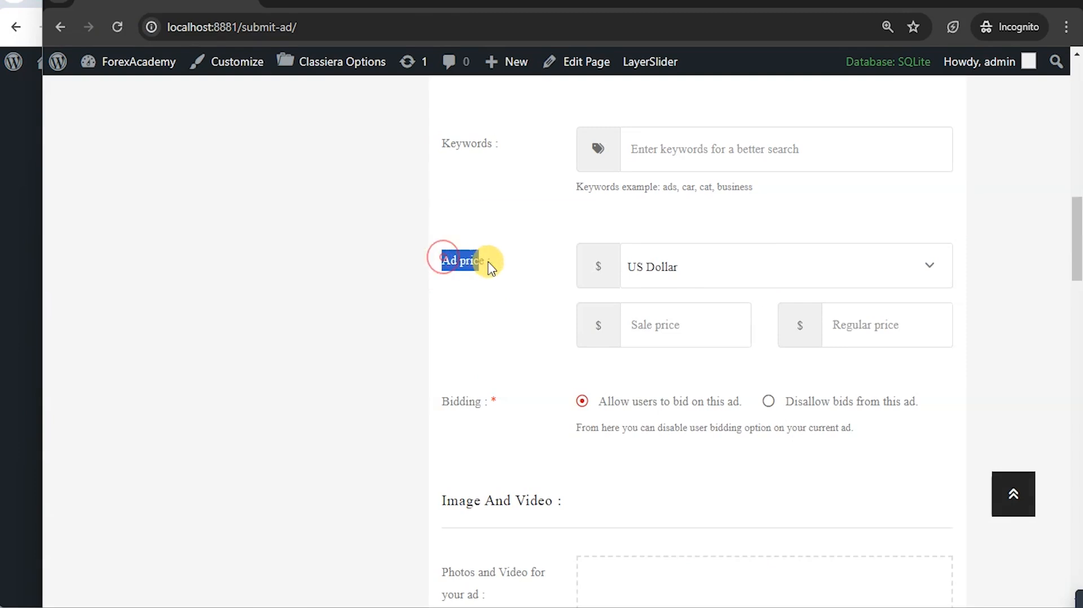
{"action": "left_click", "coordinate": [34, 34]}
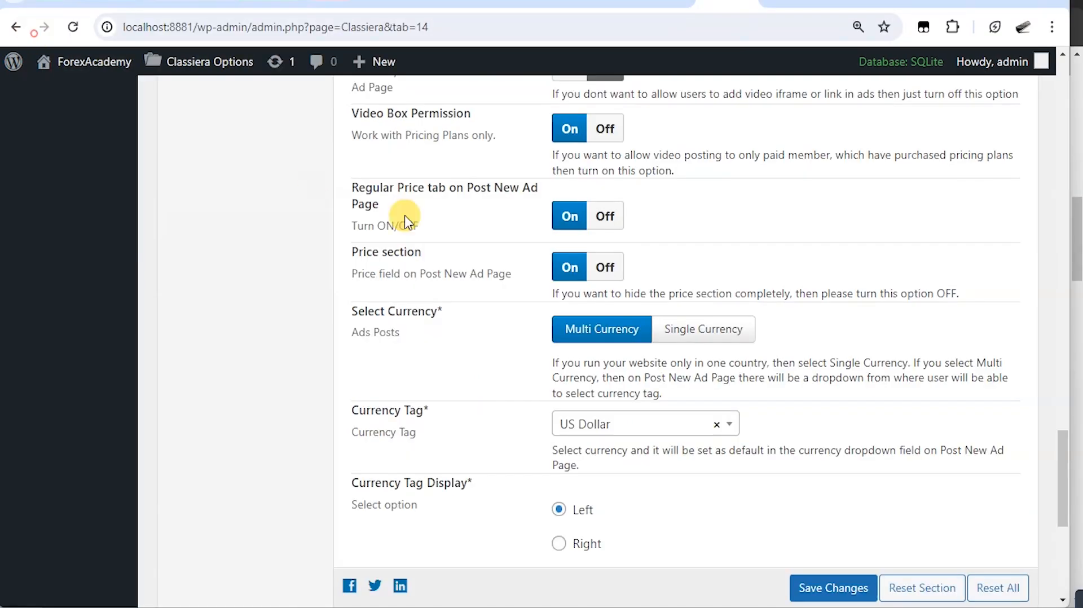
{"action": "scroll", "coordinate": [508, 288], "scroll_direction": "down", "scroll_amount": 1}
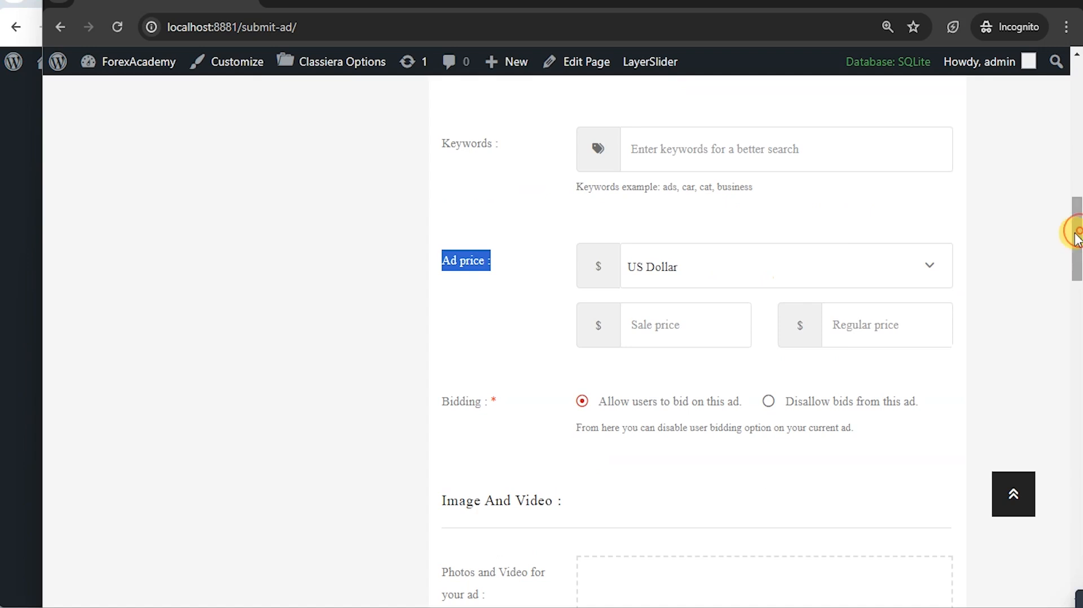
{"action": "left_click", "coordinate": [930, 265]}
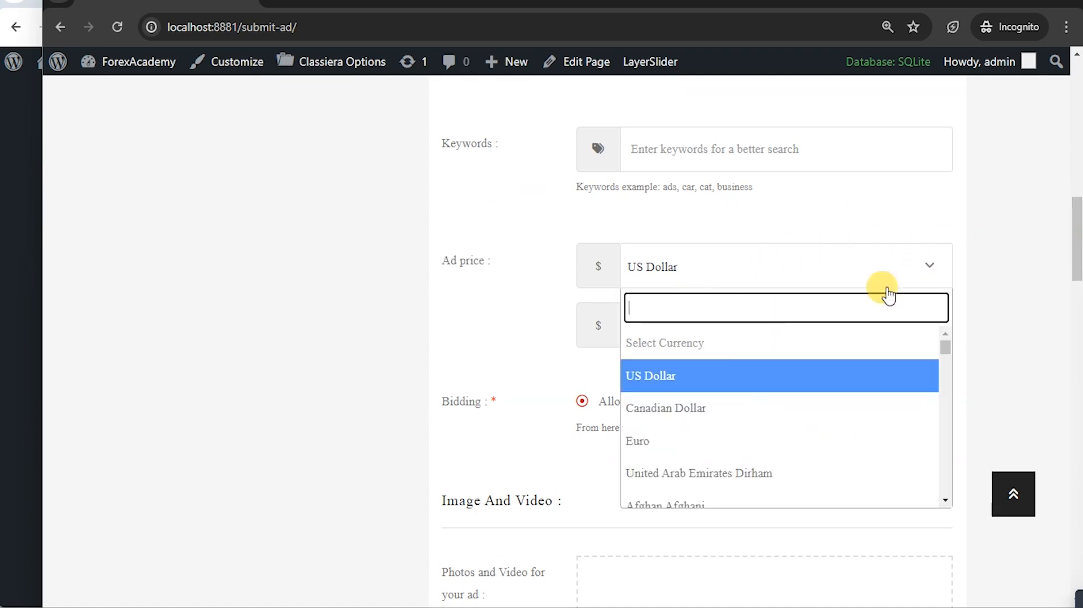
{"action": "scroll", "coordinate": [689, 440], "scroll_direction": "down", "scroll_amount": 5}
{"action": "scroll", "coordinate": [700, 465], "scroll_direction": "up", "scroll_amount": 5}
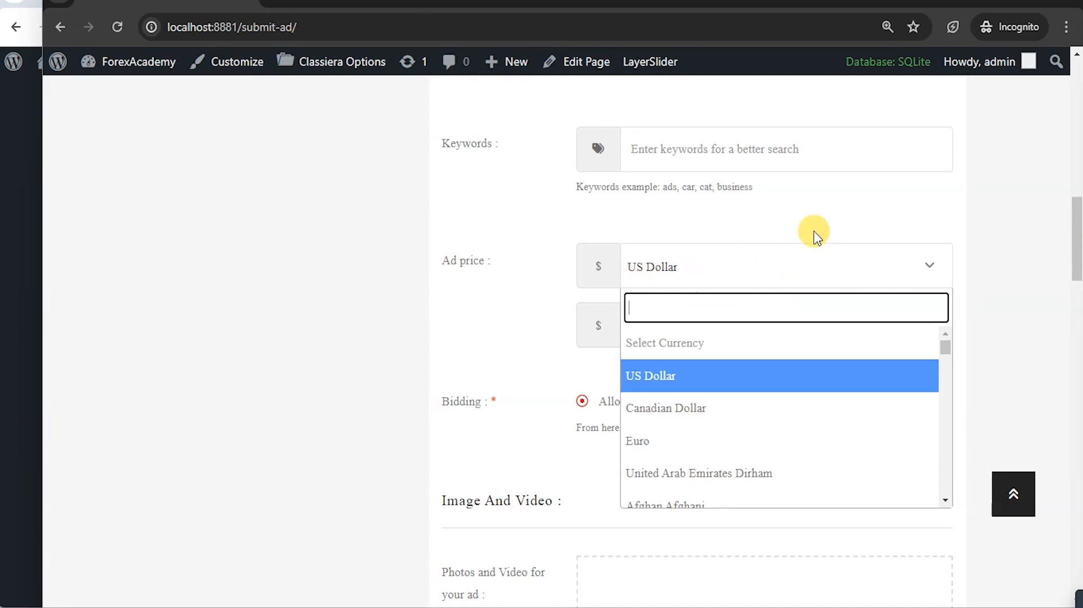
Step: Set Select Currency to Single Currency in the theme options, with $ as the Currency Tag
{"action": "left_click", "coordinate": [29, 37]}
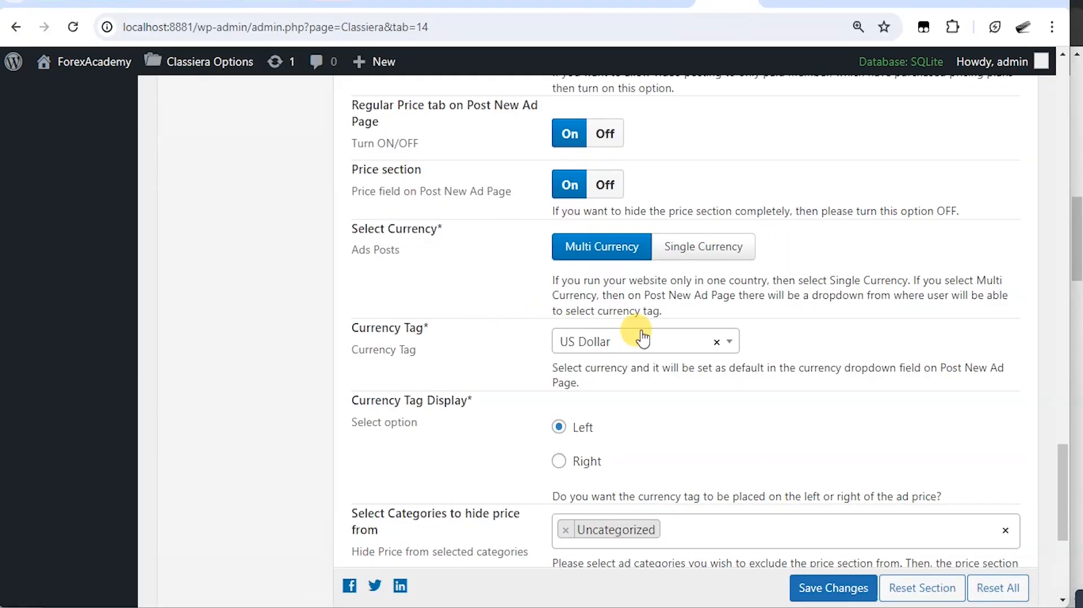
{"action": "left_click", "coordinate": [689, 254]}
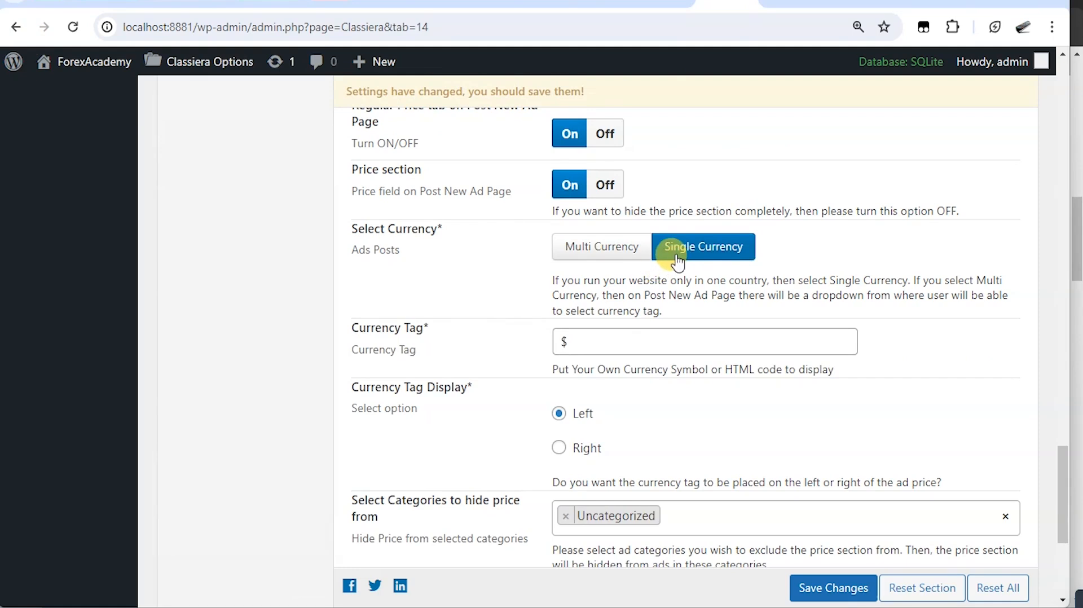
{"action": "left_click", "coordinate": [580, 340]}
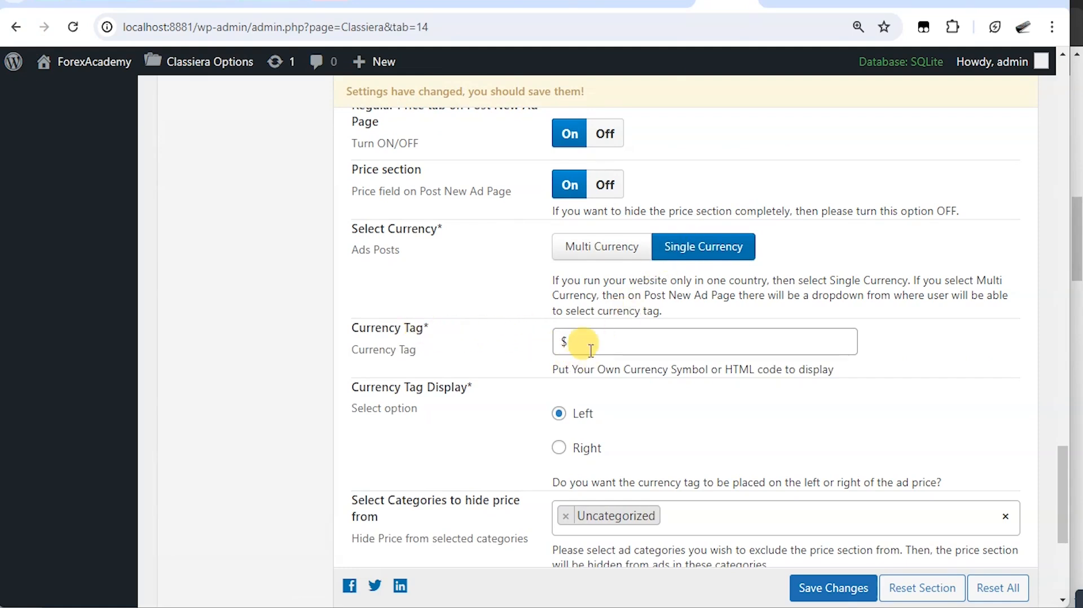
{"action": "key", "text": "BackSpace"}
{"action": "type", "text": "$"}
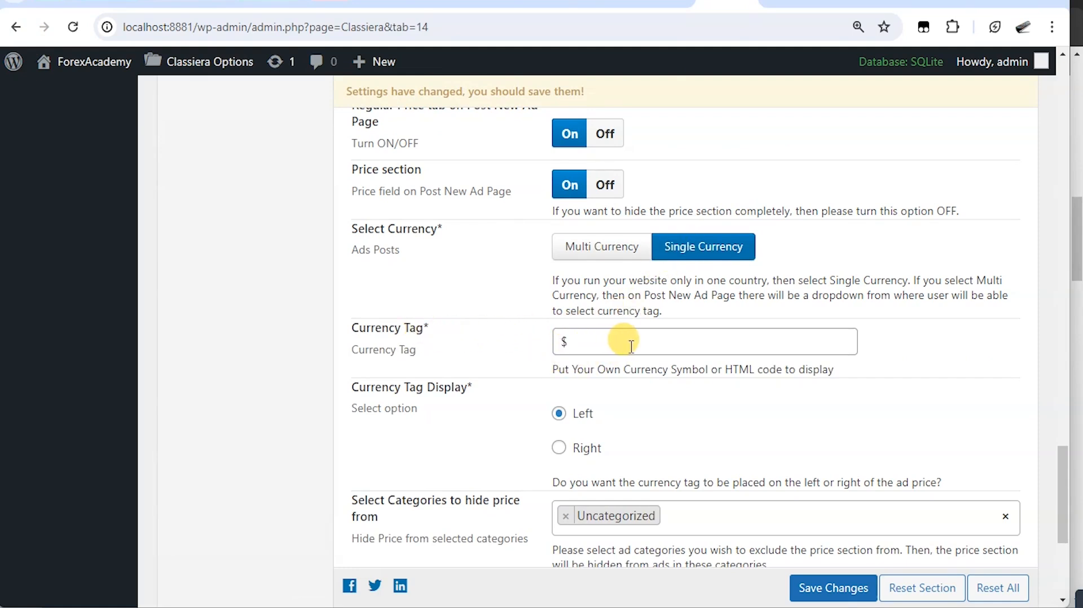
{"action": "scroll", "coordinate": [651, 348], "scroll_direction": "down", "scroll_amount": 3}
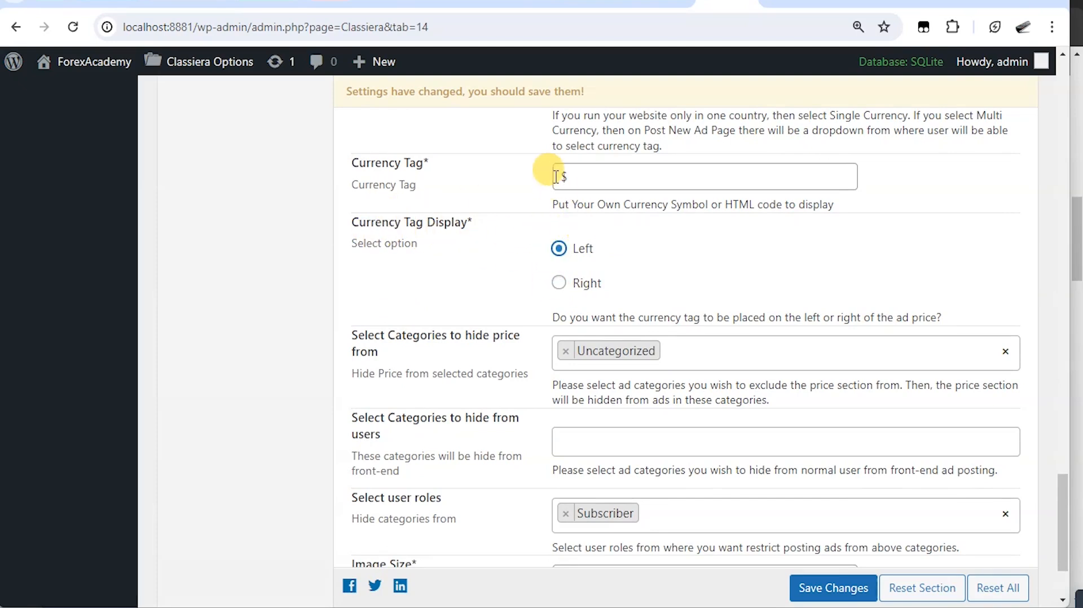
{"action": "left_click", "coordinate": [602, 176]}
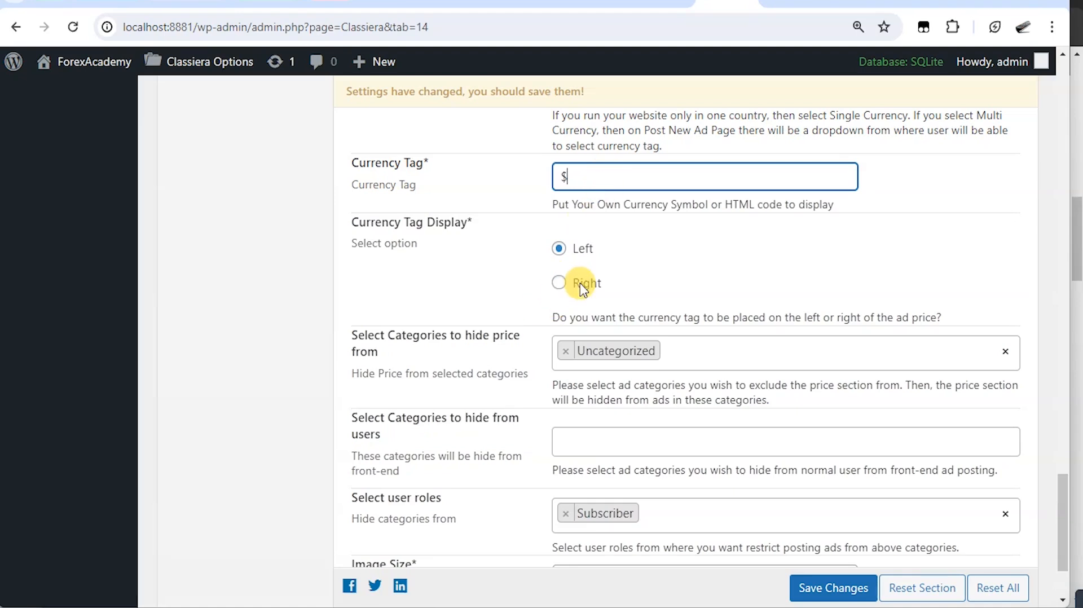
Step: Add Services alongside Uncategorized to the categories to hide price from, and save the changes
{"action": "scroll", "coordinate": [604, 293], "scroll_direction": "down", "scroll_amount": 2}
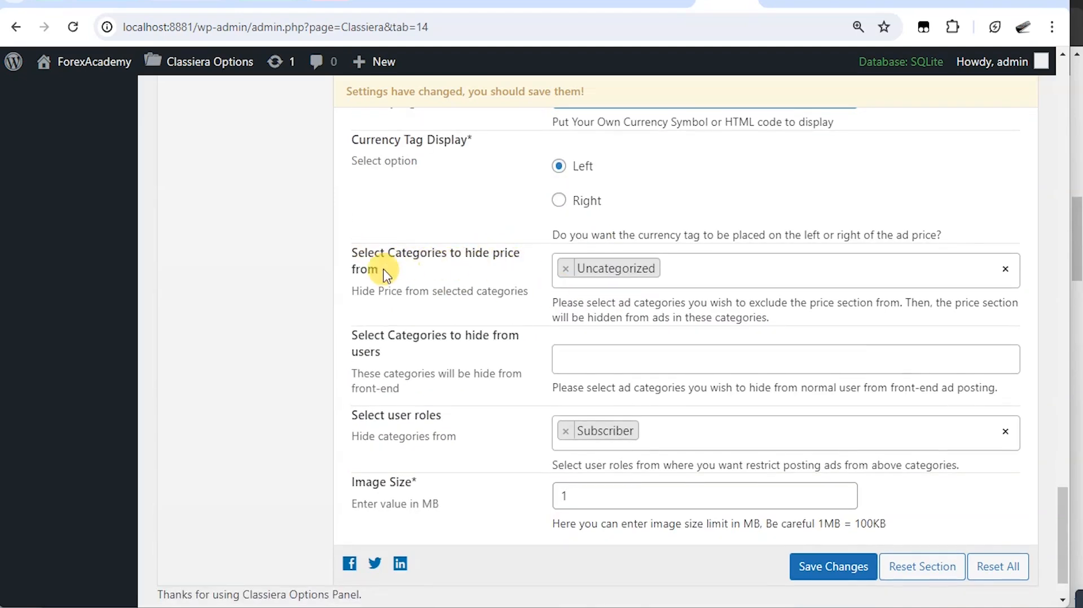
{"action": "scroll", "coordinate": [539, 268], "scroll_direction": "down", "scroll_amount": 1}
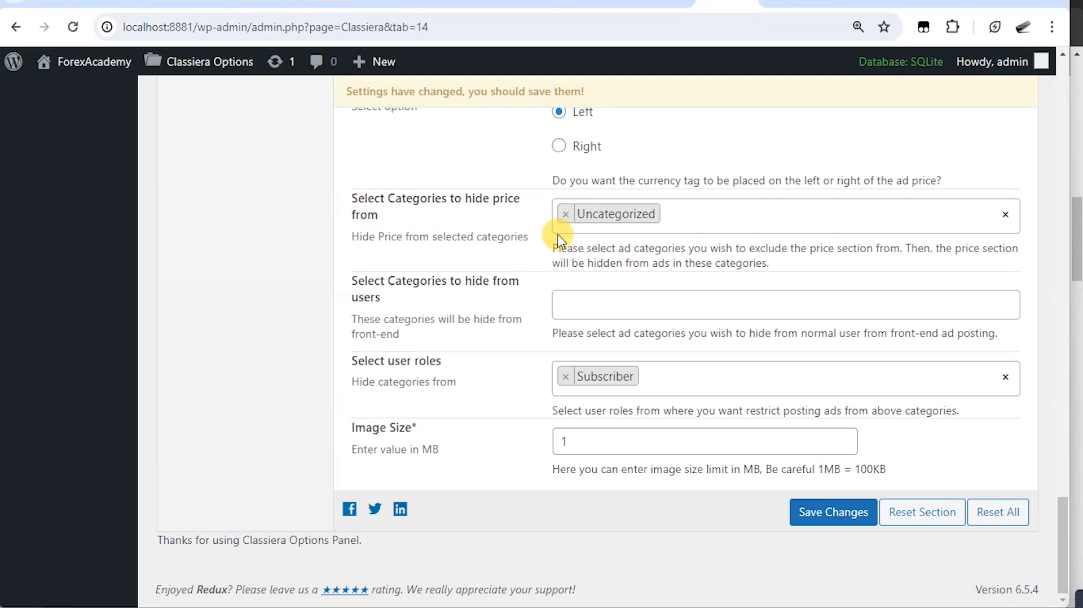
{"action": "left_click", "coordinate": [702, 214]}
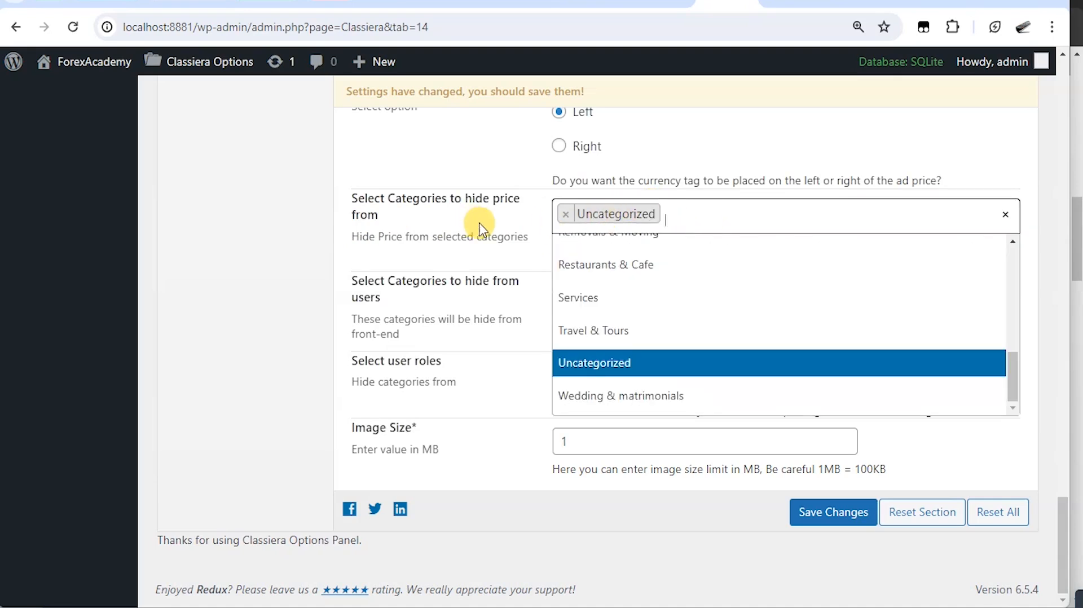
{"action": "left_click", "coordinate": [514, 215]}
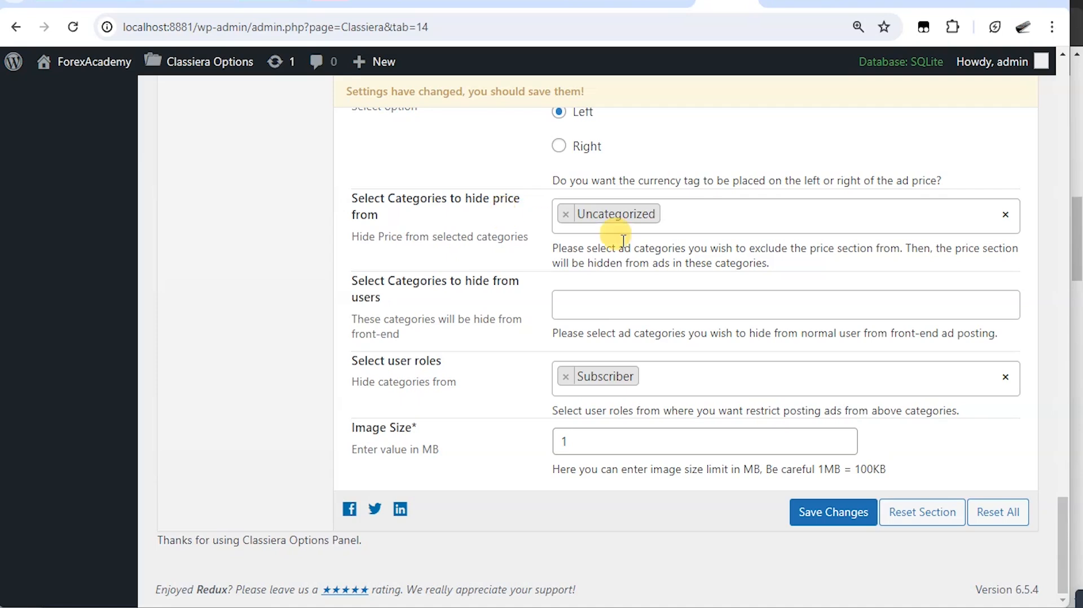
{"action": "left_click", "coordinate": [702, 213]}
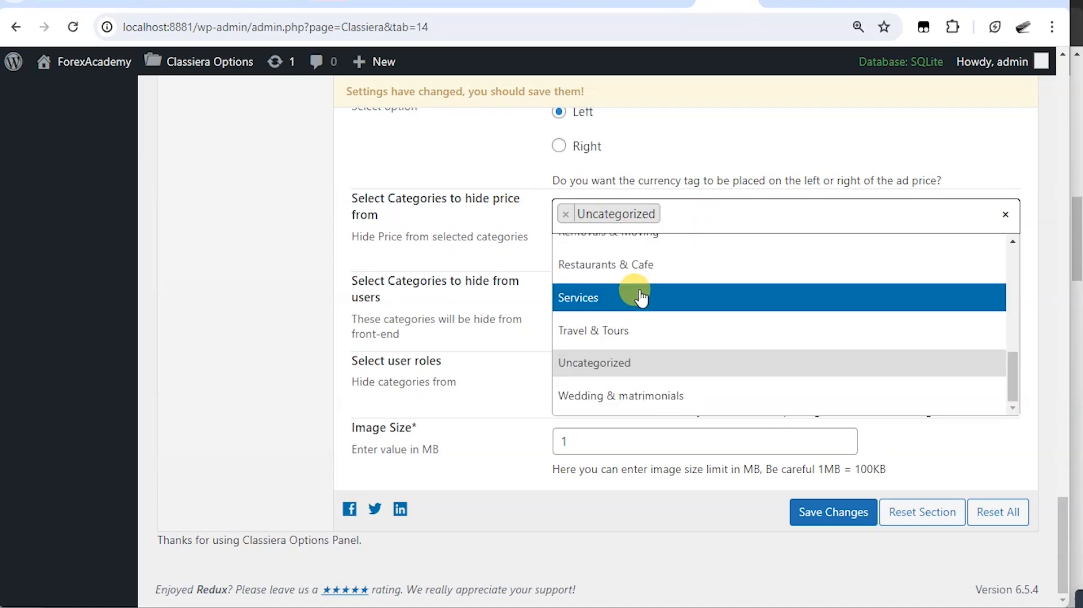
{"action": "left_click", "coordinate": [635, 297]}
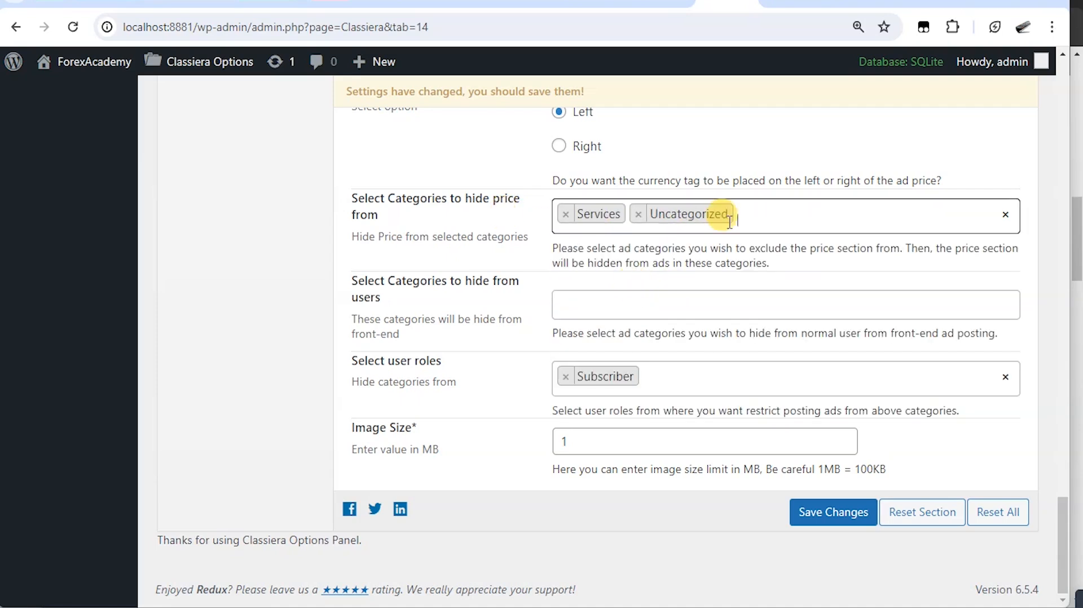
{"action": "left_click", "coordinate": [640, 214]}
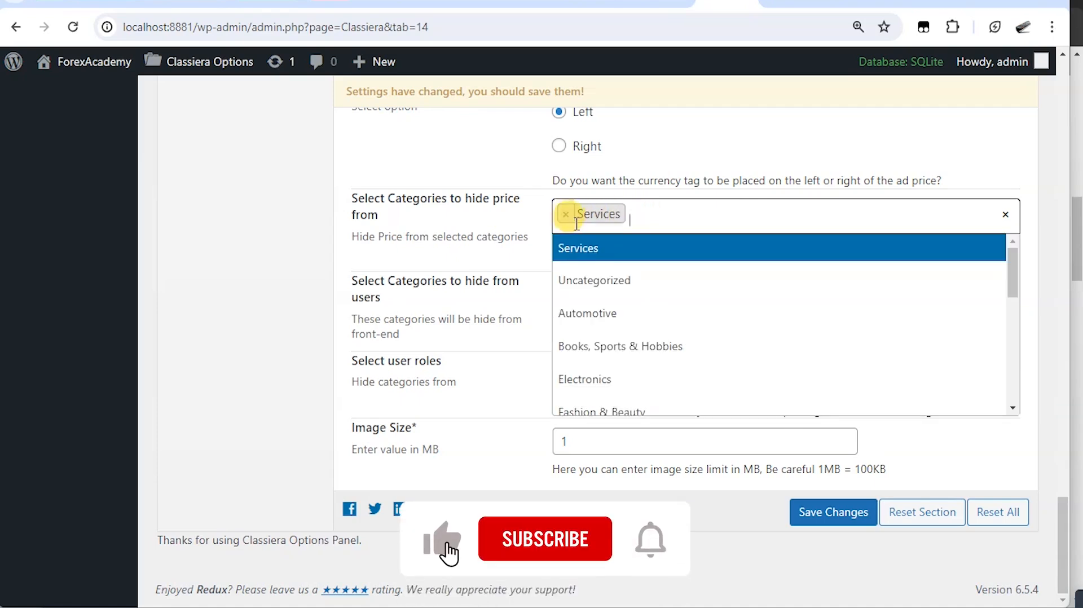
{"action": "left_click", "coordinate": [582, 282]}
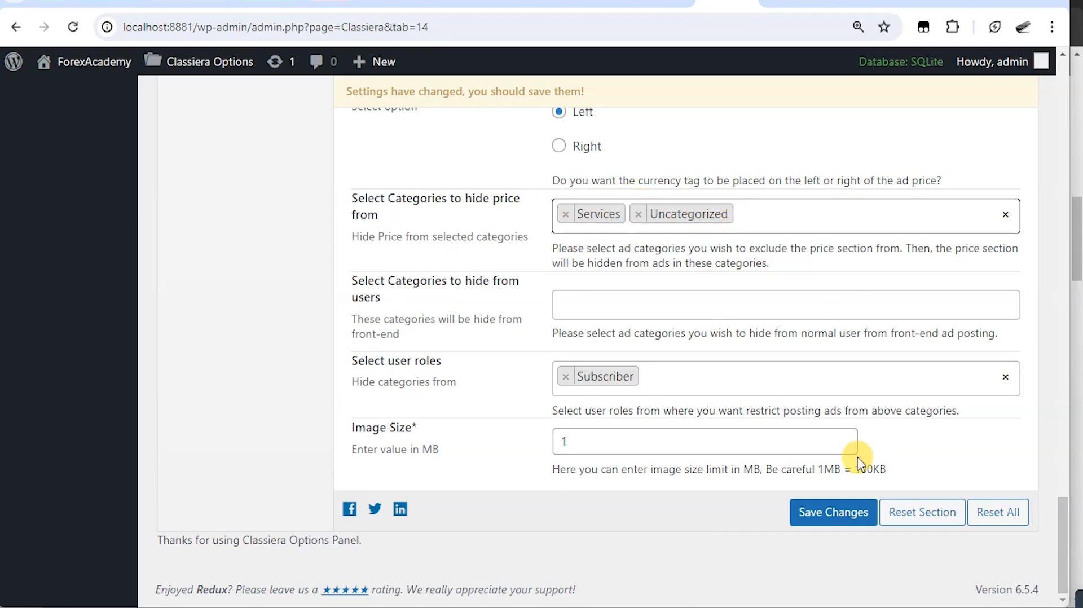
{"action": "left_click", "coordinate": [818, 518]}
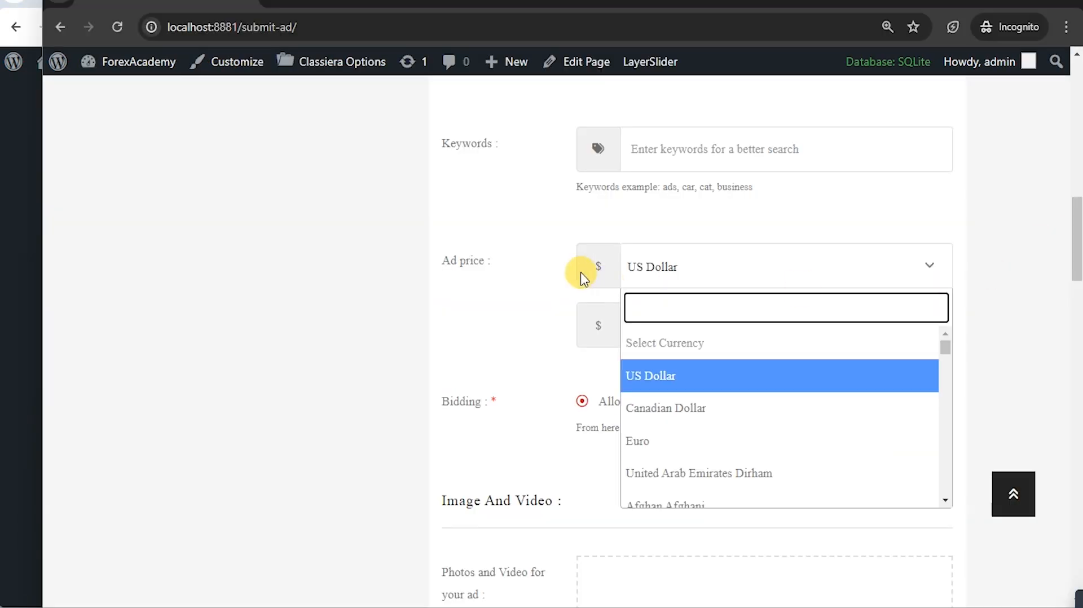
Step: Choose Services as the ad category on the front-end Submit Ad form
{"action": "left_click", "coordinate": [543, 252]}
{"action": "scroll", "coordinate": [569, 262], "scroll_direction": "up", "scroll_amount": 8}
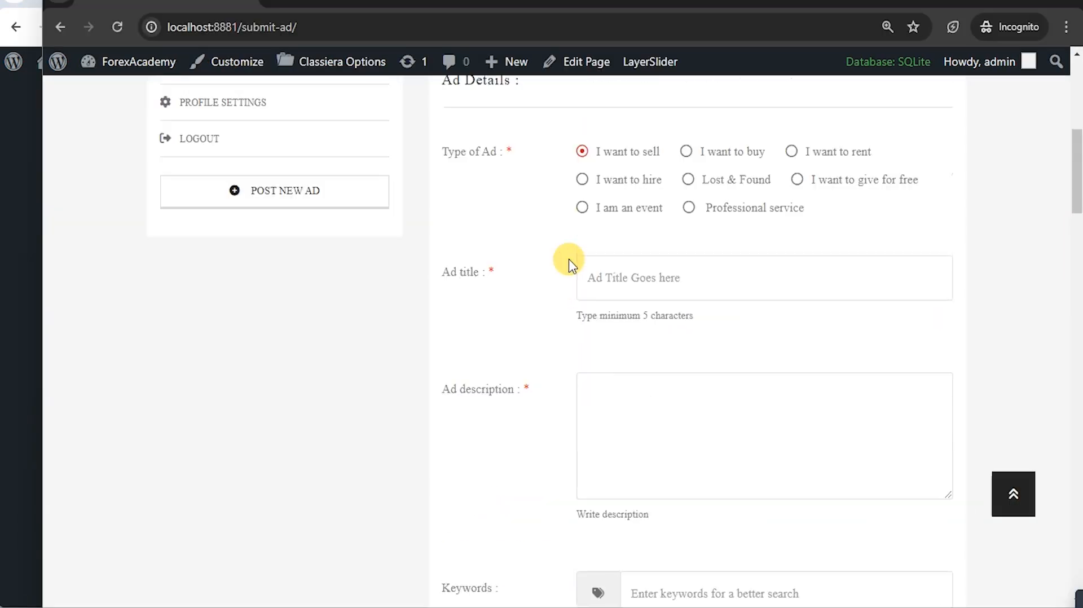
{"action": "scroll", "coordinate": [569, 262], "scroll_direction": "up", "scroll_amount": 8}
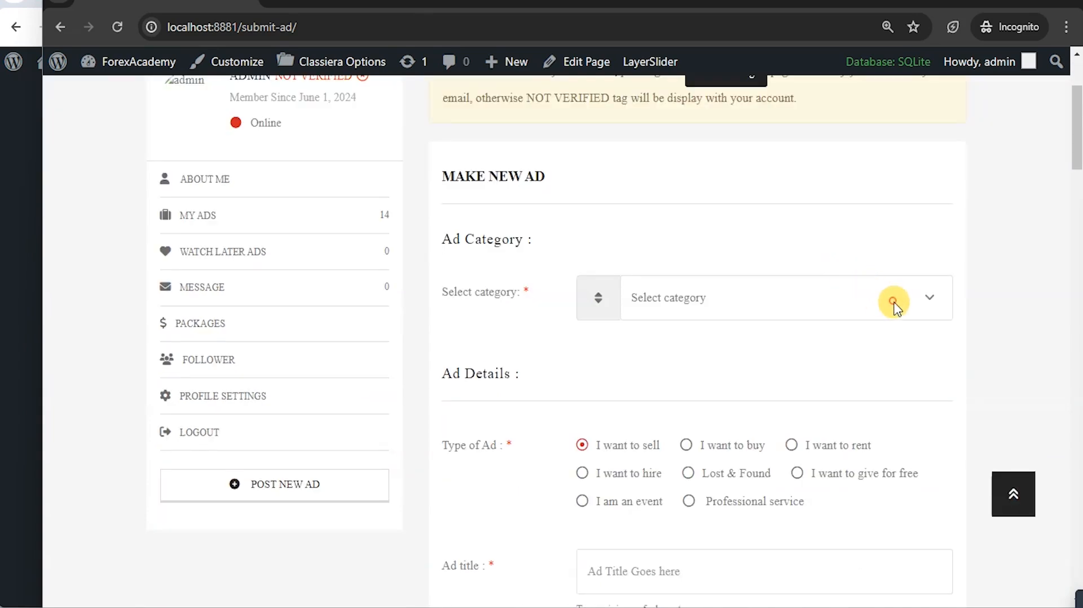
{"action": "left_click", "coordinate": [892, 299]}
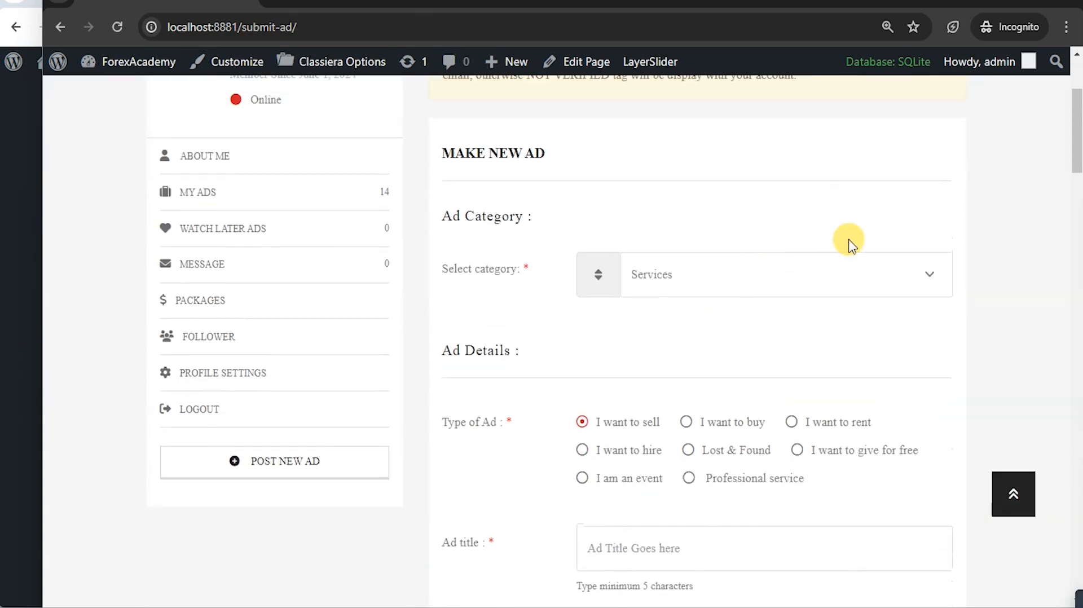
Step: Change the ad category to Uncategorized and check the Ad price section of the form
{"action": "left_click", "coordinate": [926, 276]}
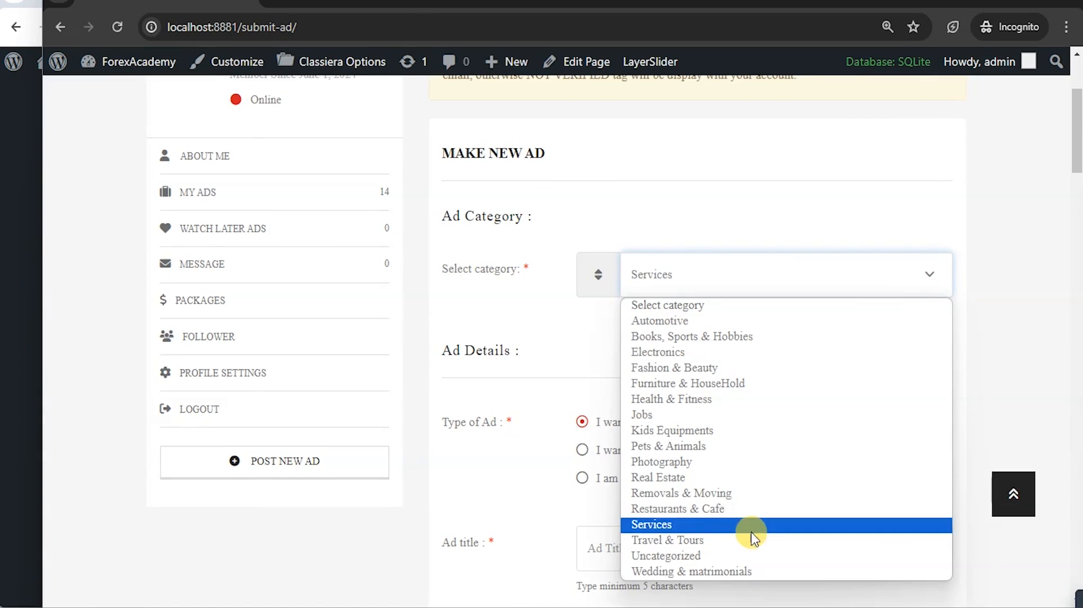
{"action": "left_click", "coordinate": [750, 556]}
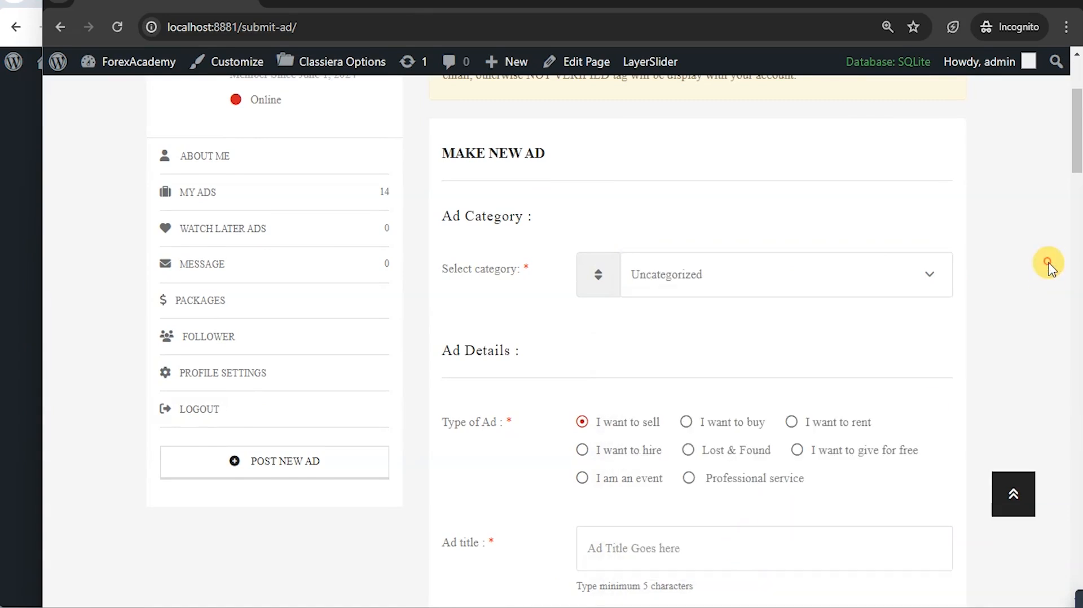
{"action": "scroll", "coordinate": [1049, 265], "scroll_direction": "down", "scroll_amount": 10}
{"action": "scroll", "coordinate": [1049, 265], "scroll_direction": "down", "scroll_amount": 7}
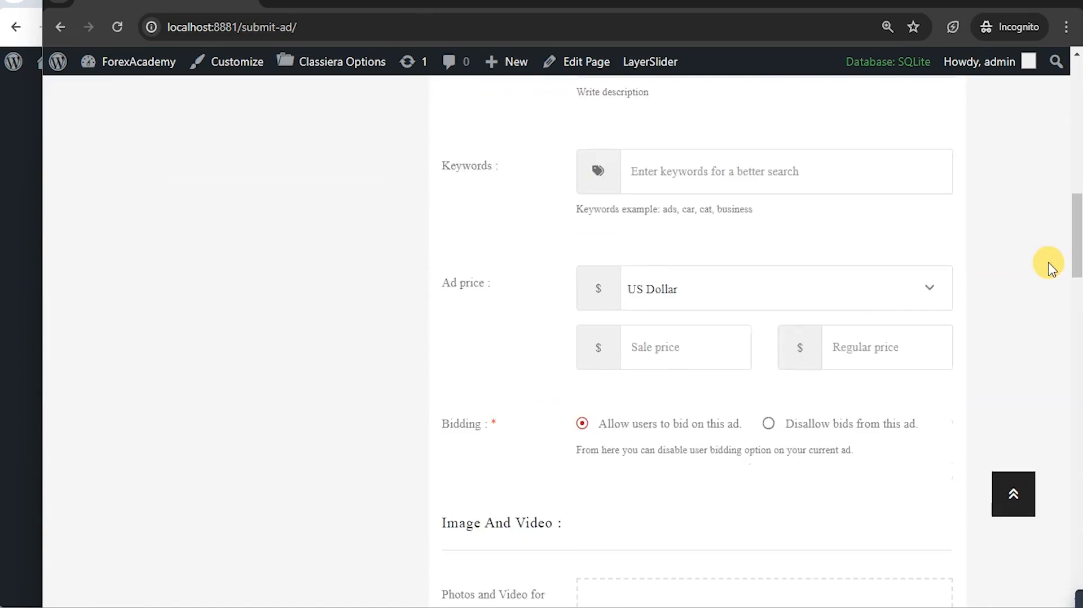
Step: Review the Submit Ad form from the ad details down to the ad post types with Uncategorized as the category
{"action": "scroll", "coordinate": [1048, 265], "scroll_direction": "up", "scroll_amount": 10}
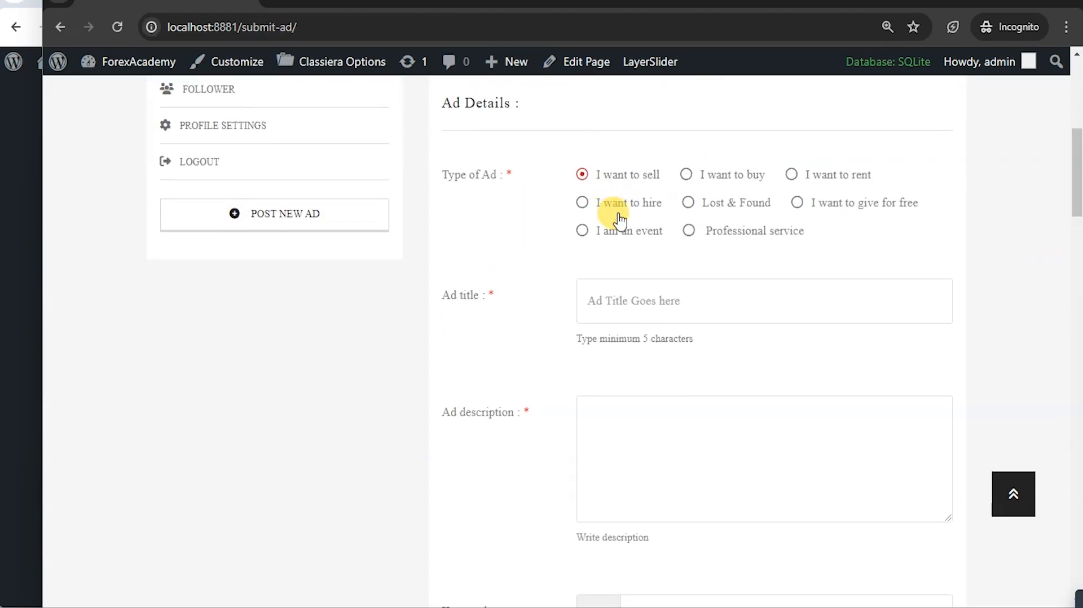
{"action": "scroll", "coordinate": [622, 263], "scroll_direction": "down", "scroll_amount": 10}
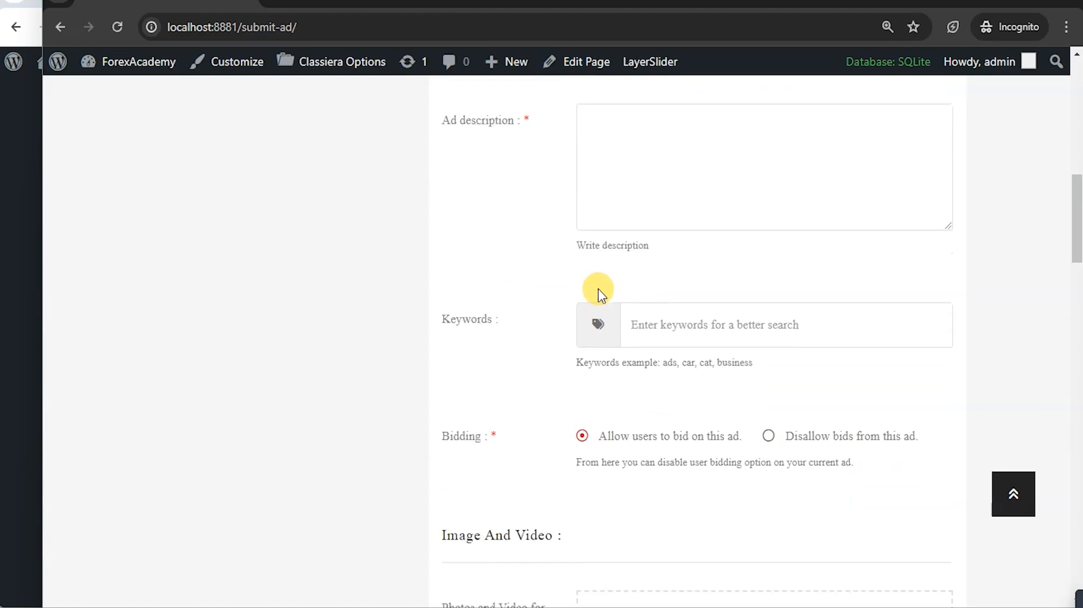
{"action": "scroll", "coordinate": [626, 319], "scroll_direction": "down", "scroll_amount": 12}
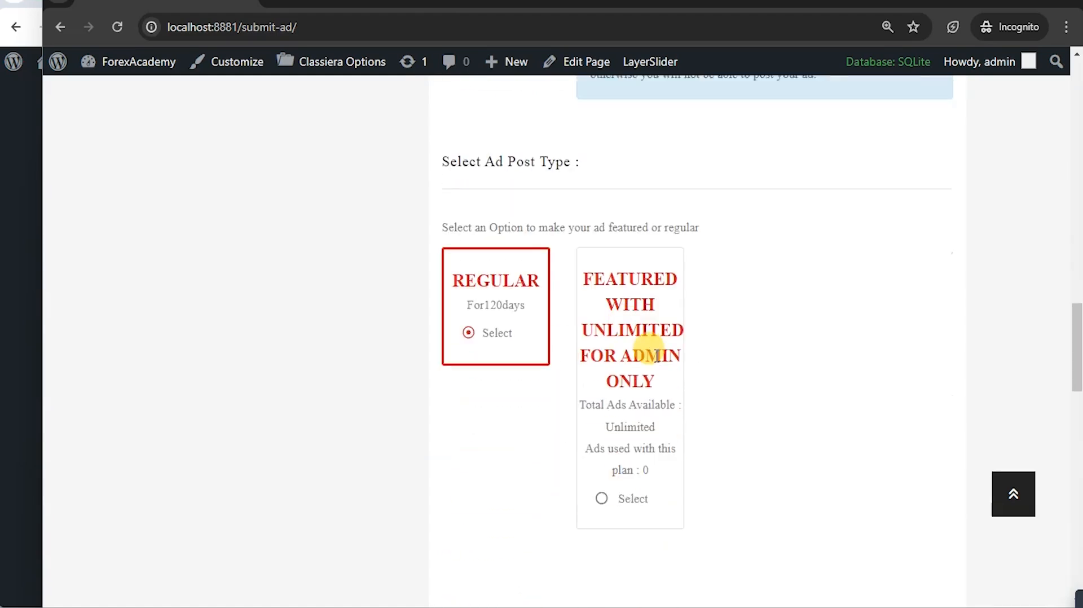
{"action": "scroll", "coordinate": [751, 372], "scroll_direction": "up", "scroll_amount": 13}
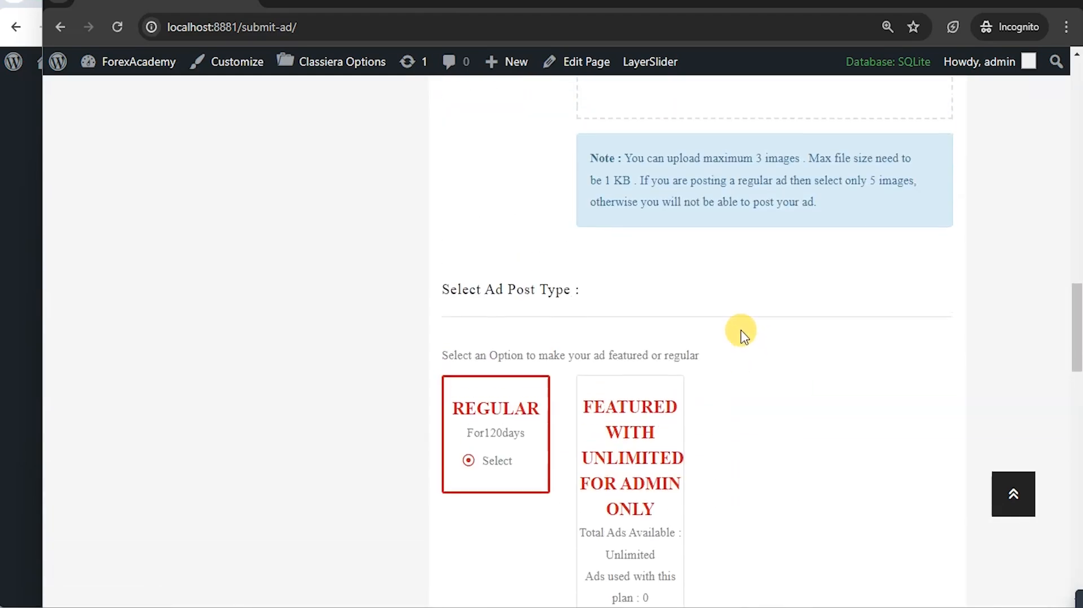
{"action": "scroll", "coordinate": [722, 319], "scroll_direction": "up", "scroll_amount": 15}
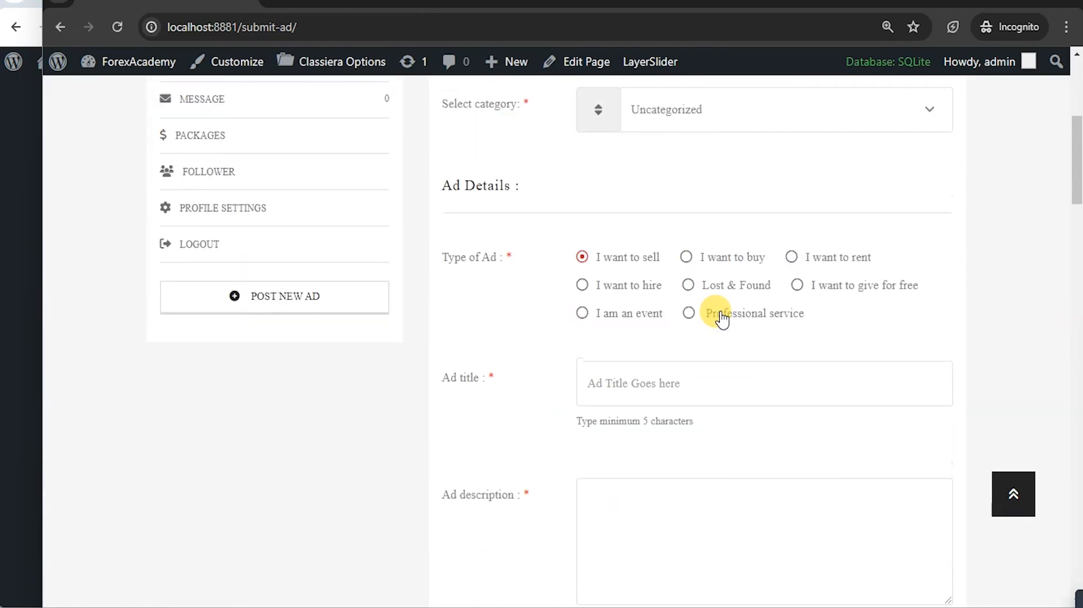
{"action": "scroll", "coordinate": [720, 315], "scroll_direction": "down", "scroll_amount": 4}
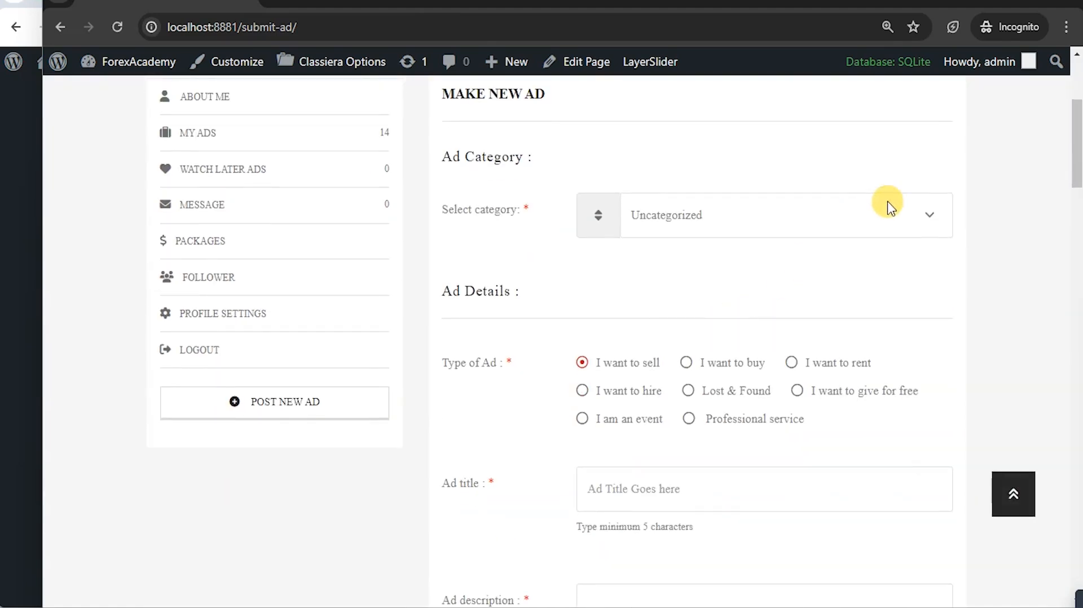
Step: Choose Services as the ad category and check the form between Keywords and Bidding for the Ad price section
{"action": "left_click", "coordinate": [919, 217]}
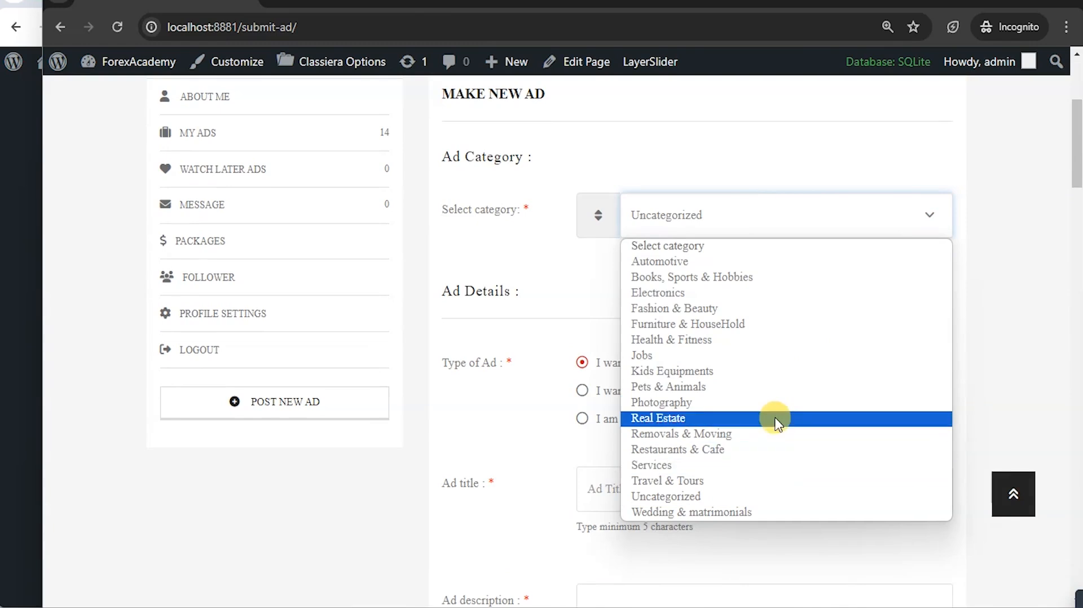
{"action": "left_click", "coordinate": [789, 471]}
{"action": "left_click", "coordinate": [998, 246]}
{"action": "scroll", "coordinate": [999, 246], "scroll_direction": "down", "scroll_amount": 10}
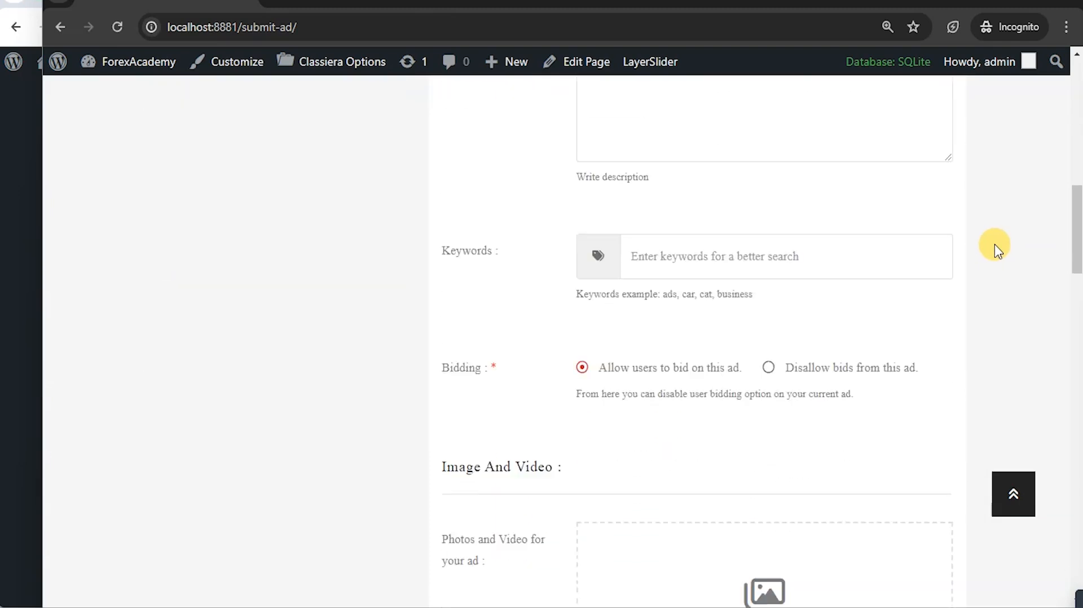
{"action": "scroll", "coordinate": [994, 245], "scroll_direction": "up", "scroll_amount": 5}
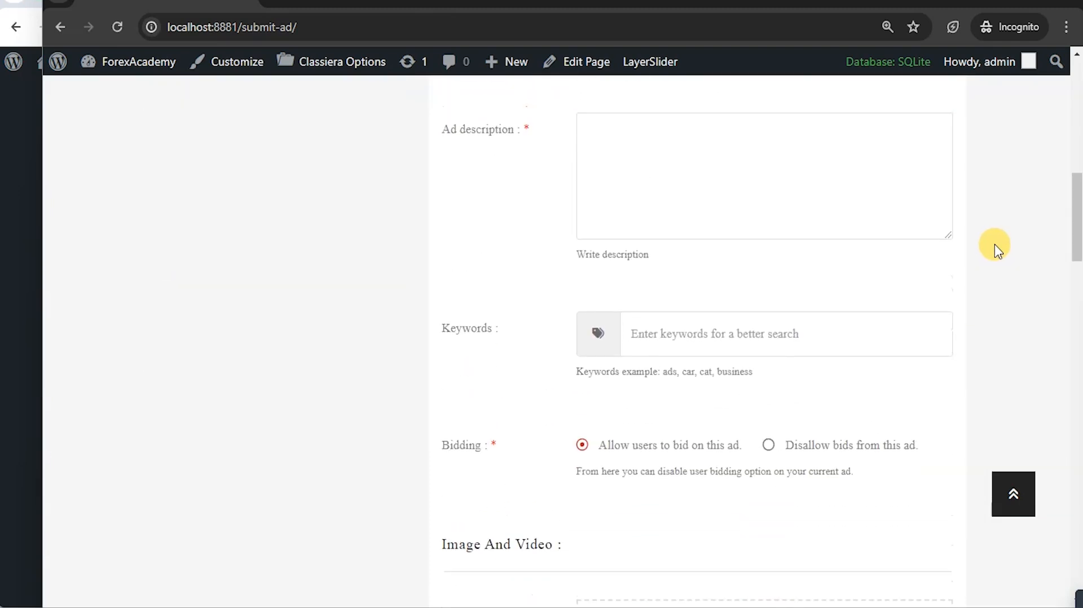
{"action": "scroll", "coordinate": [995, 245], "scroll_direction": "down", "scroll_amount": 12}
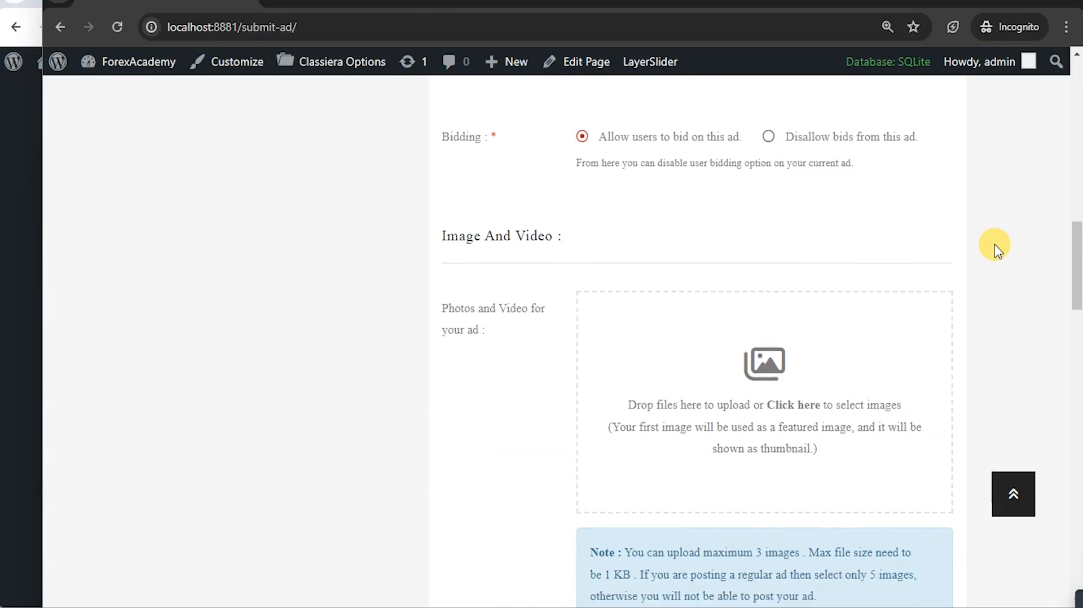
{"action": "scroll", "coordinate": [995, 245], "scroll_direction": "up", "scroll_amount": 6}
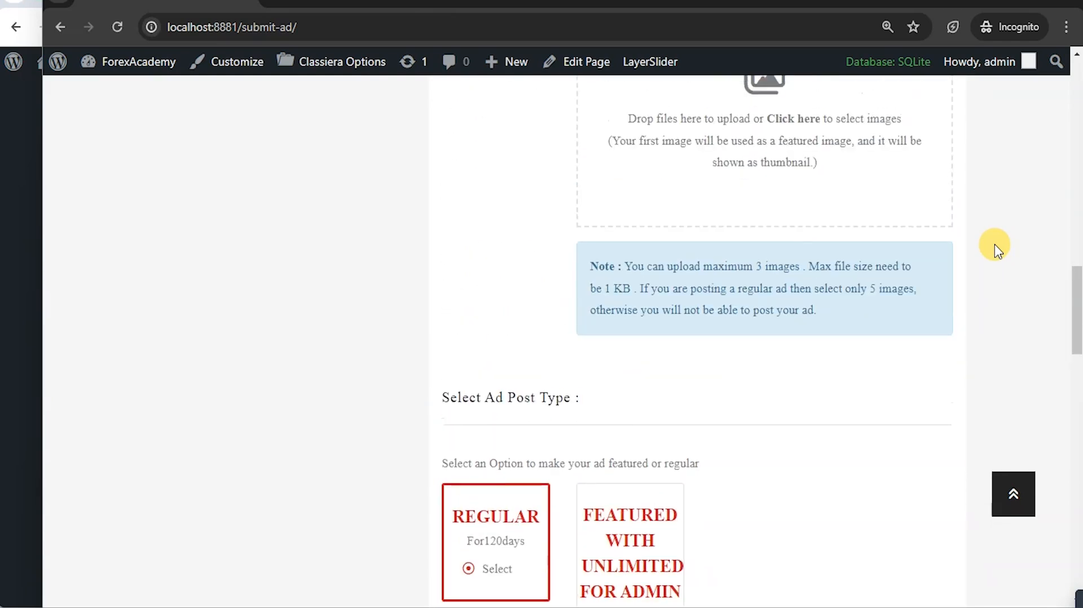
{"action": "scroll", "coordinate": [685, 276], "scroll_direction": "up", "scroll_amount": 2}
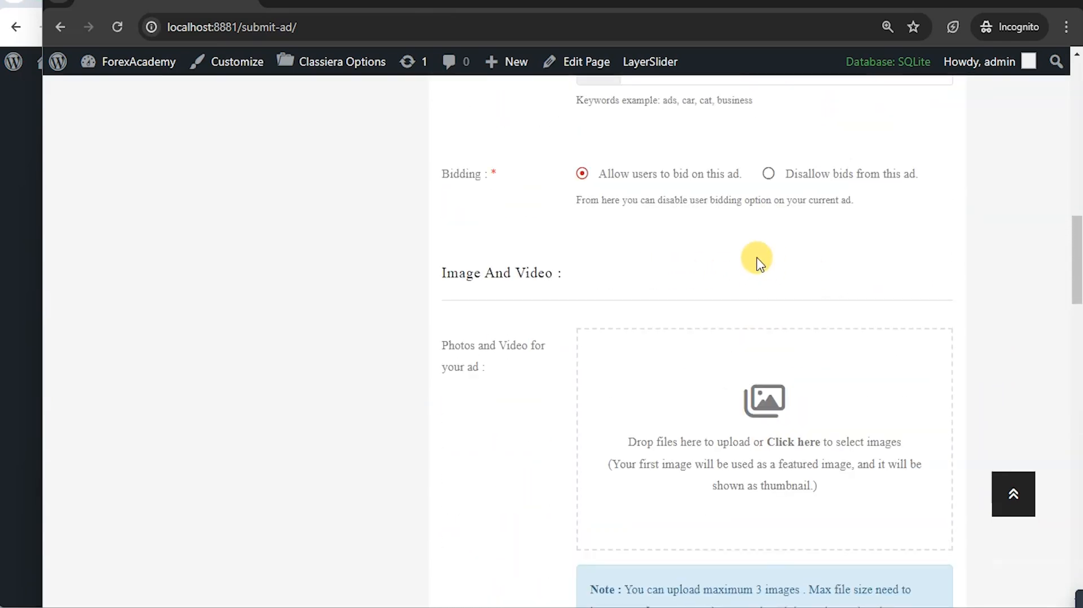
{"action": "scroll", "coordinate": [757, 255], "scroll_direction": "up", "scroll_amount": 5}
{"action": "scroll", "coordinate": [709, 324], "scroll_direction": "up", "scroll_amount": 5}
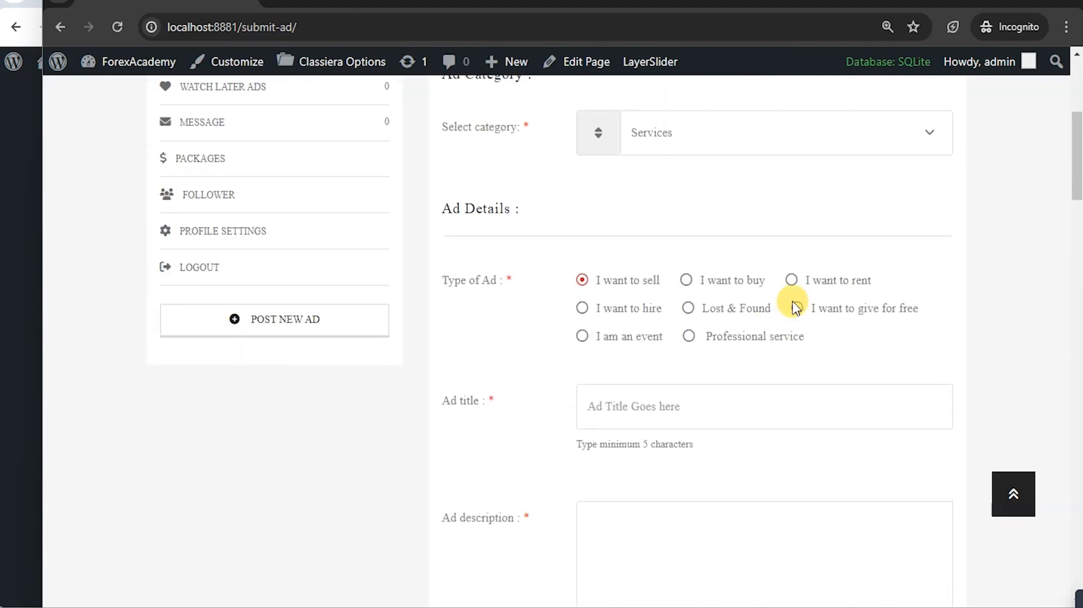
Step: In the theme options, remove Services from the categories to hide price from
{"action": "left_click", "coordinate": [33, 34]}
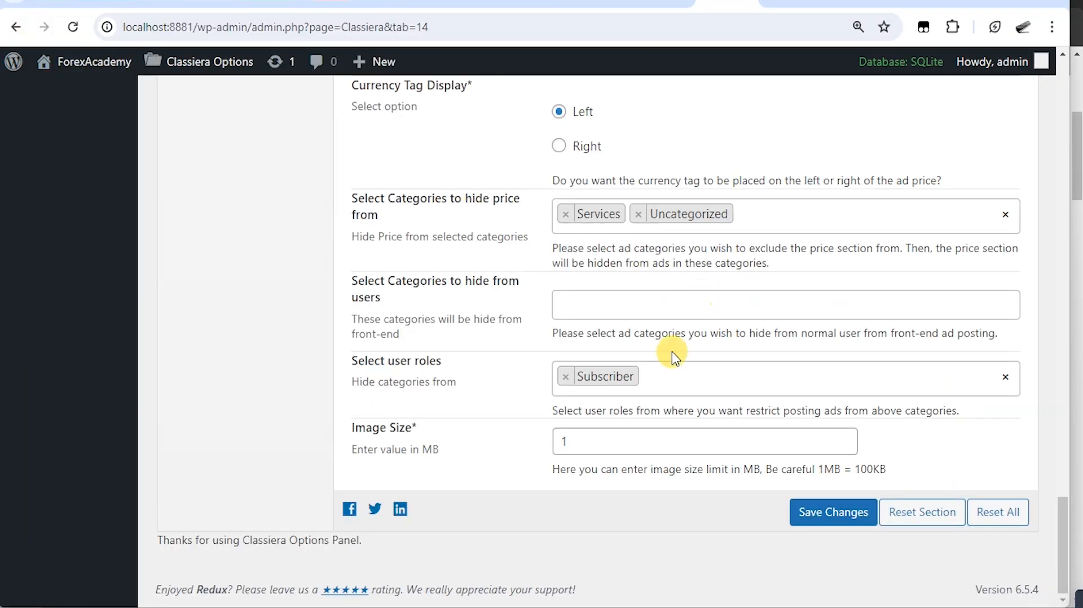
{"action": "left_click", "coordinate": [566, 217]}
{"action": "left_click", "coordinate": [511, 294]}
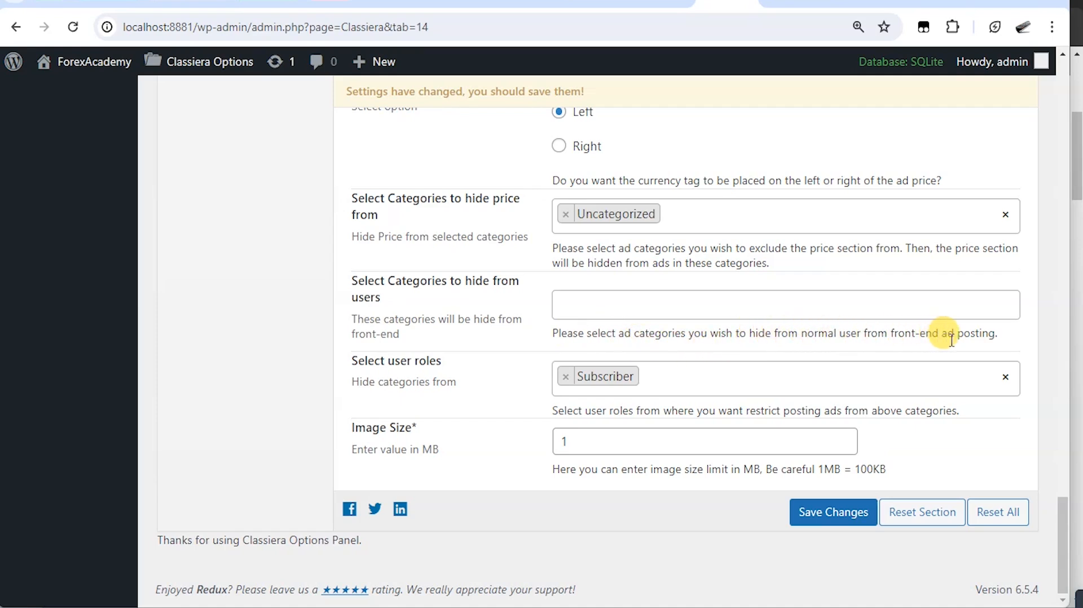
Step: Open the category list on the front-end Submit Ad form and look over the categories offered to users
{"action": "left_click", "coordinate": [628, 299]}
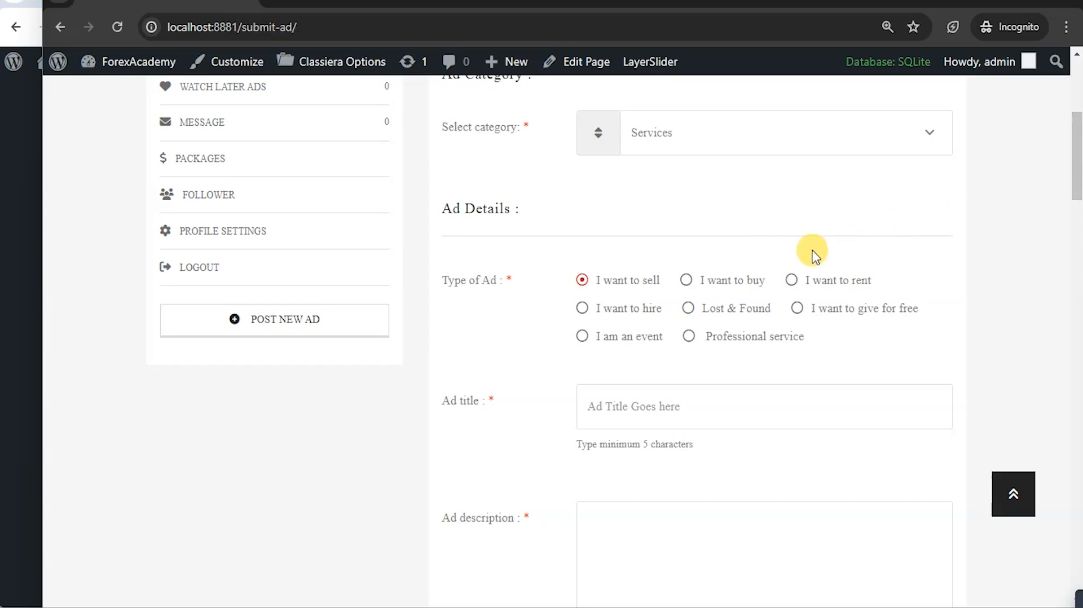
{"action": "scroll", "coordinate": [812, 254], "scroll_direction": "up", "scroll_amount": 4}
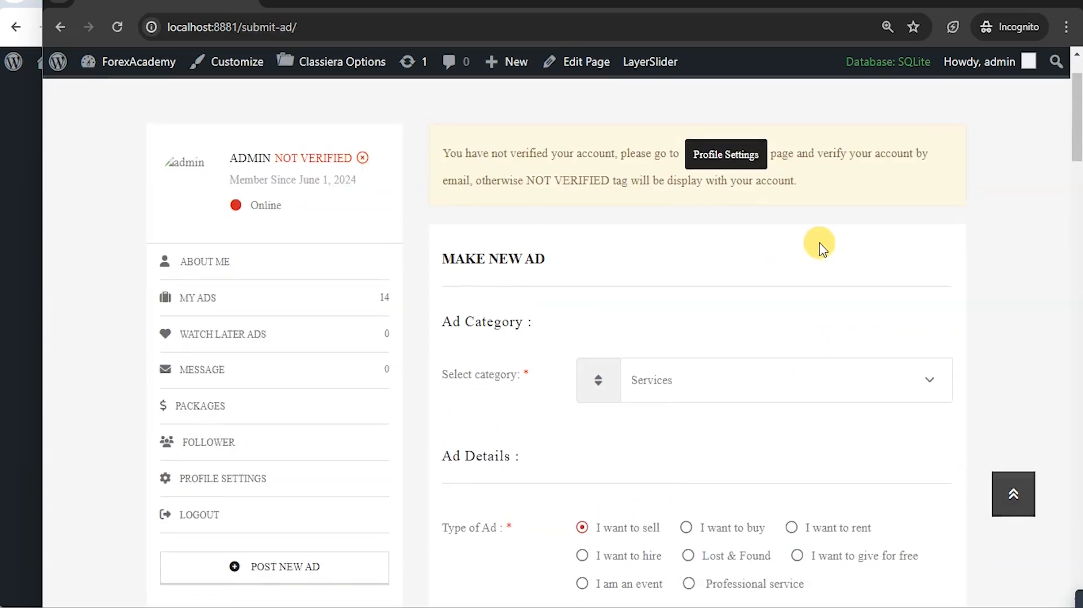
{"action": "scroll", "coordinate": [822, 243], "scroll_direction": "down", "scroll_amount": 2}
{"action": "left_click", "coordinate": [930, 217]}
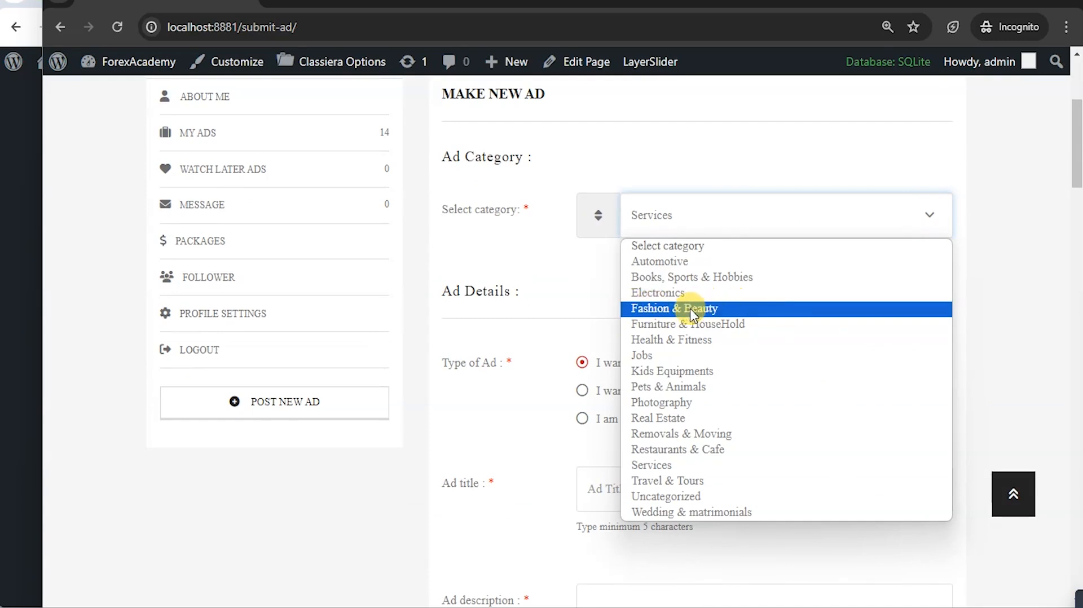
Step: Back in the theme options, add Fashion & Beauty to the categories to hide from users
{"action": "left_click", "coordinate": [37, 35]}
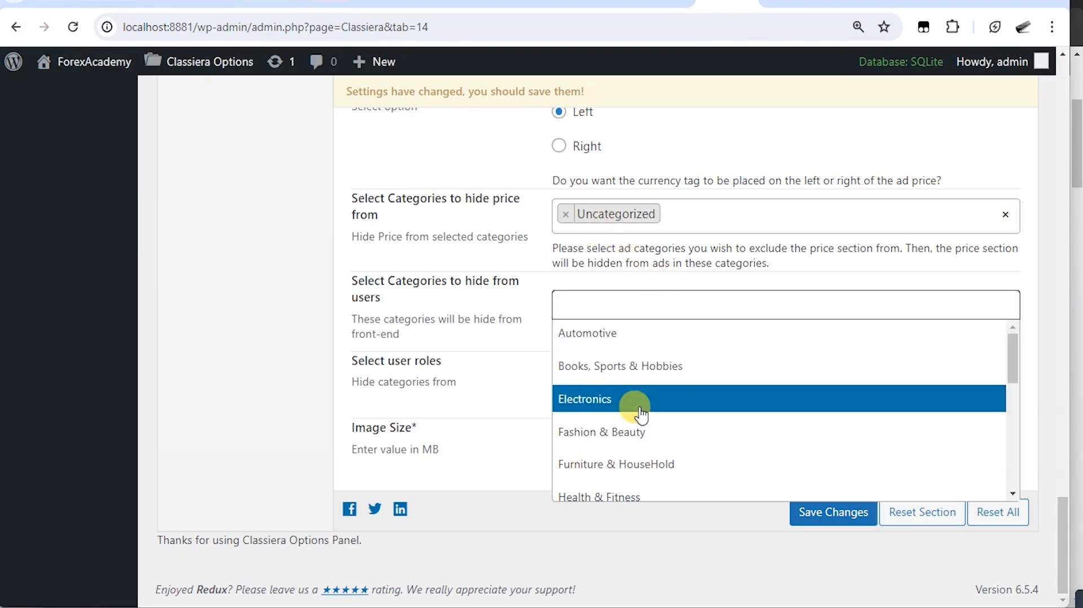
{"action": "left_click", "coordinate": [627, 447]}
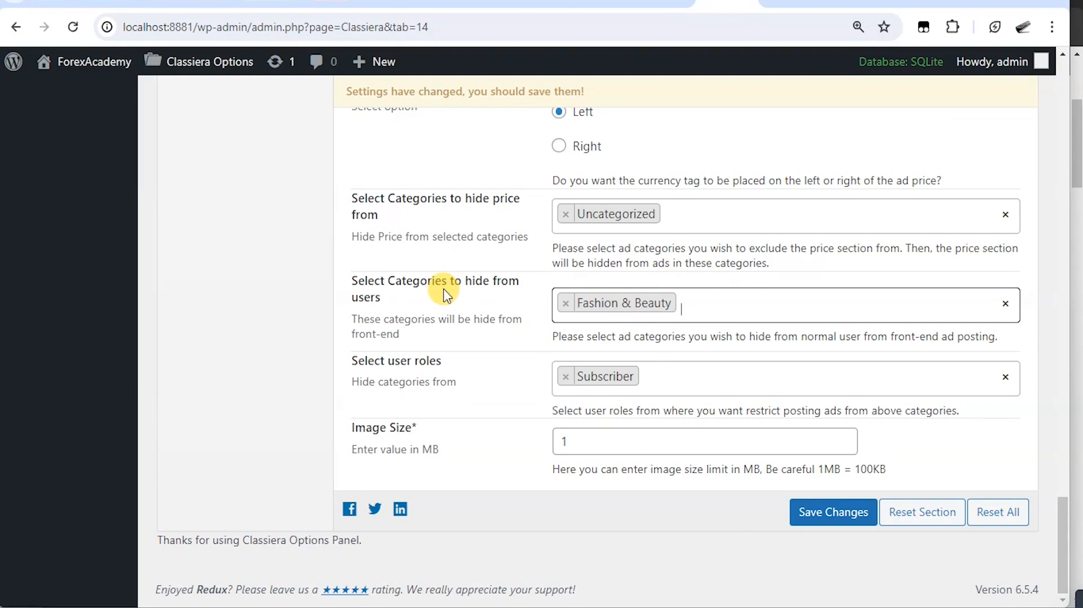
{"action": "left_click_drag", "start_coordinate": [351, 302], "coordinate": [421, 303]}
{"action": "left_click", "coordinate": [501, 316]}
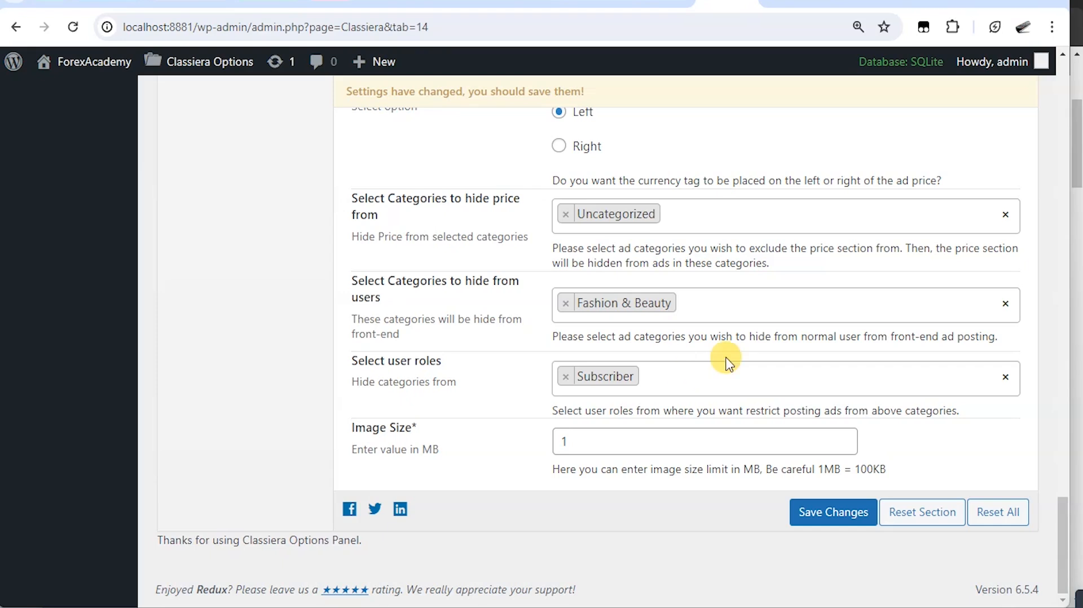
Step: Check the roles available for New User Default Role in the WordPress general settings, keeping the current choice
{"action": "left_click_drag", "start_coordinate": [348, 363], "coordinate": [365, 363]}
{"action": "left_click", "coordinate": [454, 372]}
{"action": "left_click_drag", "start_coordinate": [440, 364], "coordinate": [371, 364]}
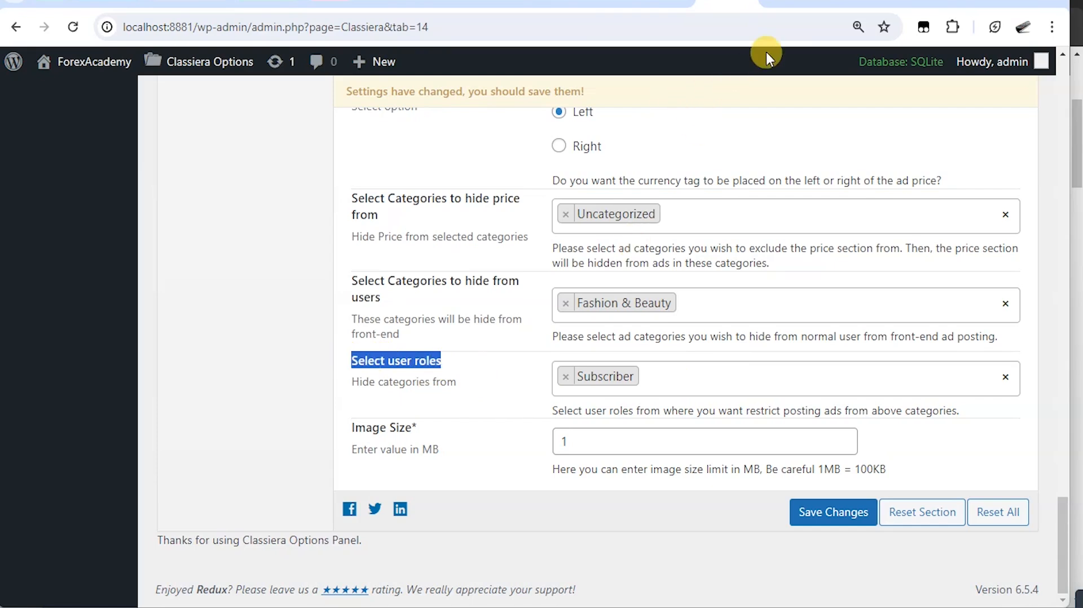
{"action": "left_click", "coordinate": [862, 2]}
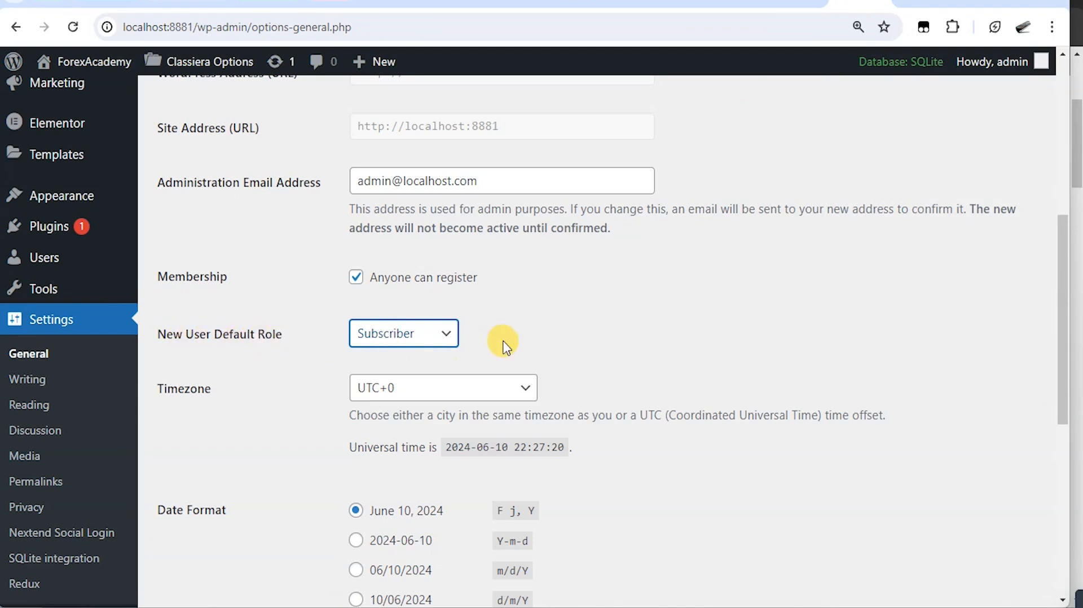
{"action": "left_click", "coordinate": [445, 333]}
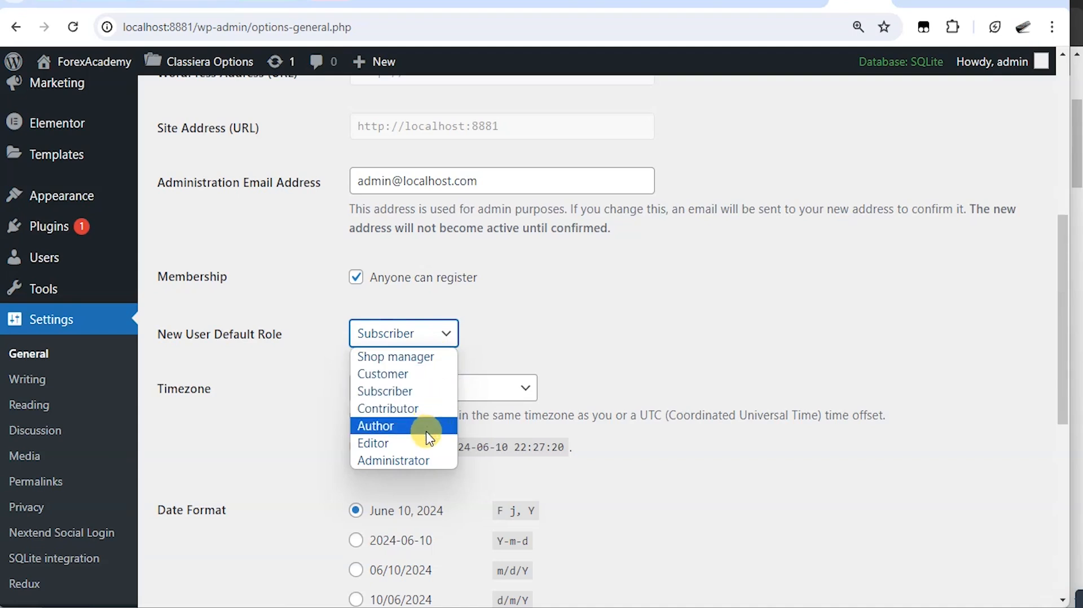
{"action": "left_click", "coordinate": [554, 325]}
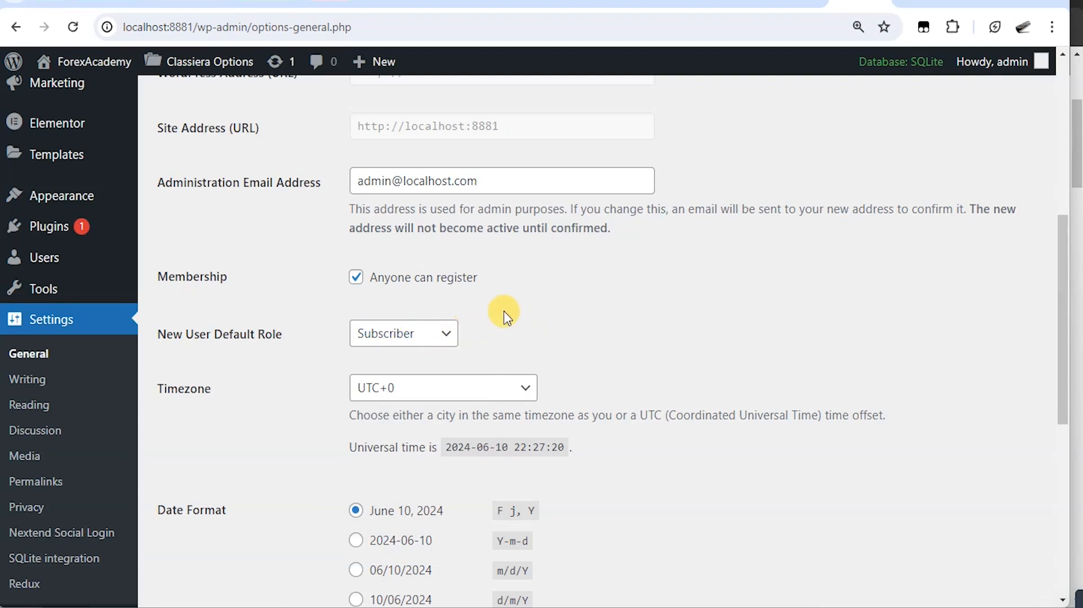
Step: In the theme options, replace Subscriber with Editor in the user roles that the selected categories are hidden from
{"action": "left_click", "coordinate": [734, 4]}
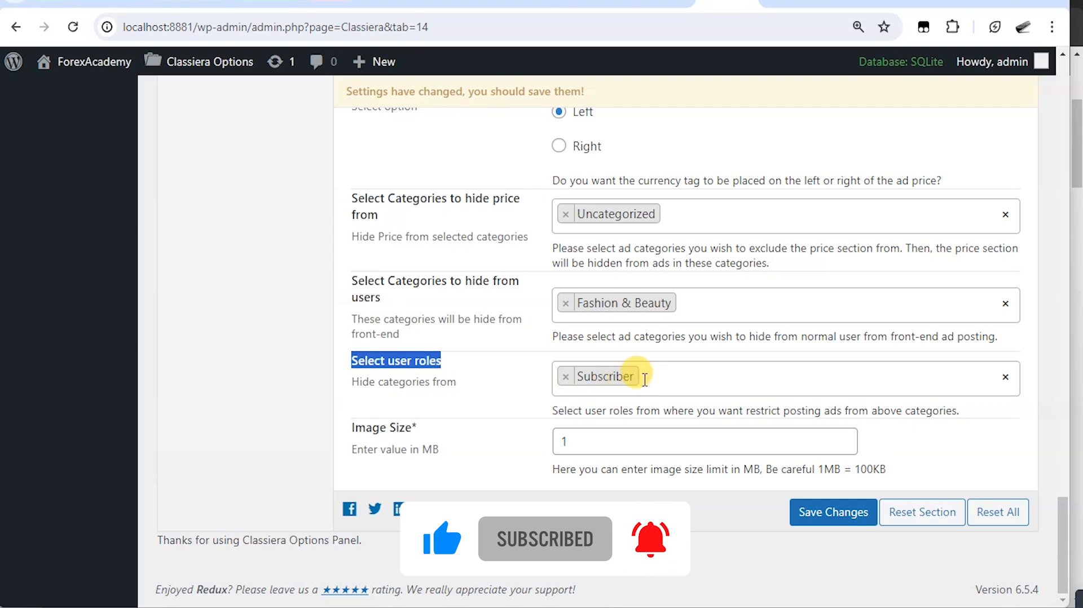
{"action": "left_click", "coordinate": [673, 377]}
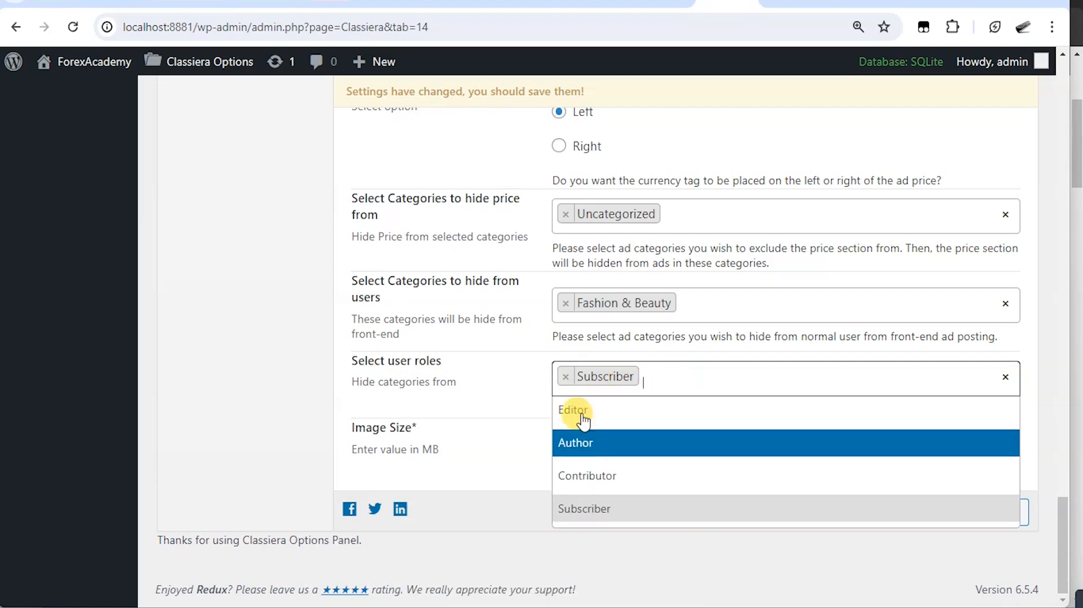
{"action": "left_click", "coordinate": [615, 414]}
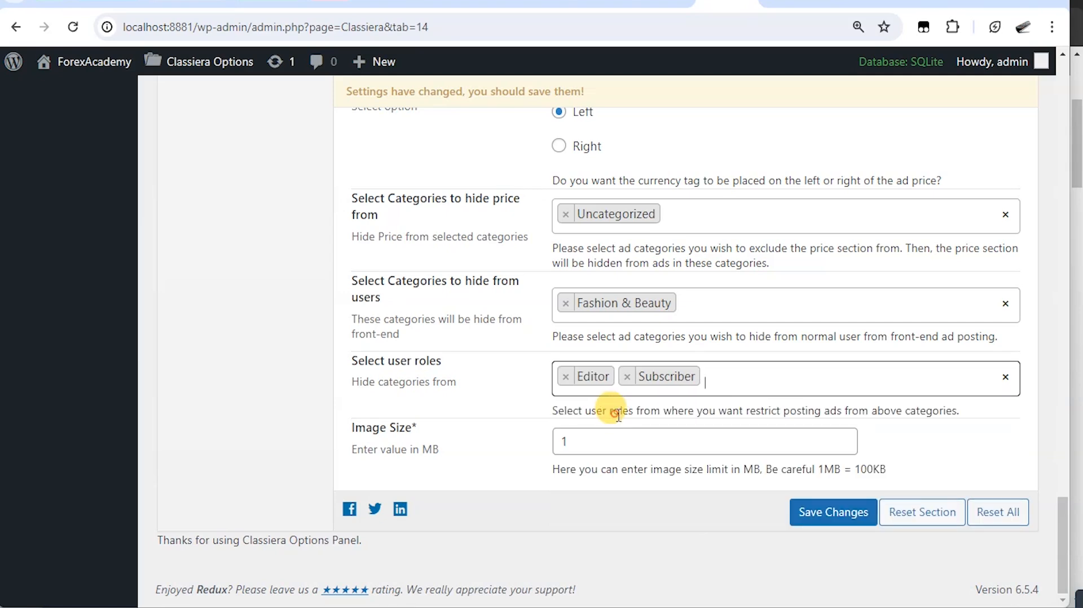
{"action": "left_click", "coordinate": [720, 382]}
{"action": "left_click", "coordinate": [612, 444]}
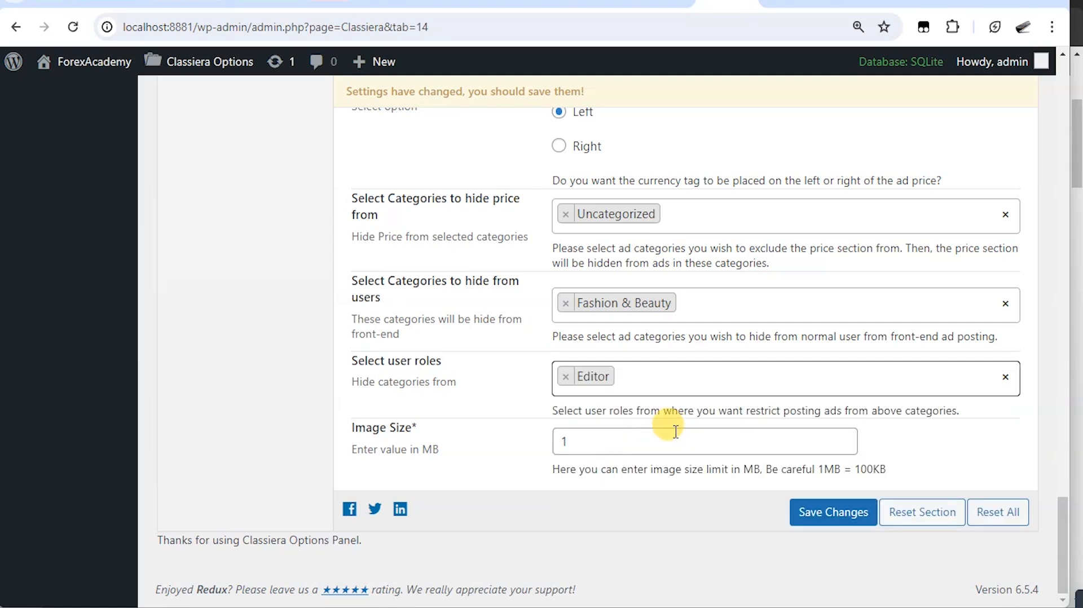
Step: Add Author and Contributor to the user roles restricted from posting ads in the hidden categories
{"action": "left_click", "coordinate": [624, 377]}
{"action": "left_click", "coordinate": [581, 468]}
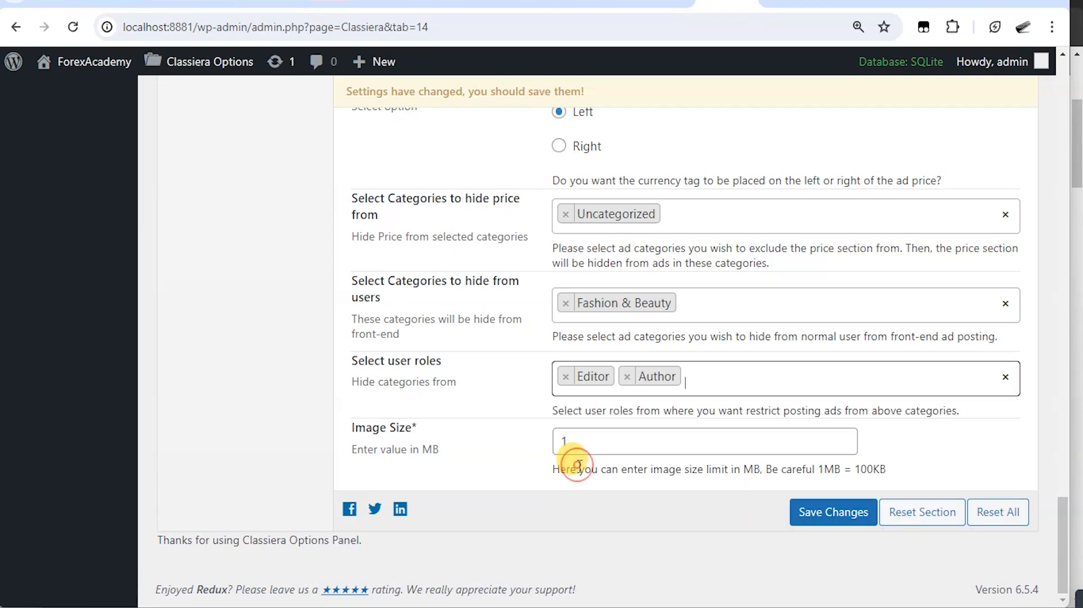
{"action": "left_click", "coordinate": [720, 373]}
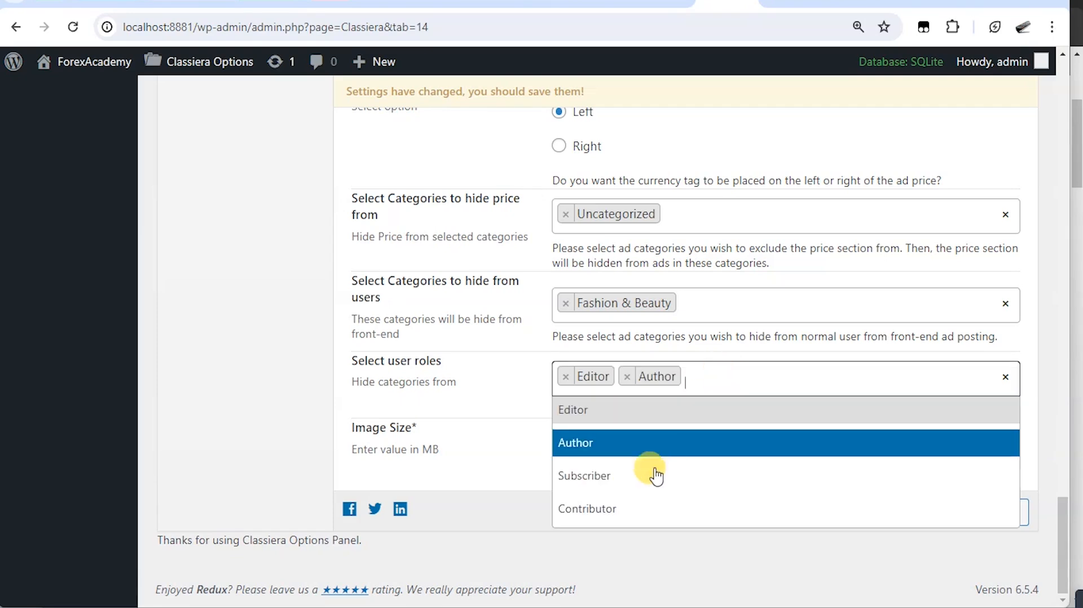
{"action": "left_click", "coordinate": [628, 505]}
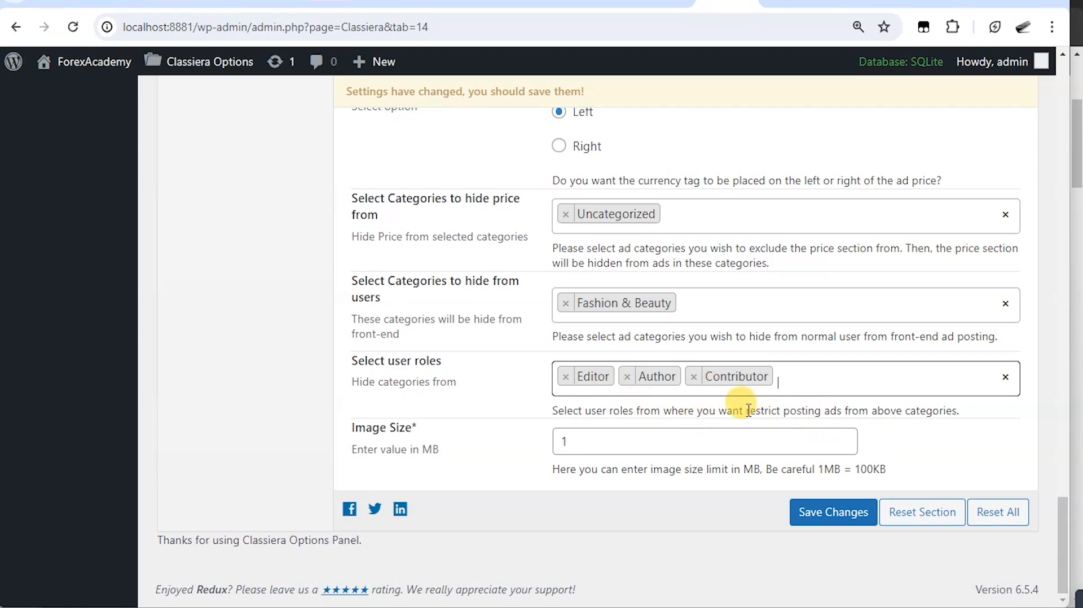
{"action": "left_click_drag", "start_coordinate": [782, 407], "coordinate": [823, 411]}
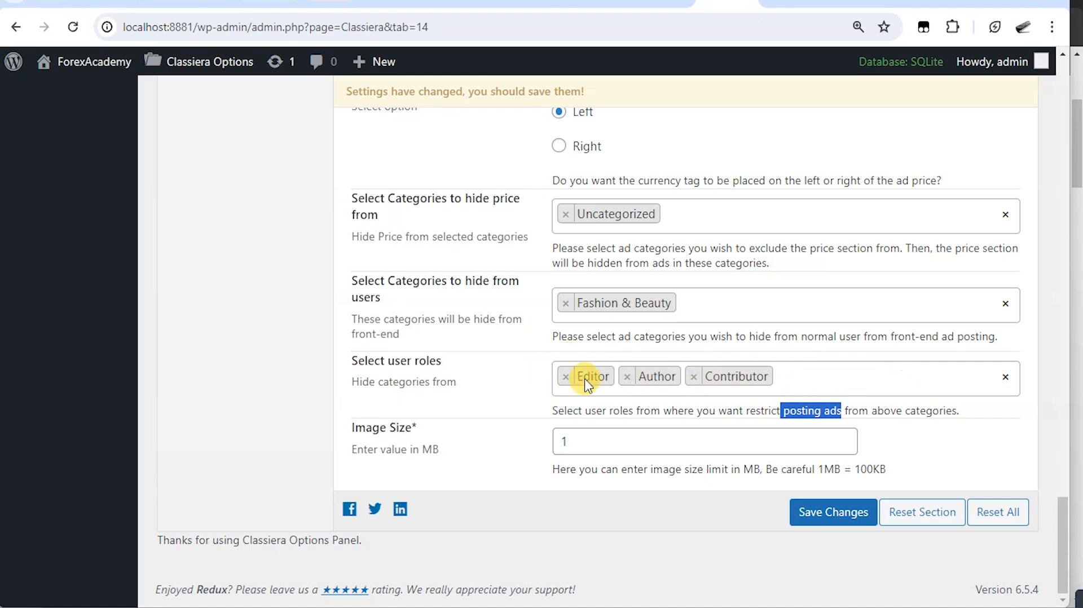
Step: Remove Contributor and Author from the restricted user roles, keeping only Editor
{"action": "left_click", "coordinate": [692, 377]}
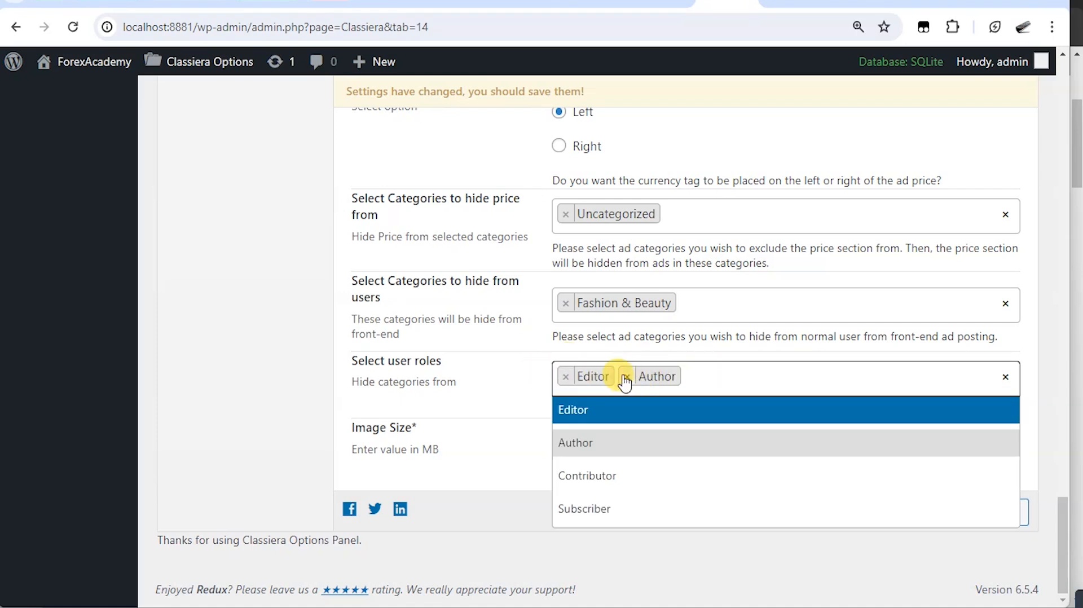
{"action": "left_click", "coordinate": [625, 377]}
{"action": "left_click", "coordinate": [1049, 332]}
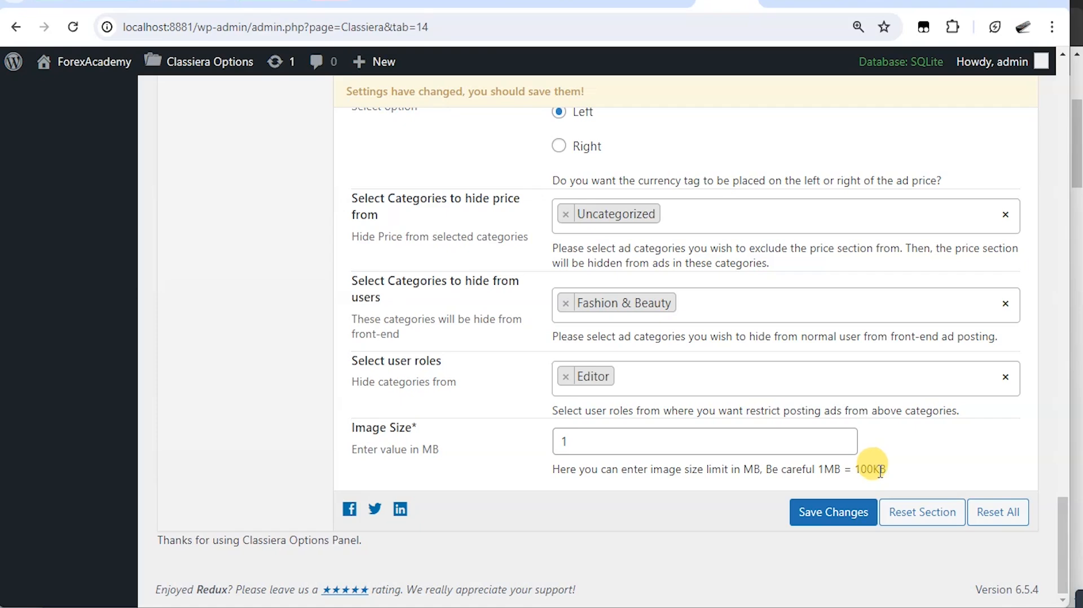
Step: Set the image size limit to 5 MB and save the Submit Ads - Edit Ads option changes
{"action": "left_click", "coordinate": [577, 443]}
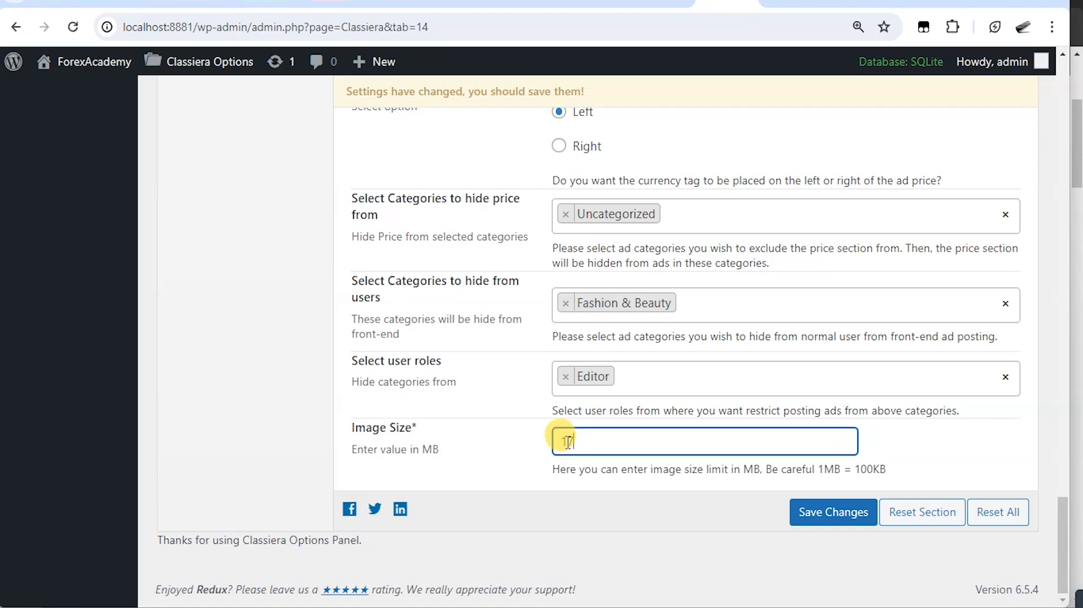
{"action": "left_click_drag", "start_coordinate": [589, 438], "coordinate": [520, 446]}
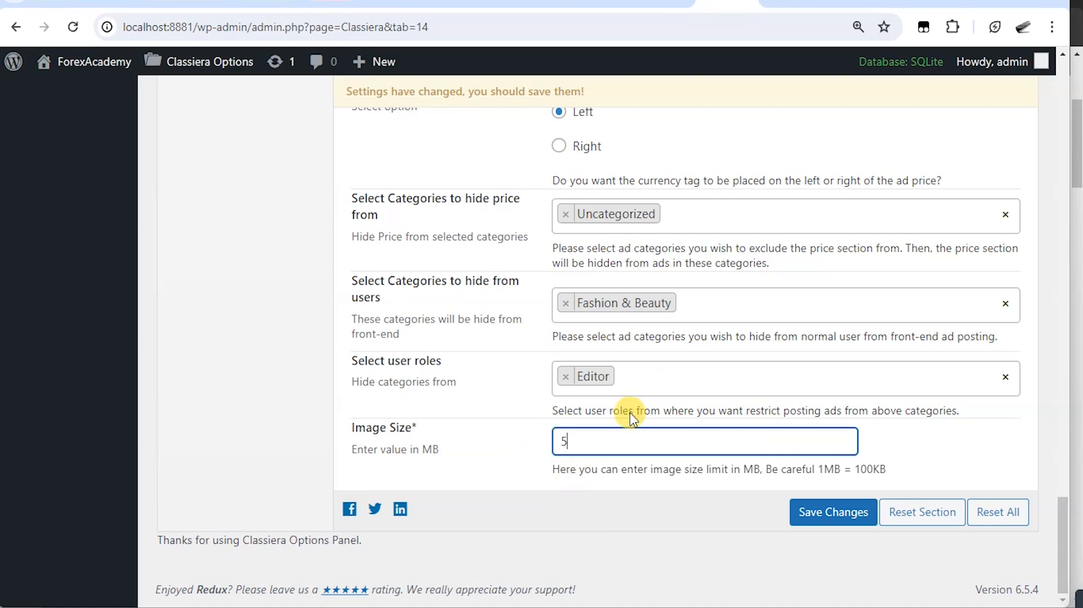
{"action": "double_click", "coordinate": [574, 446]}
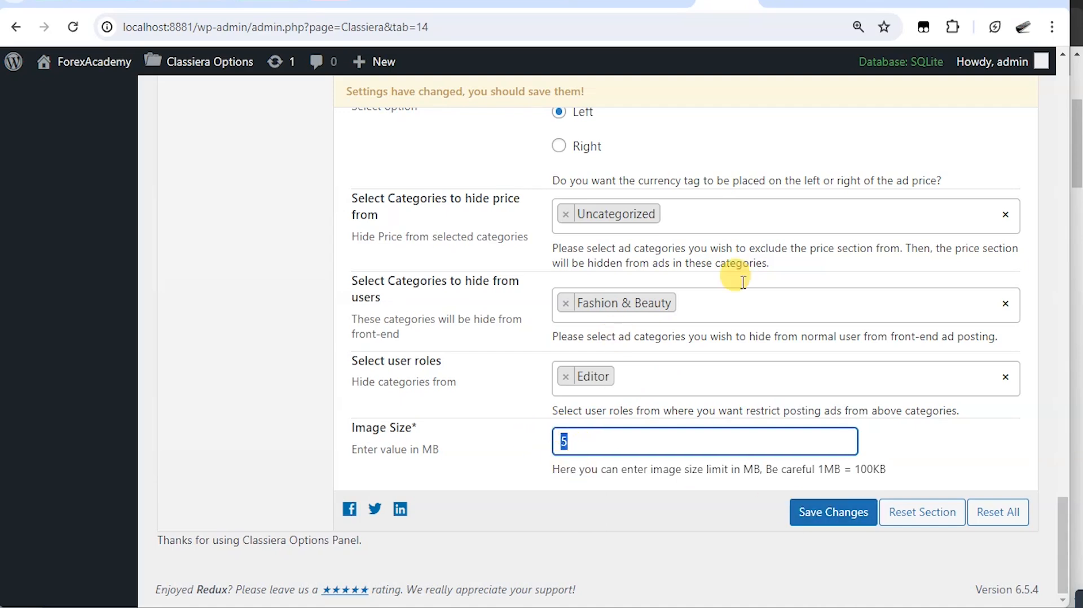
{"action": "left_click", "coordinate": [823, 513]}
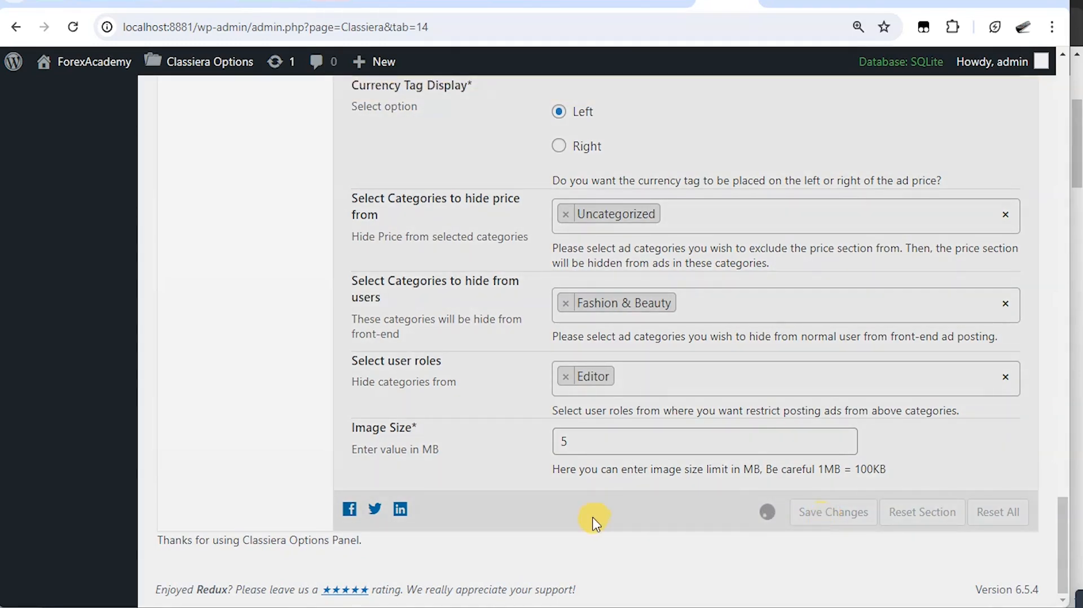
{"action": "scroll", "coordinate": [375, 396], "scroll_direction": "up", "scroll_amount": 15}
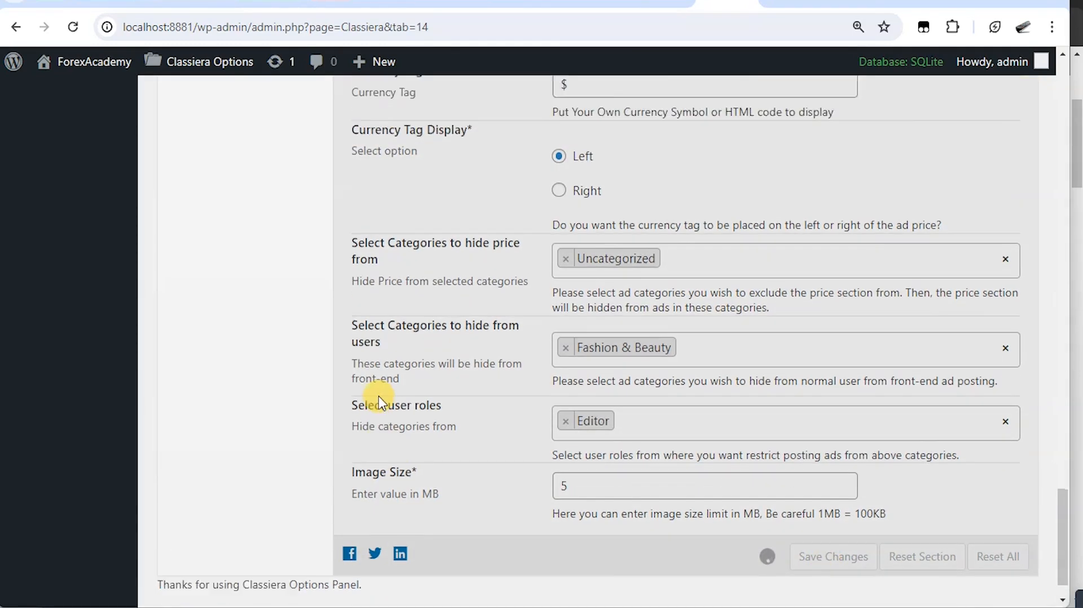
{"action": "scroll", "coordinate": [374, 396], "scroll_direction": "up", "scroll_amount": 15}
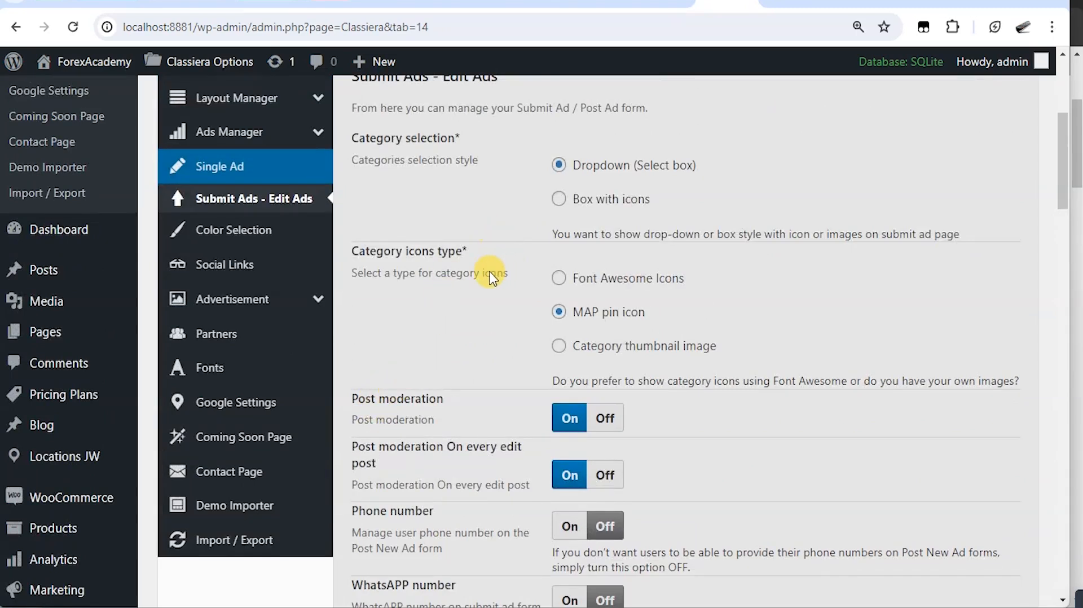
{"action": "mouse_move", "coordinate": [209, 135]}
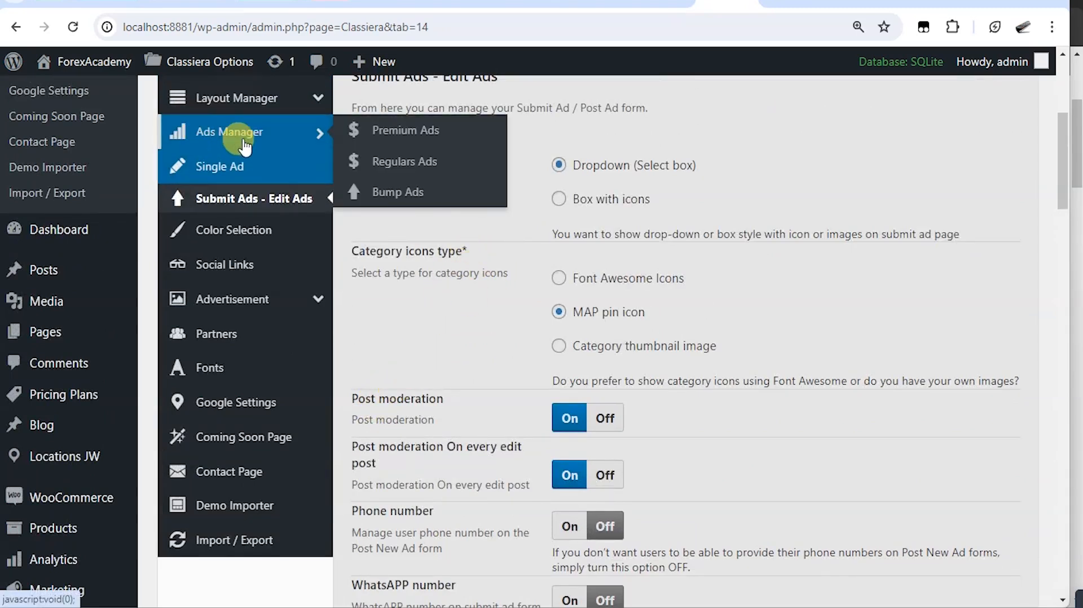
{"action": "scroll", "coordinate": [513, 240], "scroll_direction": "up", "scroll_amount": 1}
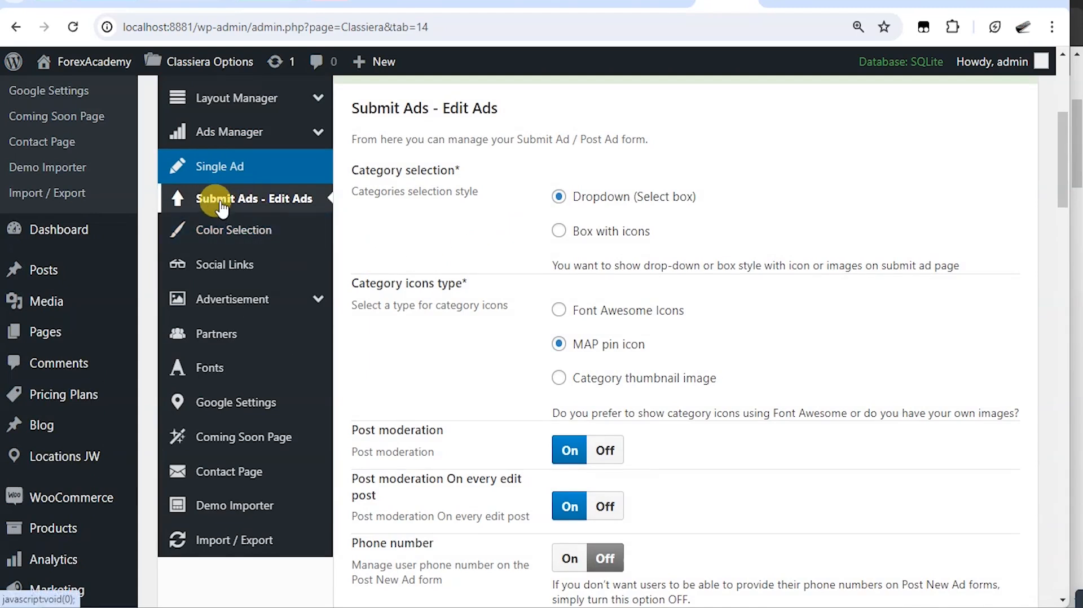
{"action": "scroll", "coordinate": [461, 244], "scroll_direction": "down", "scroll_amount": 1}
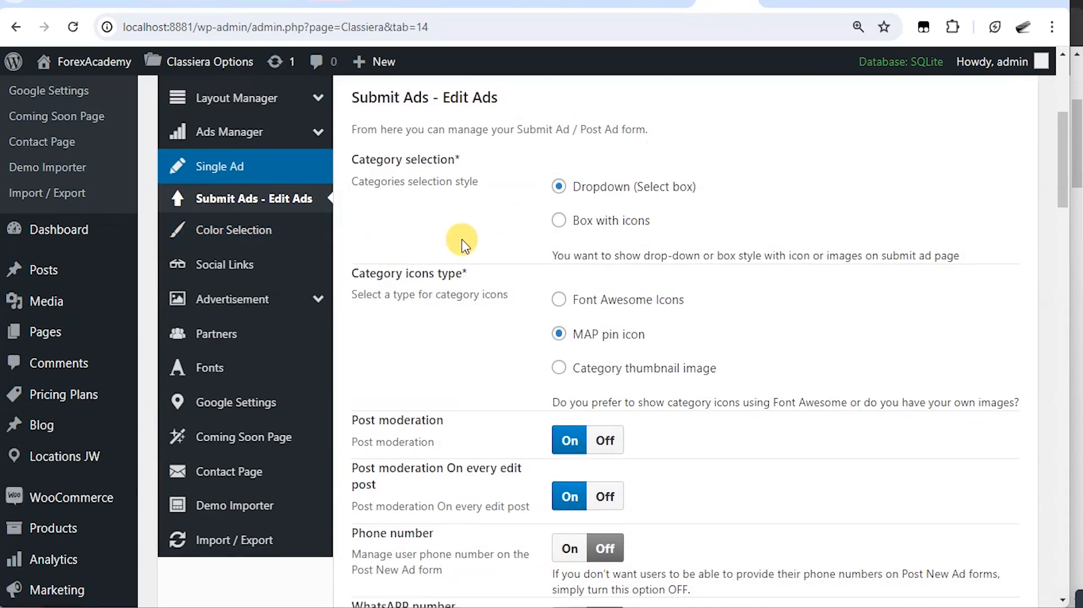